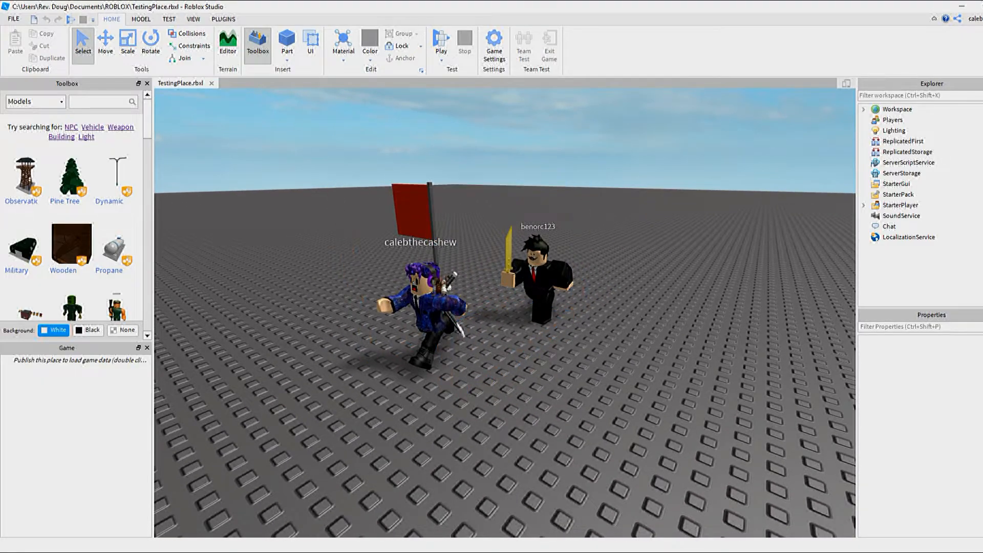
Step: Delete the model containing the two posed characters from the workspace
left_click(430, 308)
scroll(461, 205, "down", 4)
scroll(461, 205, "up", 3)
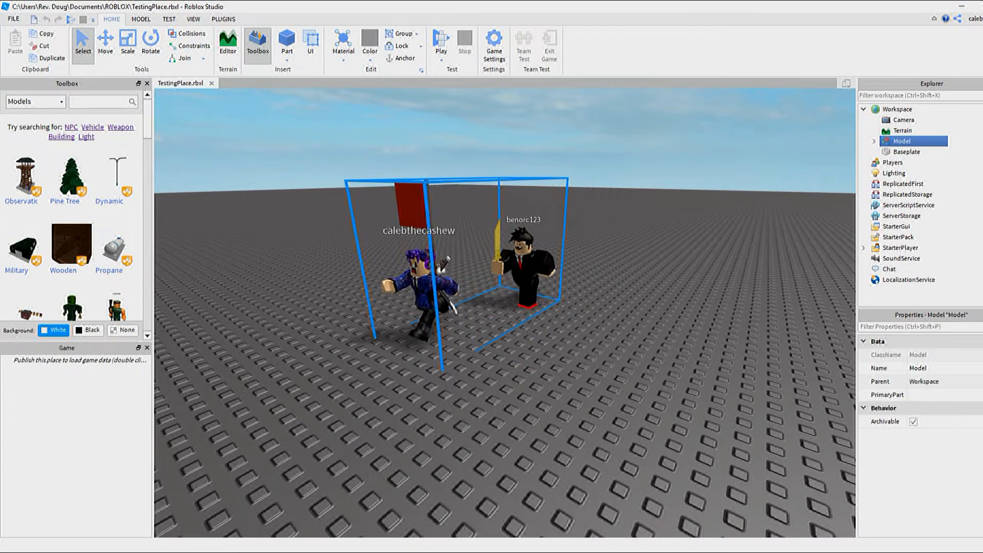
right_click_drag(461, 230, 456, 256)
scroll(451, 256, "down", 4)
key("Delete")
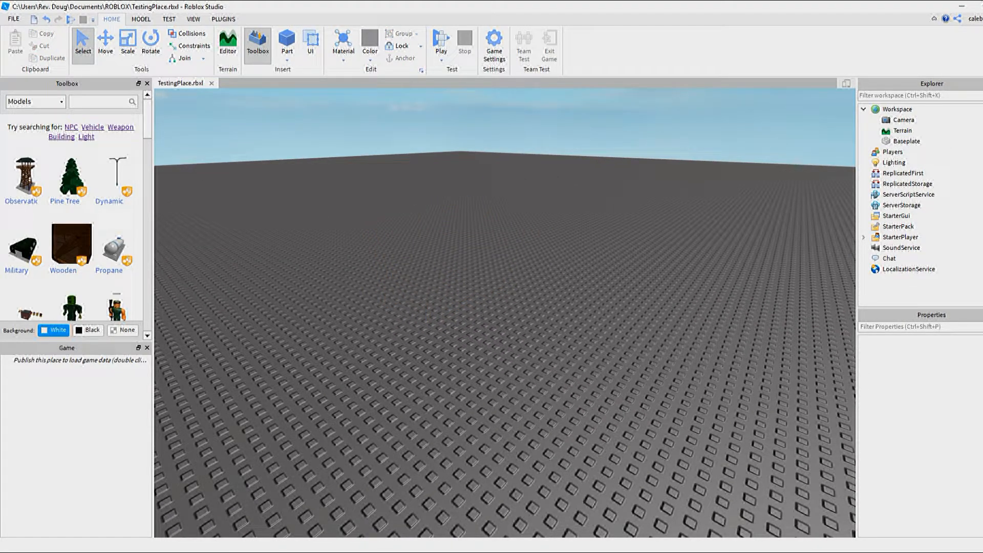
Step: Start a play test and expand the Workspace contents to find the player's character model
right_click_drag(461, 256, 420, 256)
scroll(492, 222, "up", 2)
scroll(461, 256, "down", 4)
scroll(420, 256, "down", 5)
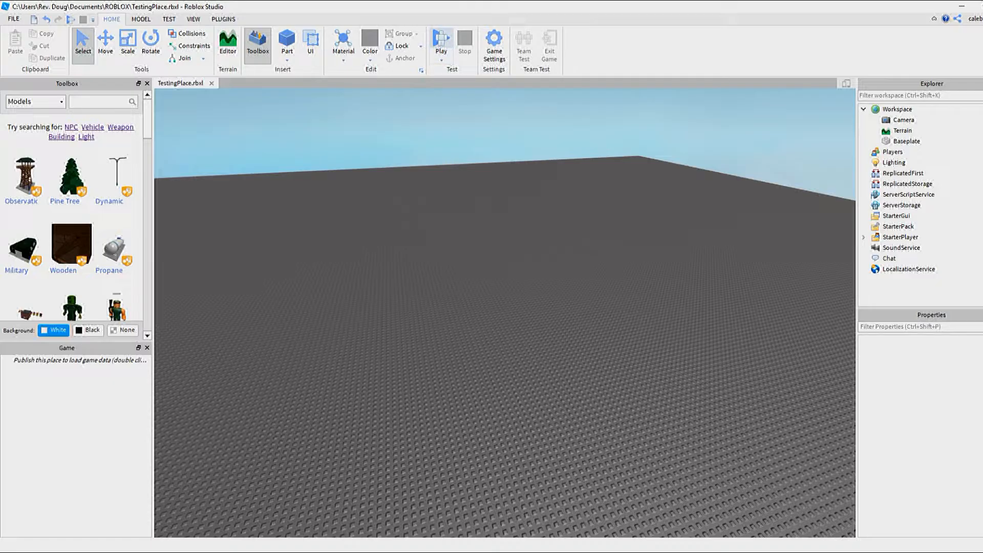
left_click(441, 41)
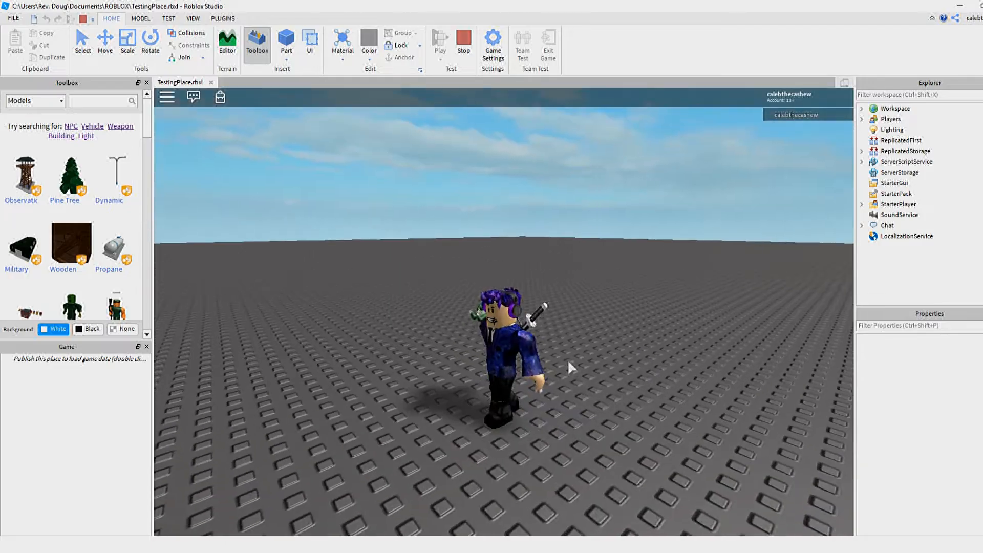
right_click_drag(569, 361, 569, 361)
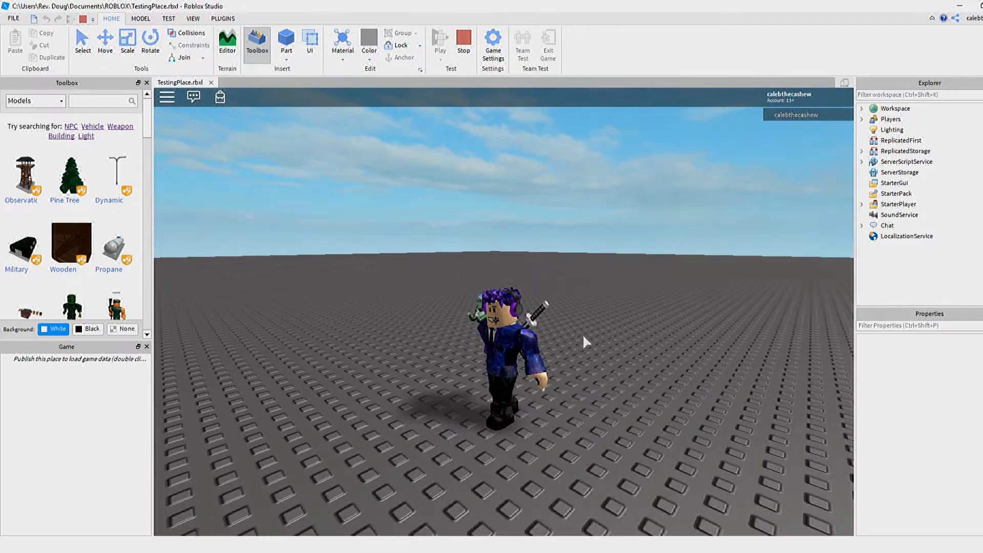
left_click(862, 109)
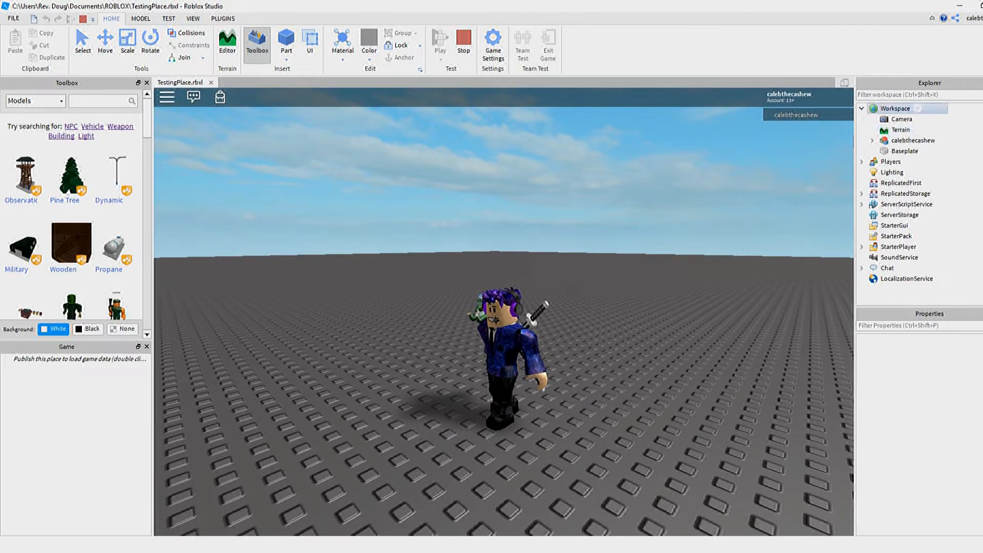
Step: Open Export Selection for the play-test character model, cancel the export and stop the play test
right_click(882, 140)
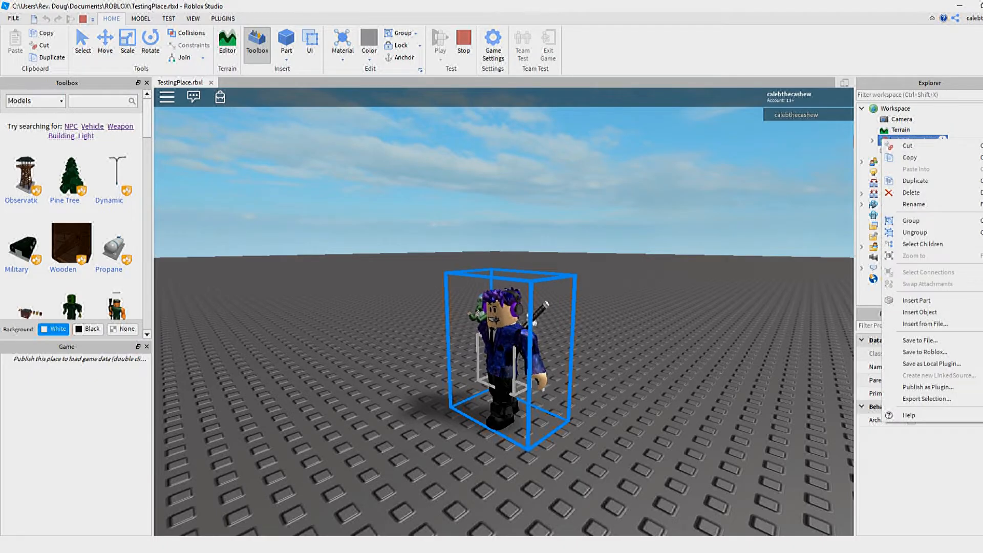
left_click(927, 399)
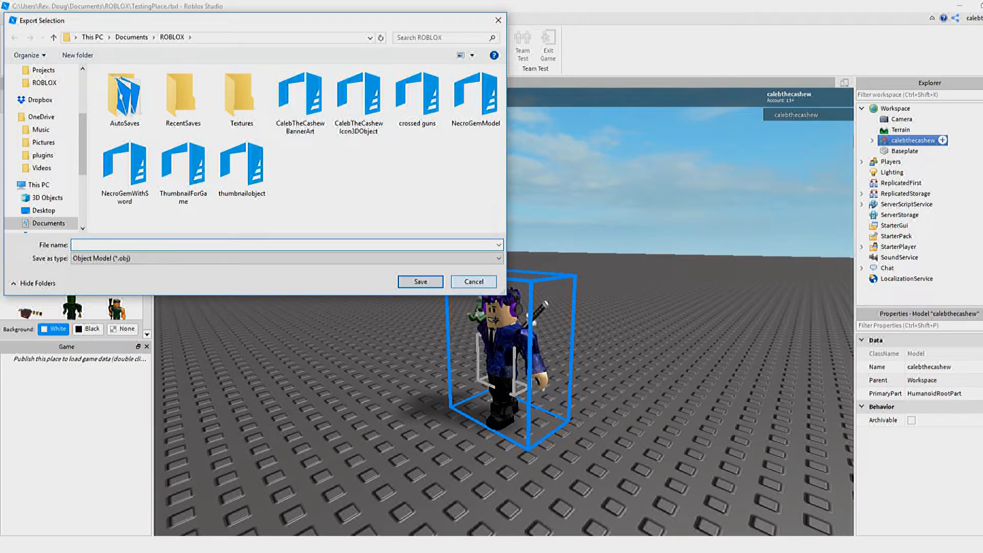
left_click(474, 281)
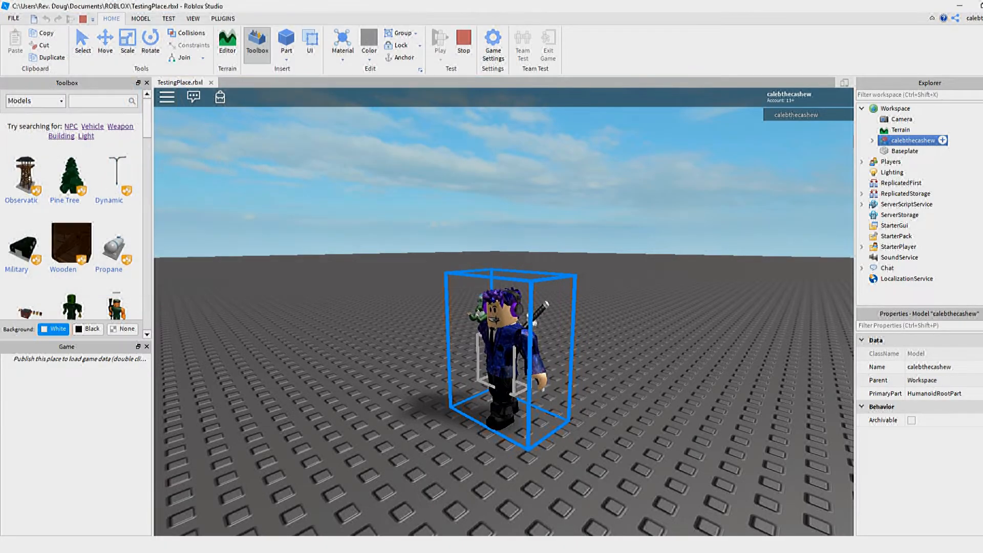
key("shift+F5")
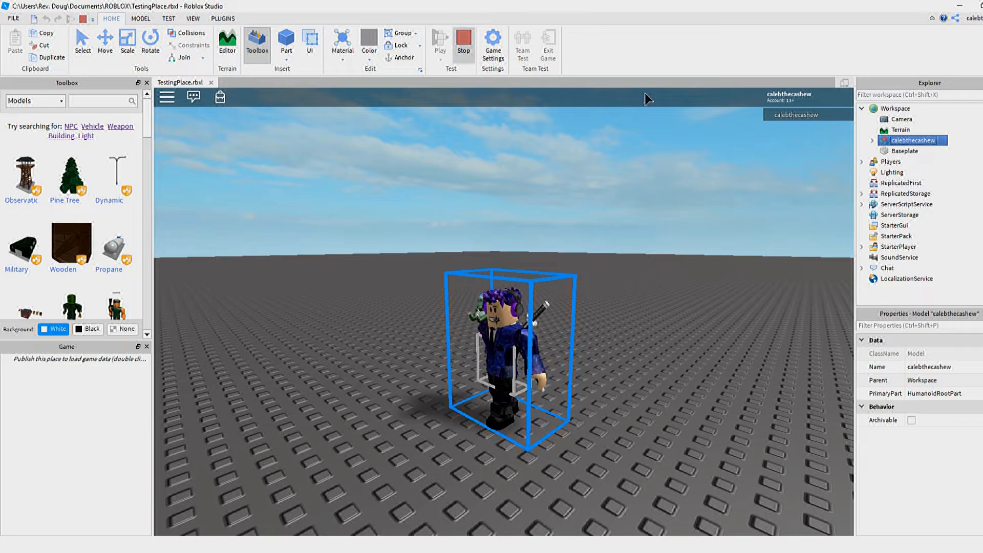
Step: Open the Load Character plugin and replace the AlreadyPro username with the player's own username
right_click_drag(504, 256, 538, 266)
key("w")
left_click(223, 18)
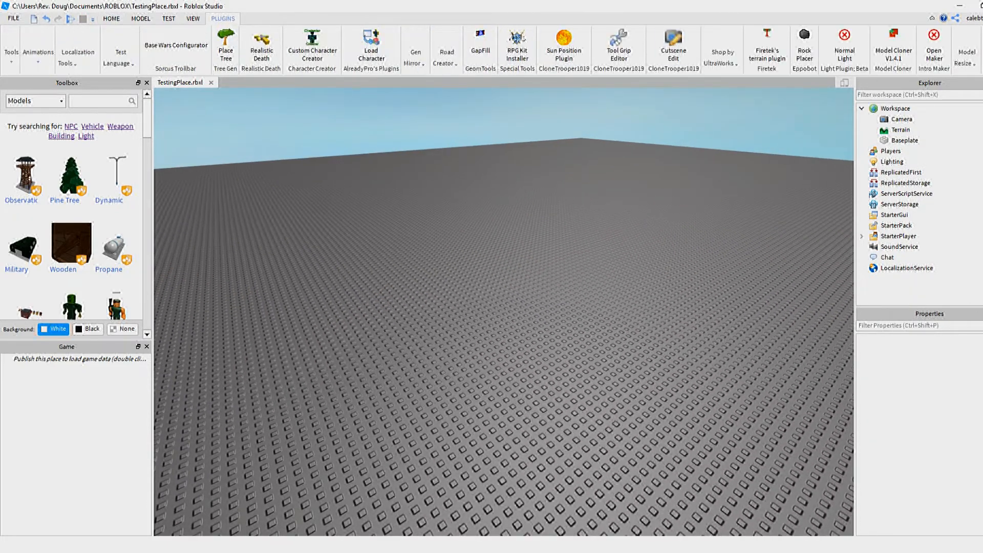
left_click(372, 46)
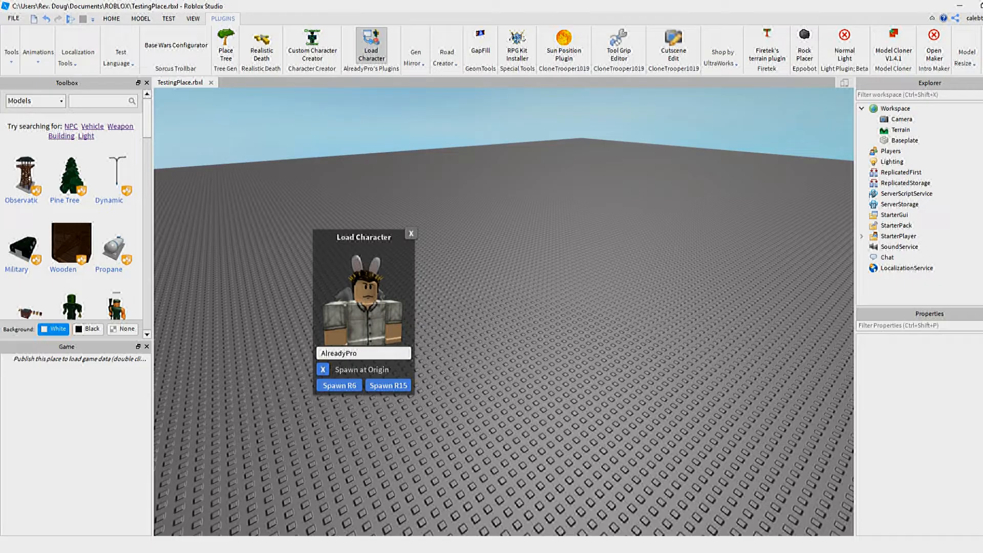
key("BackSpace")
key("BackSpace")
key("BackSpace")
key("BackSpace")
key("BackSpace")
key("BackSpace")
key("BackSpace")
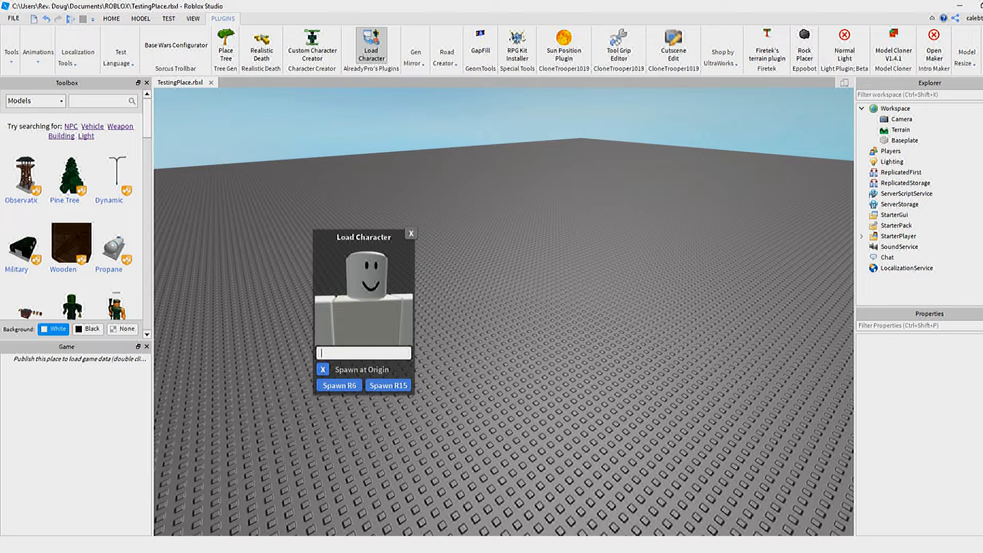
type("calebthe")
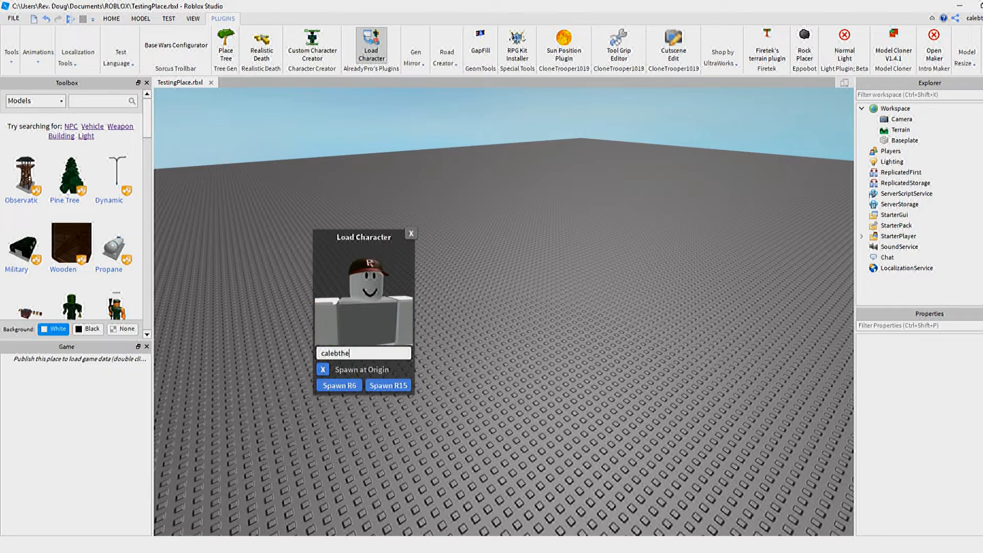
type("rcashew")
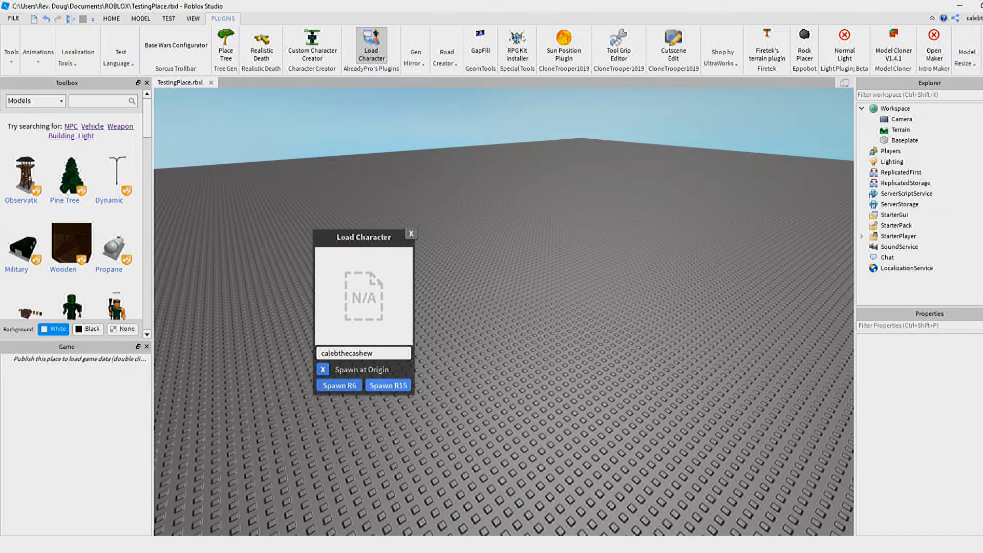
Step: Spawn the character as R15 at the origin, close the plugin window and expand the new model's parts
right_click_drag(504, 312, 589, 343)
left_click(412, 234)
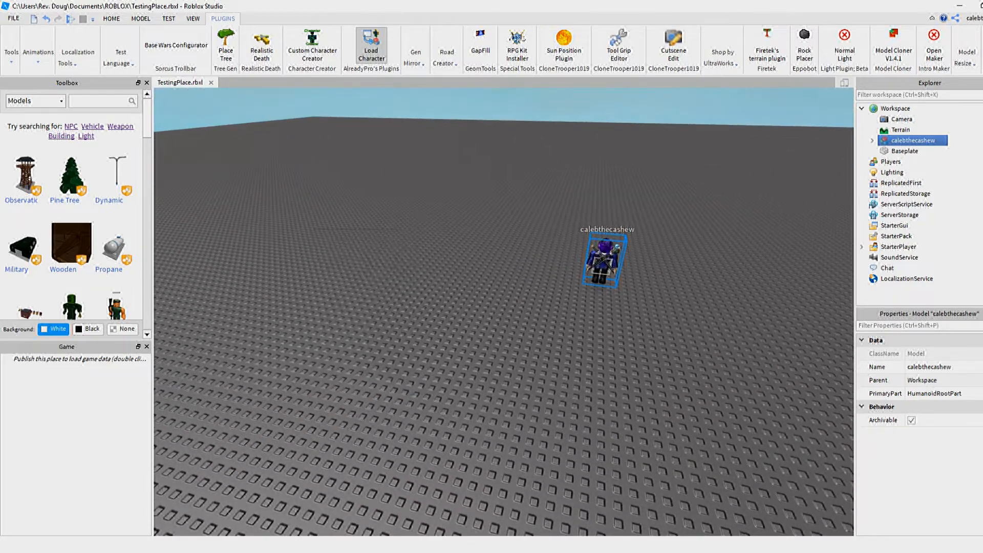
key("w")
right_click_drag(461, 307, 559, 249)
key("a")
key("w")
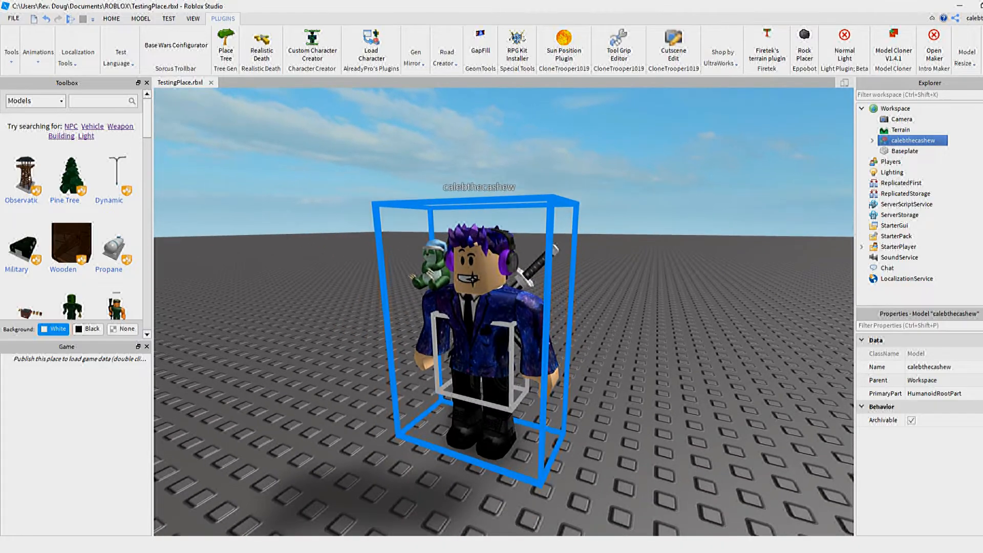
left_click(872, 140)
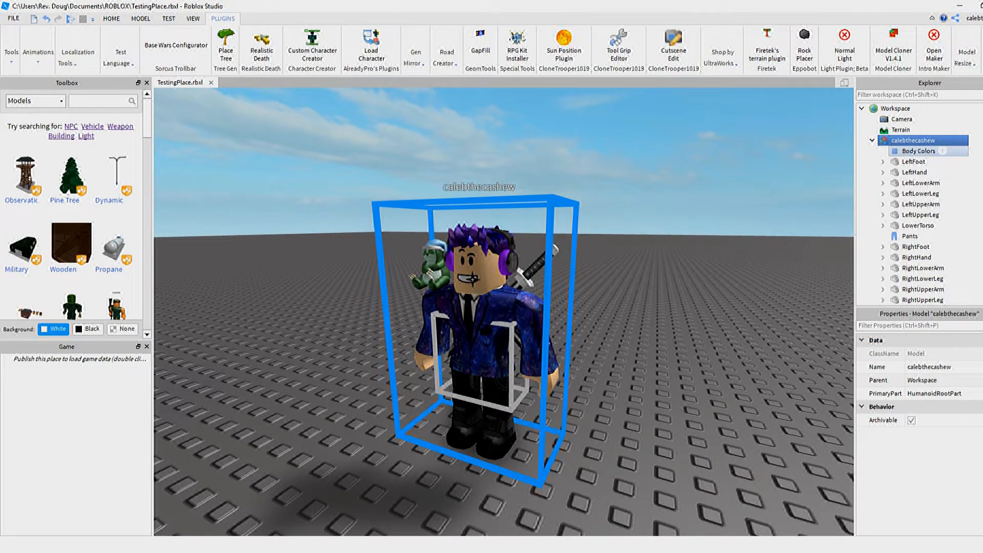
mouse_move(579, 256)
right_mouse_down()
mouse_move(569, 274)
mouse_move(504, 277)
mouse_move(566, 269)
right_mouse_up()
key("d")
key("a")
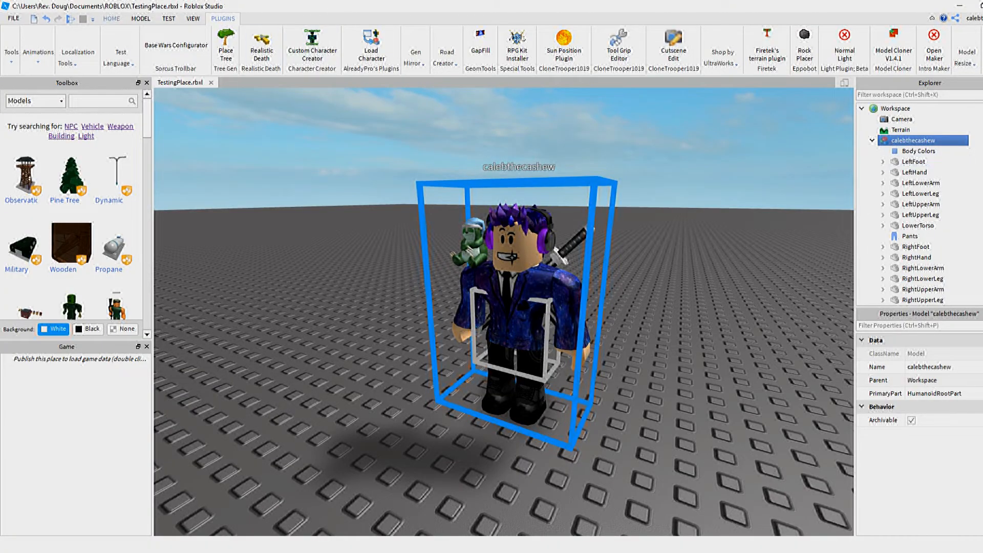
Step: Try tilting the whole character model with the Rotate tool and return it to an orientation of 0,0,0
left_click(111, 18)
left_click(150, 44)
right_click_drag(504, 312, 518, 323)
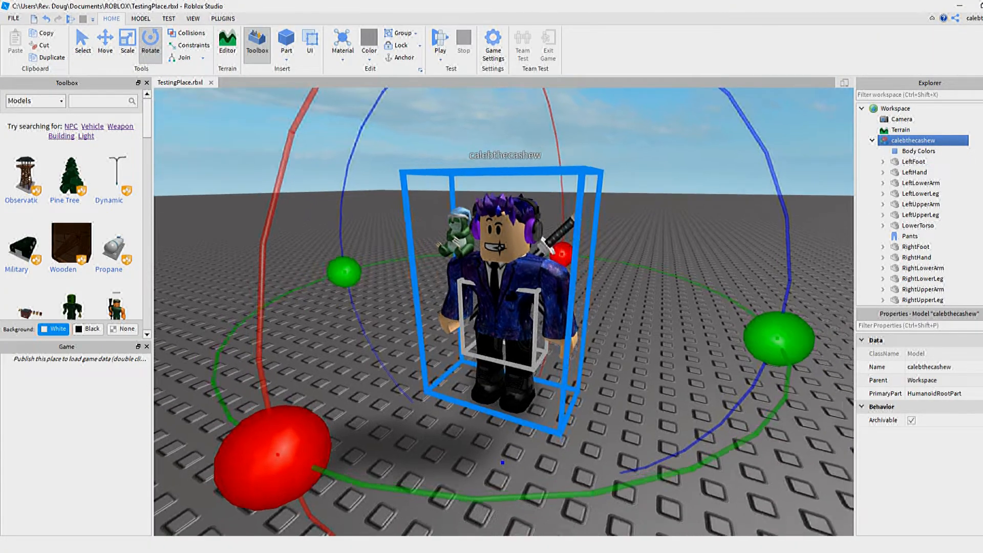
scroll(504, 311, "down", 3)
left_click_drag(388, 383, 397, 464)
key("Delete")
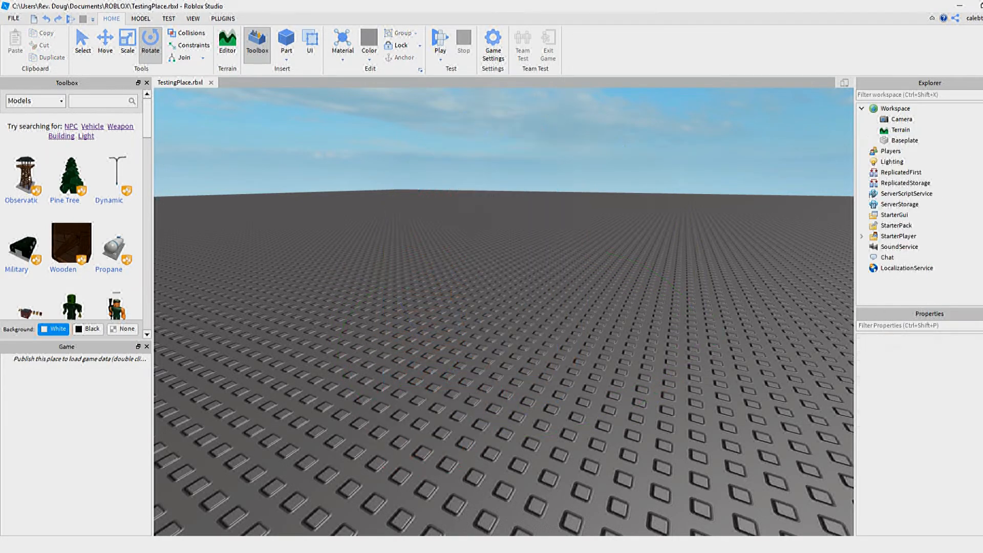
key("ctrl+z")
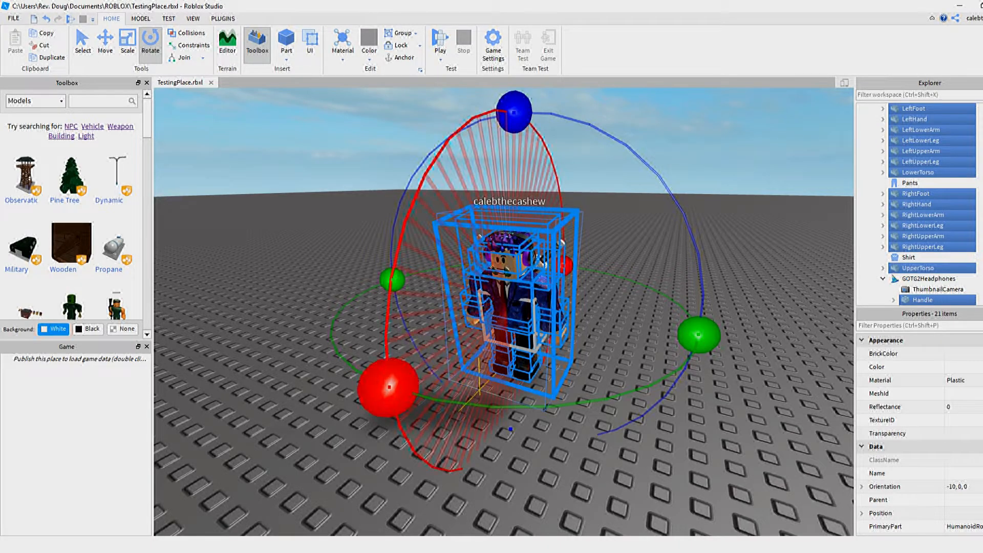
left_click_drag(389, 388, 385, 350)
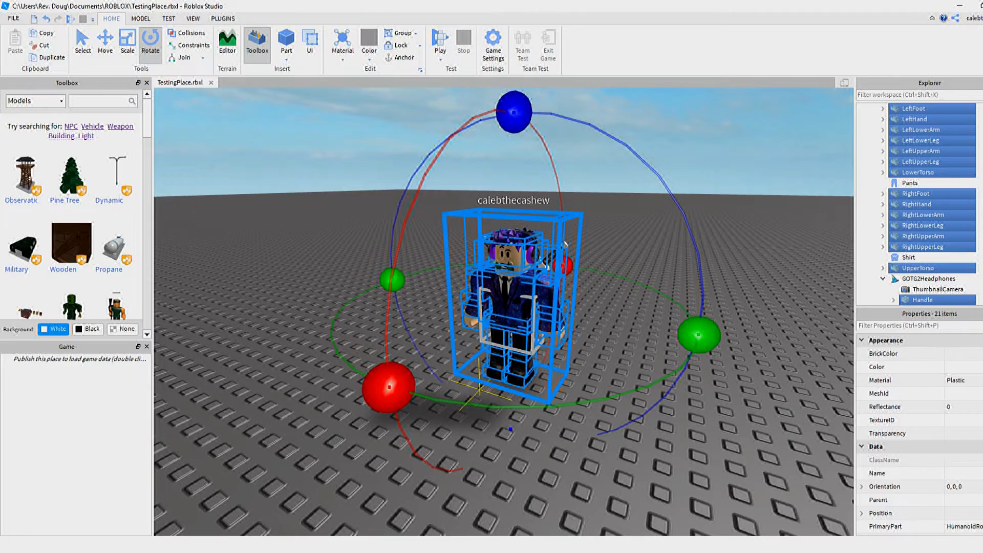
Step: Examine the character up close from the front to check where its accessories sit
left_click(615, 308)
key("d")
right_click_drag(614, 307, 609, 256)
key("w")
key("a")
key("w")
key("s")
key("a")
key("w")
key("w")
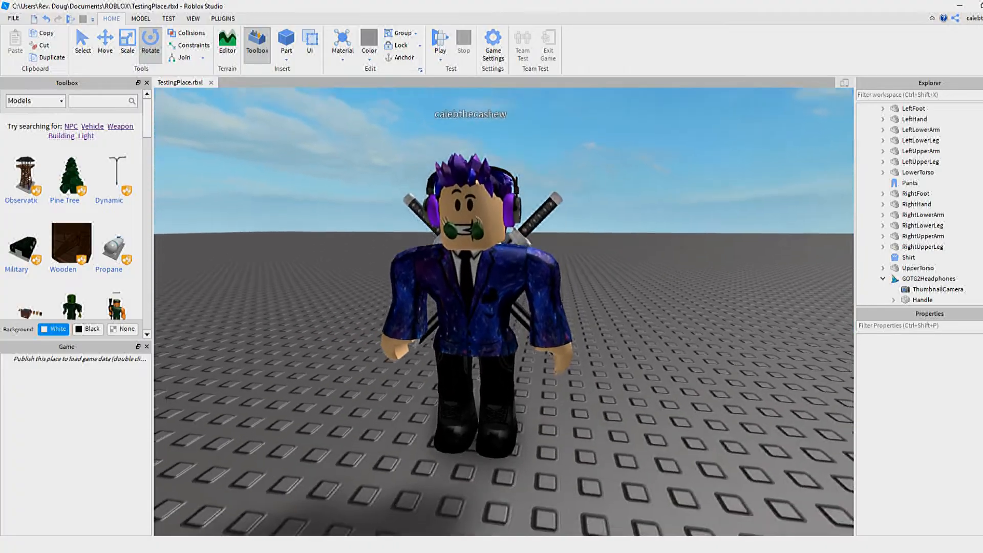
key("s")
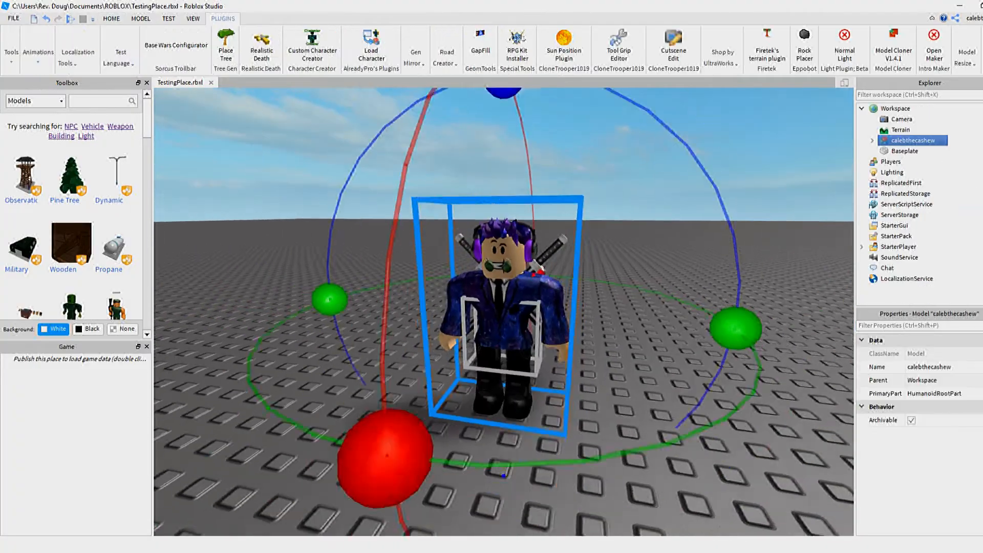
scroll(504, 312, "down", 1)
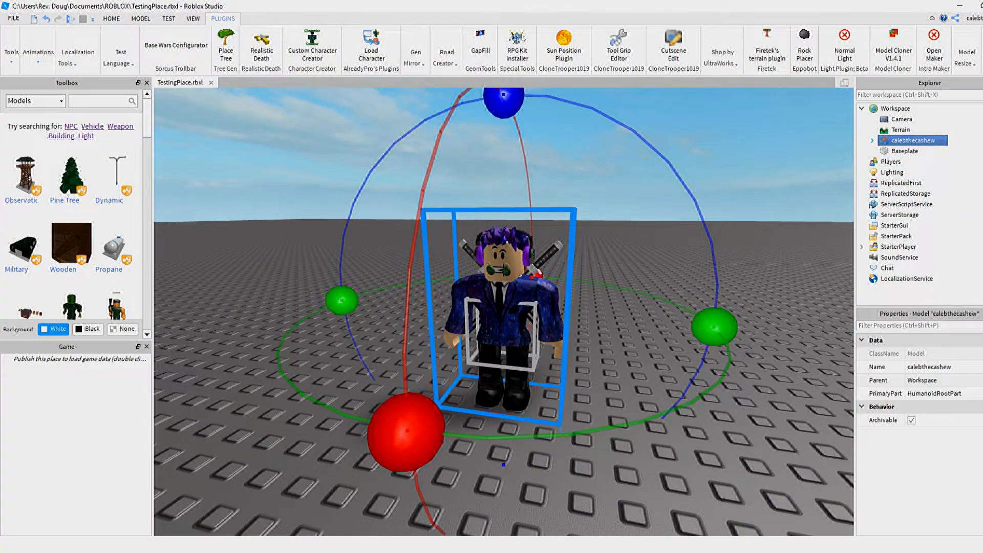
Step: Move the Sloth_G accessory sideways off the character's face and slightly down onto its shoulder
left_click(873, 140)
scroll(932, 226, "down", 6)
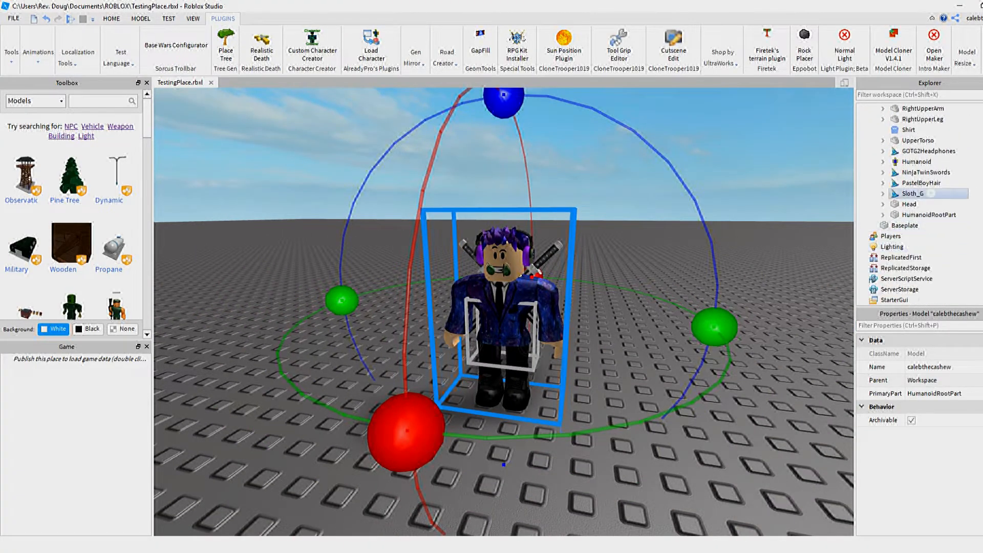
left_click(931, 193)
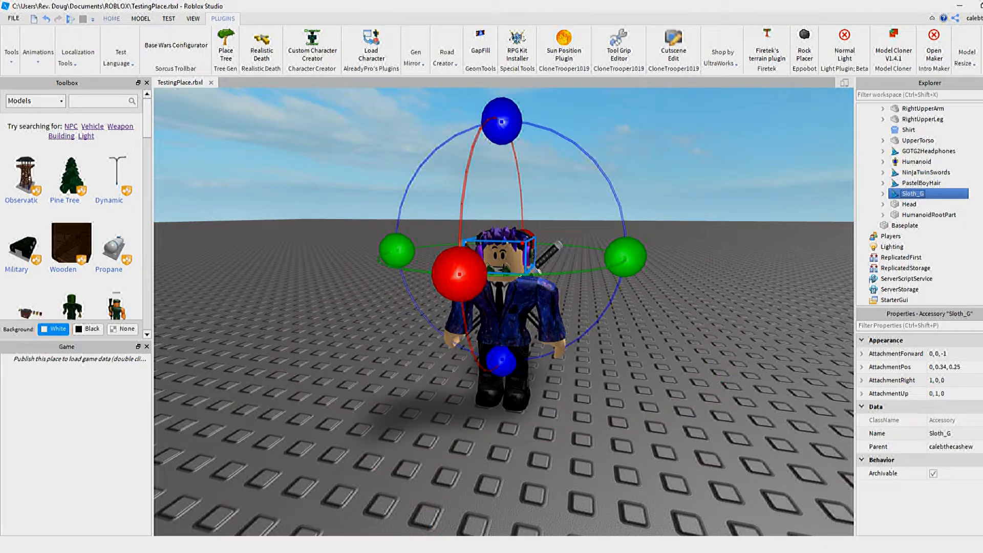
left_click(112, 19)
left_click(105, 41)
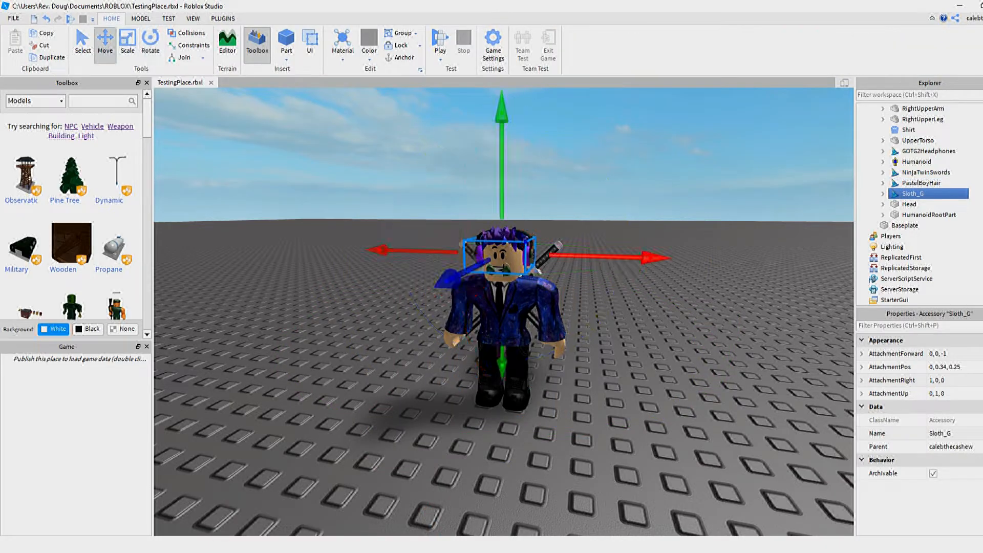
left_click_drag(379, 250, 348, 249)
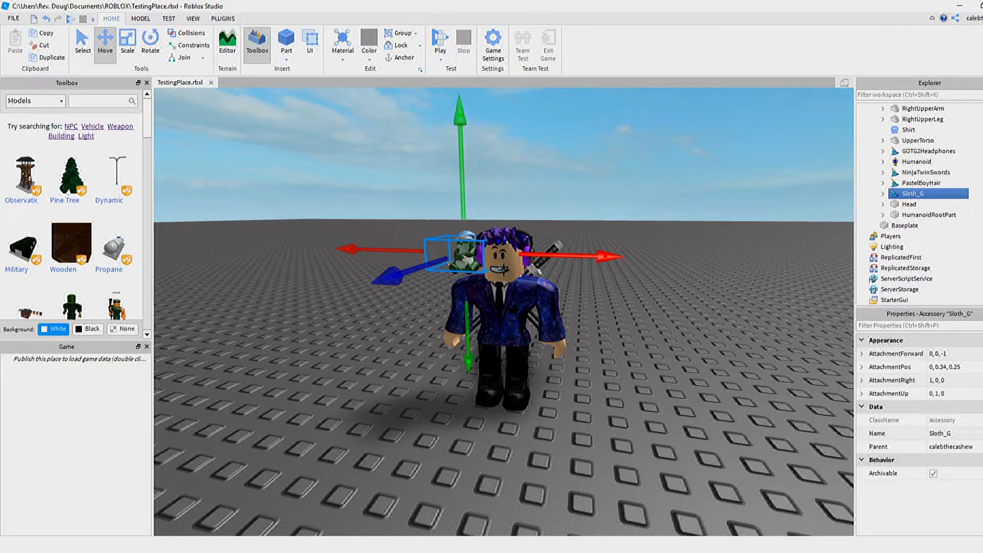
left_click_drag(460, 116, 460, 124)
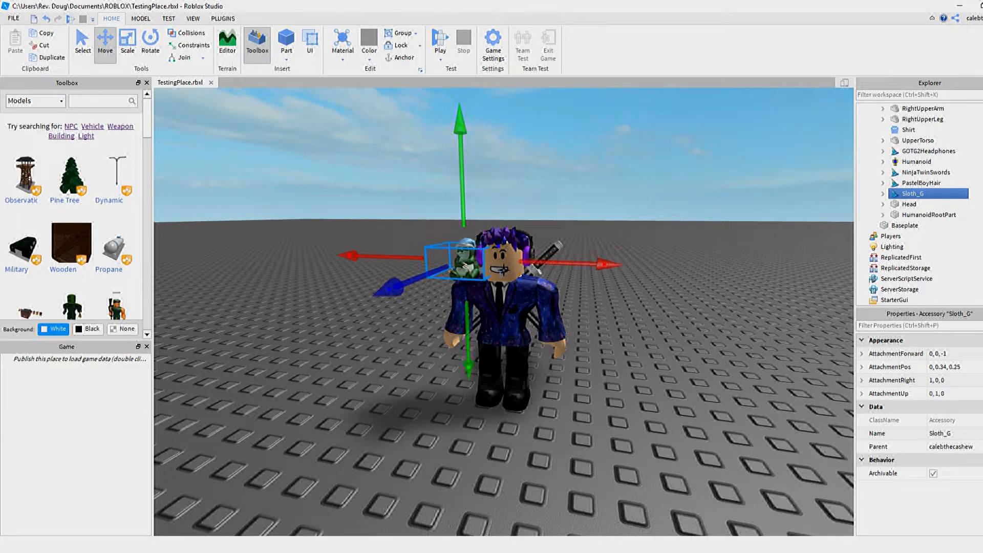
left_click(538, 169)
scroll(505, 286, "up", 3)
right_click_drag(505, 287, 558, 292)
scroll(504, 287, "down", 5)
scroll(504, 287, "up", 2)
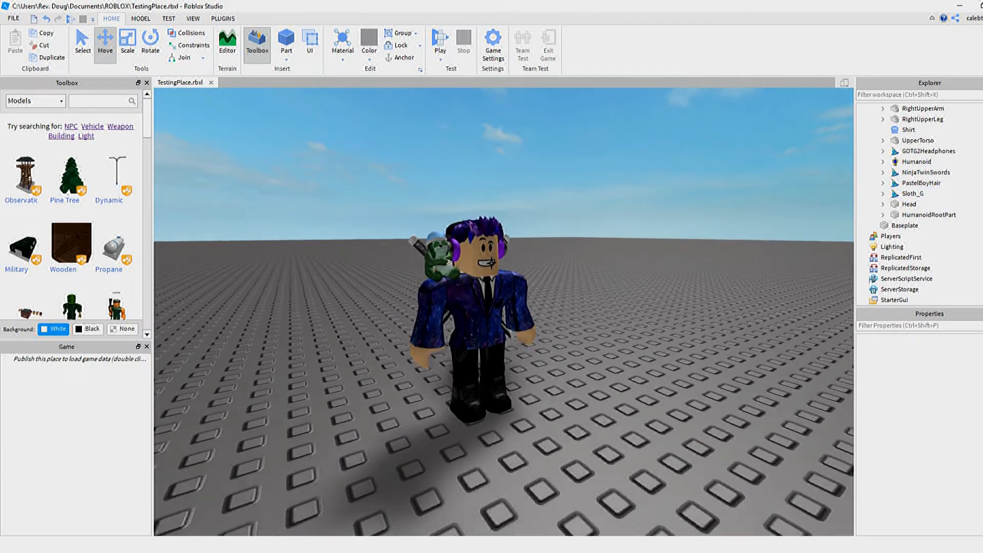
Step: Select the character model and look through its child objects down to the Sloth_G accessory
scroll(928, 154, "up", 6)
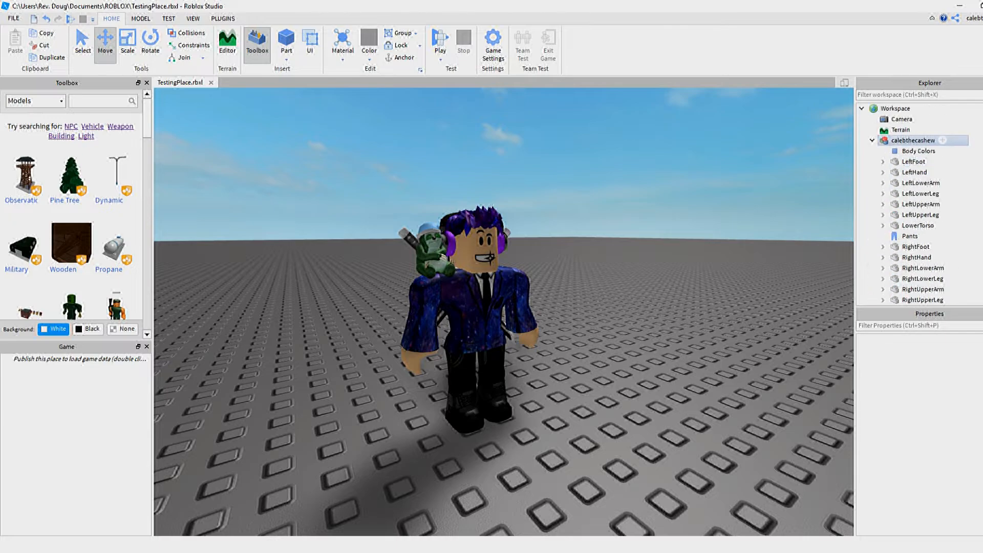
left_click(915, 141)
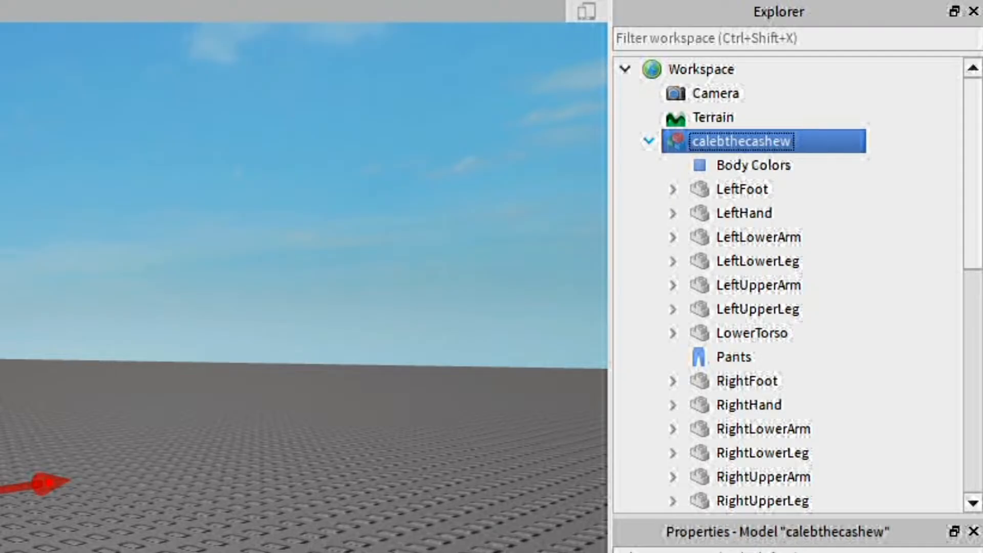
scroll(768, 261, "down", 6)
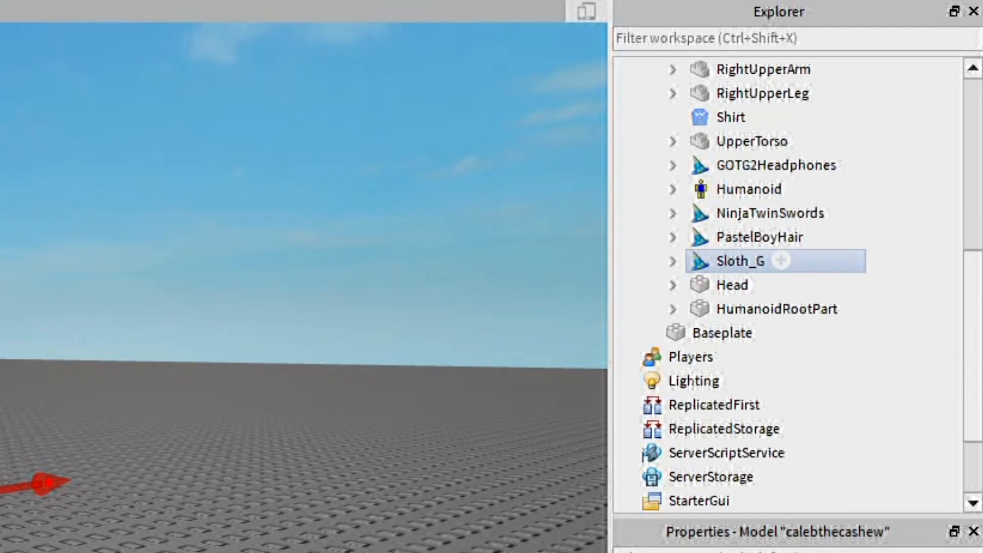
Step: Select the Sloth_G accessory inside the character model and look at the character in the scene
left_click(741, 261)
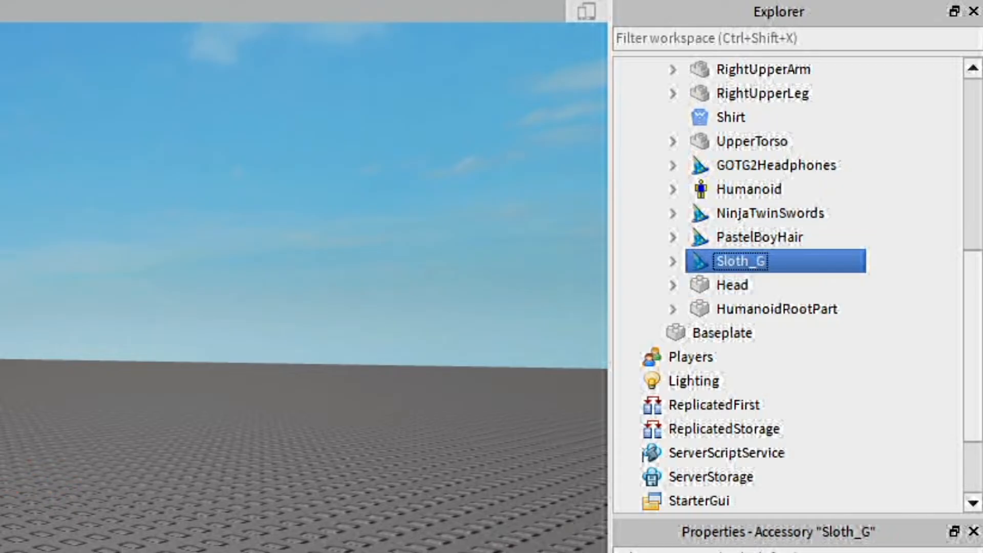
left_click(409, 215)
right_click_drag(410, 216, 257, 199)
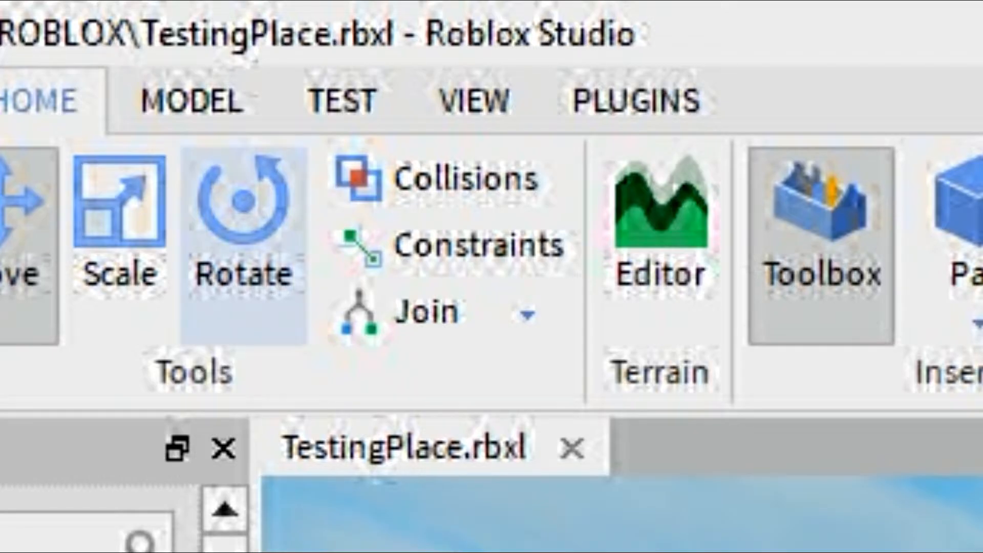
Step: Set the grid snap increment for rotation to 0° and check the movement increment
left_click(140, 19)
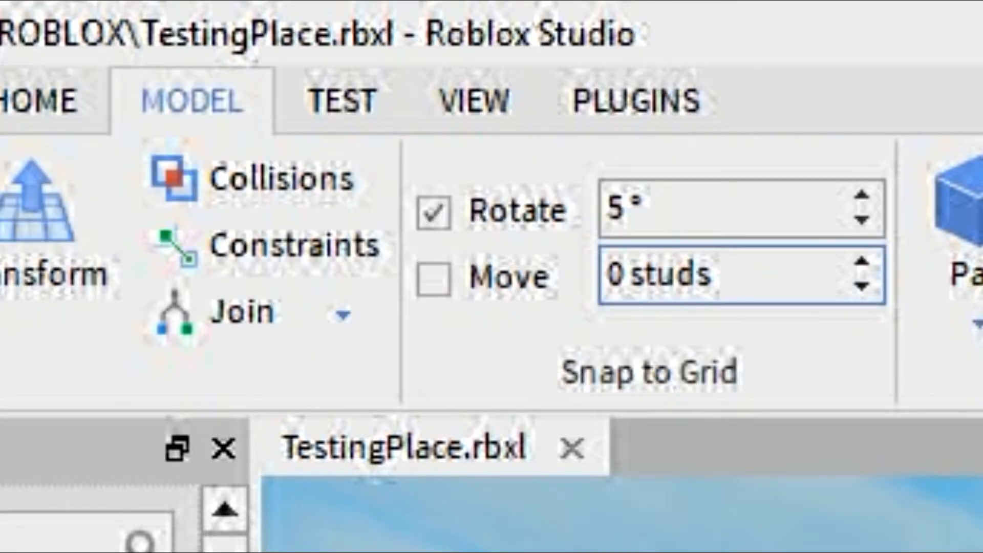
left_click(862, 220)
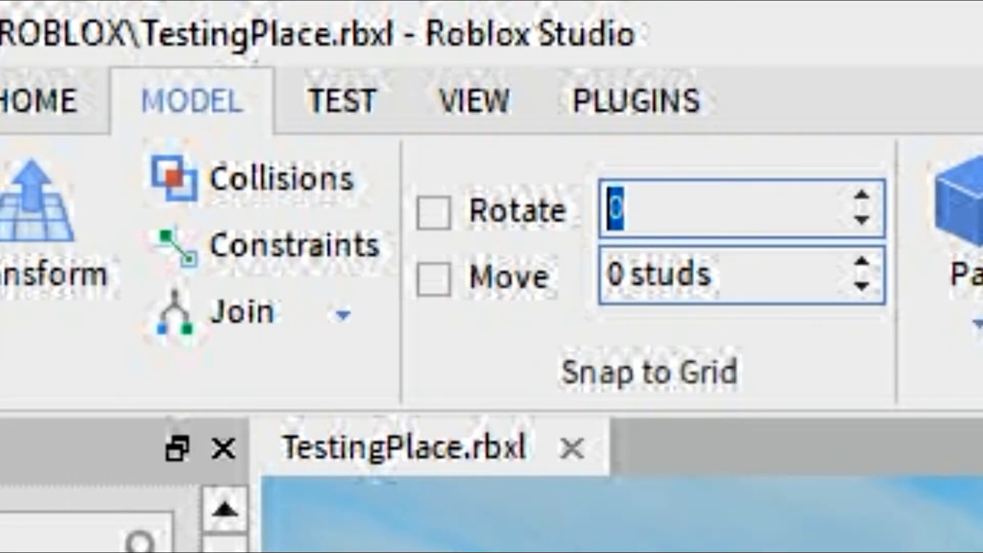
left_click(727, 275)
left_click(727, 209)
left_click(728, 275)
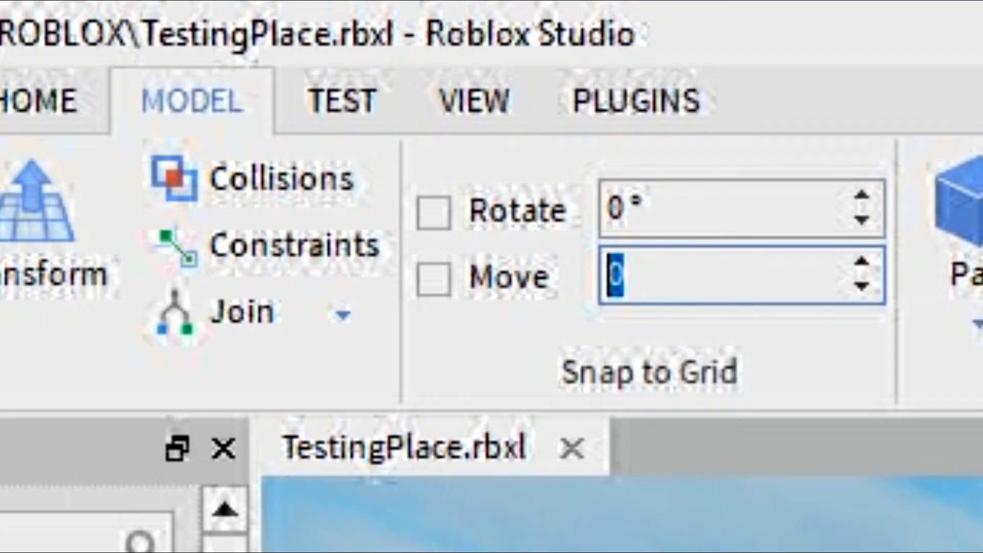
Step: Set the rotation snap to 45° and try rotating the RightUpperLeg part with the Rotate tool
left_click(728, 209)
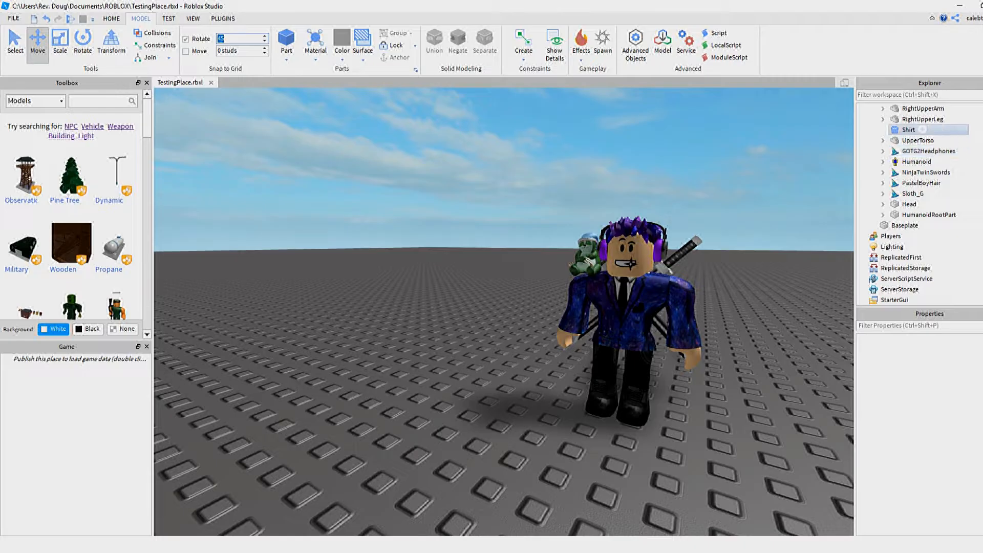
left_click(923, 118)
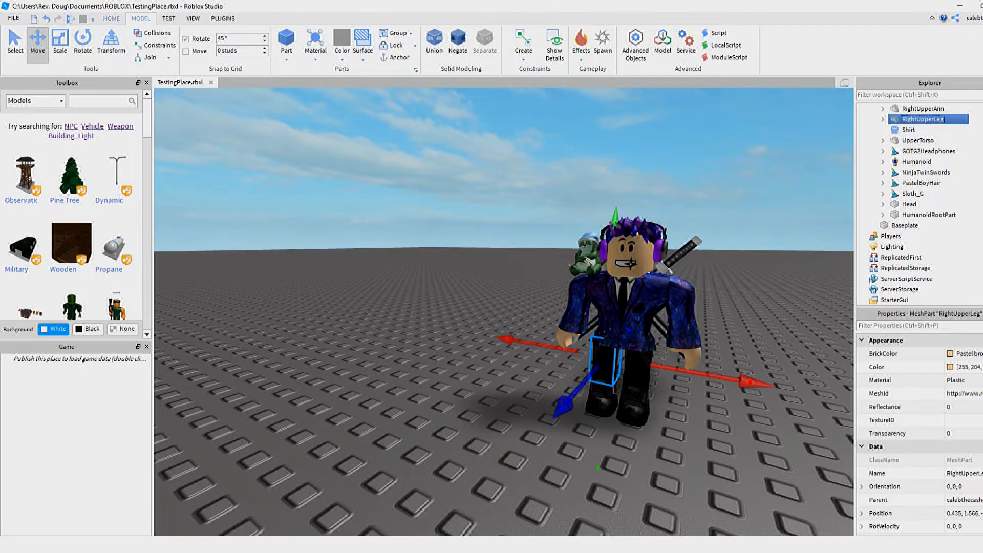
left_click(83, 42)
left_click_drag(573, 396, 589, 297)
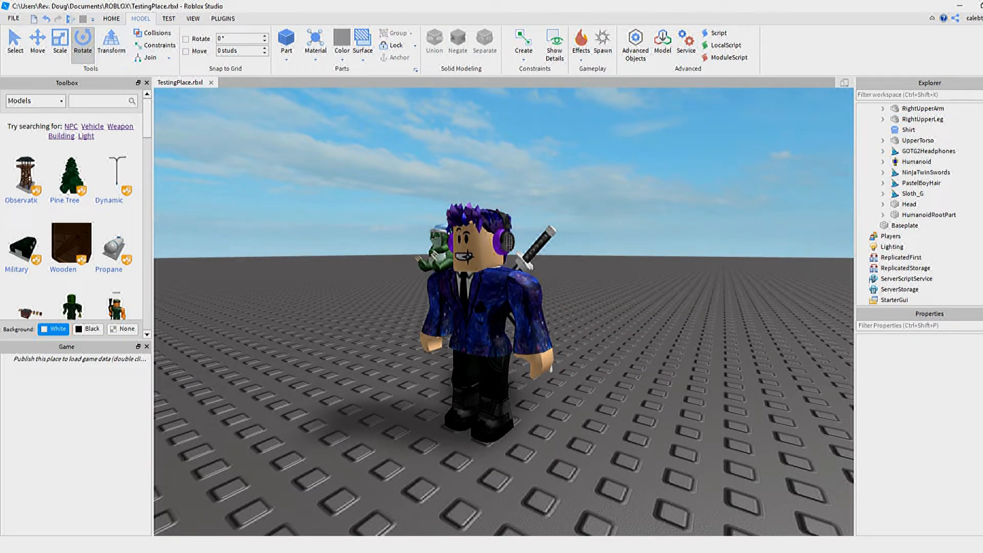
Step: Tilt the whole character model forward by about 14.5° with the Rotate tool
scroll(917, 215, "up", 6)
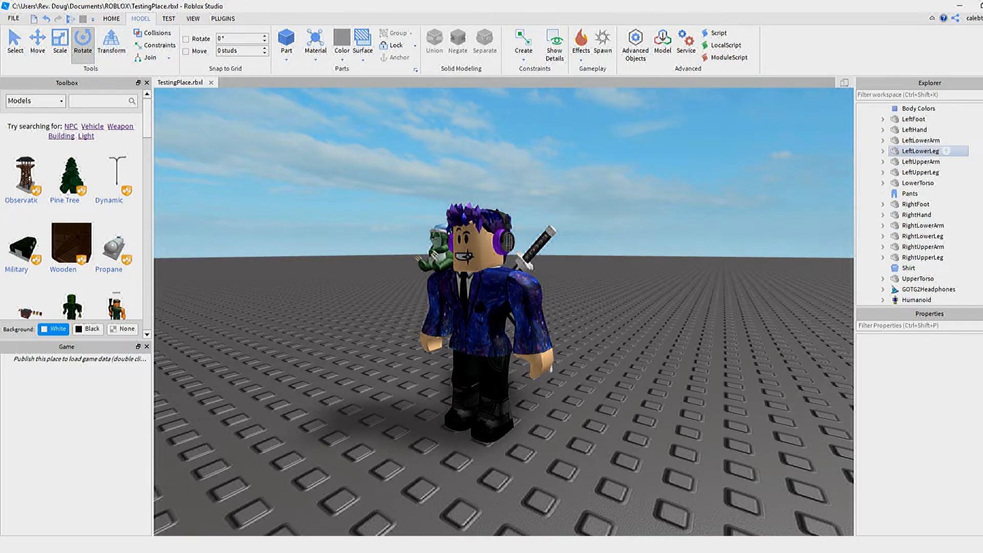
left_click(913, 140)
left_click(872, 140)
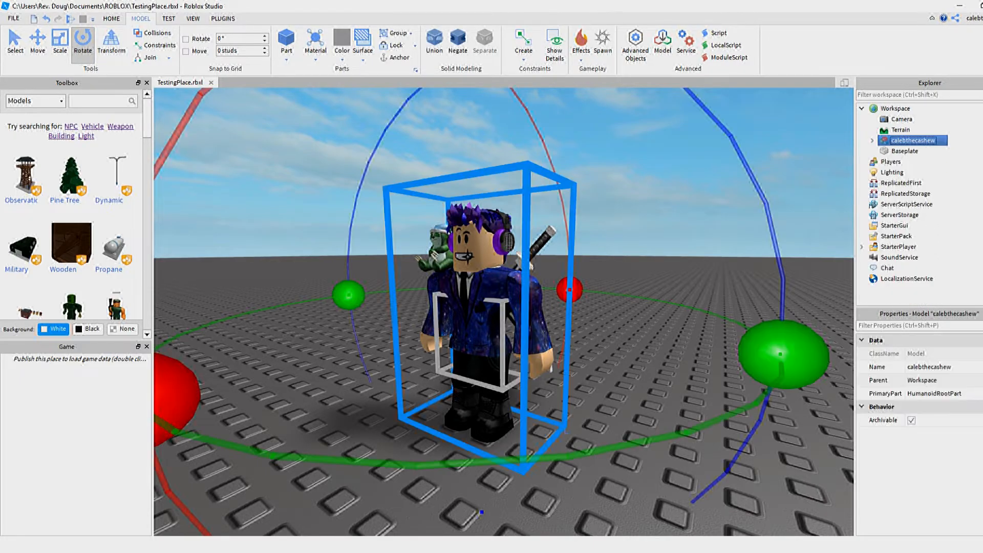
right_click_drag(589, 317, 461, 312)
left_click_drag(451, 330, 461, 379)
right_click_drag(461, 378, 564, 367)
scroll(564, 367, "down", 3)
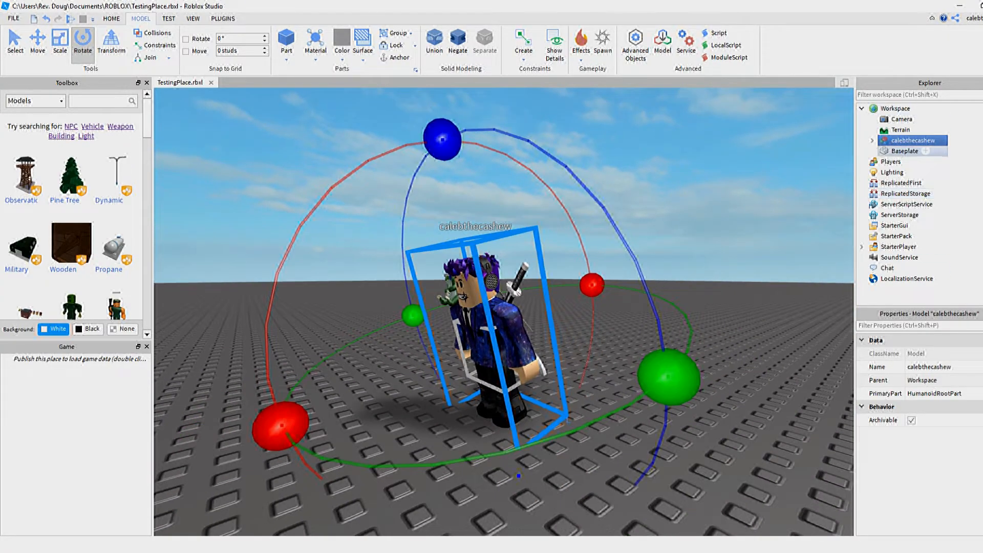
Step: Rotate the Head, PastelBoyHair and GOTG2Headphones together until they are level, at an orientation of about 0.22,0,0
left_click(872, 140)
scroll(922, 205, "down", 6)
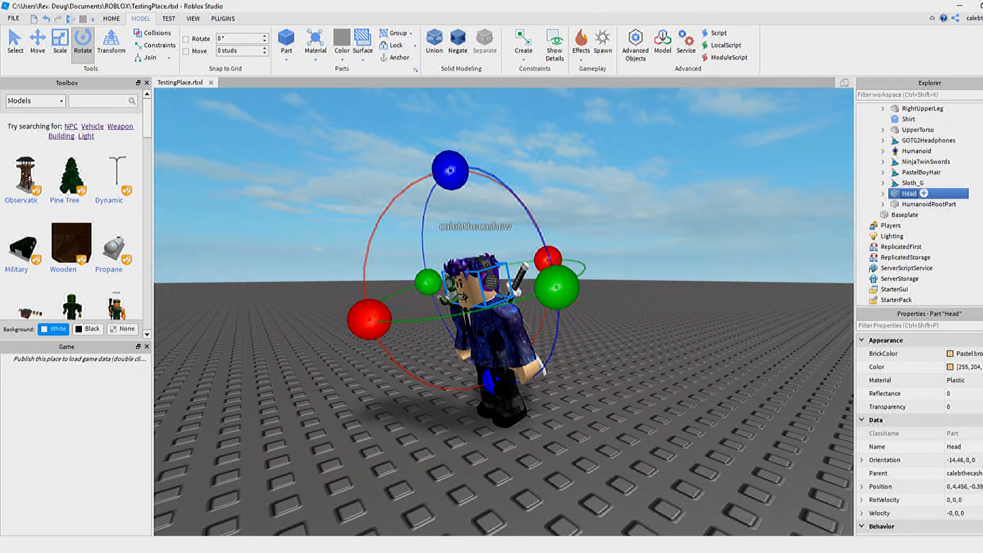
left_click(947, 172, "ctrl")
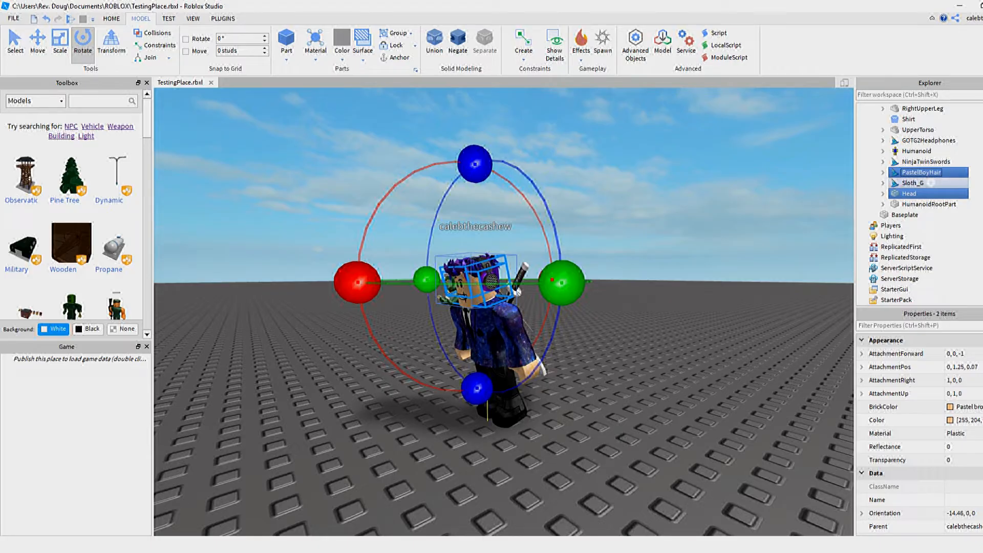
left_click(958, 141, "ctrl")
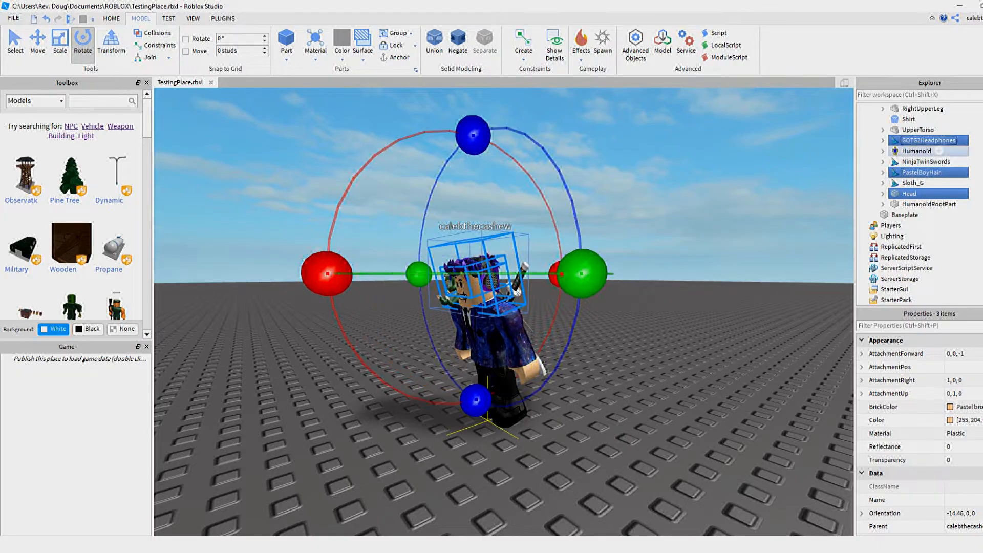
right_click_drag(504, 311, 564, 312)
key("a")
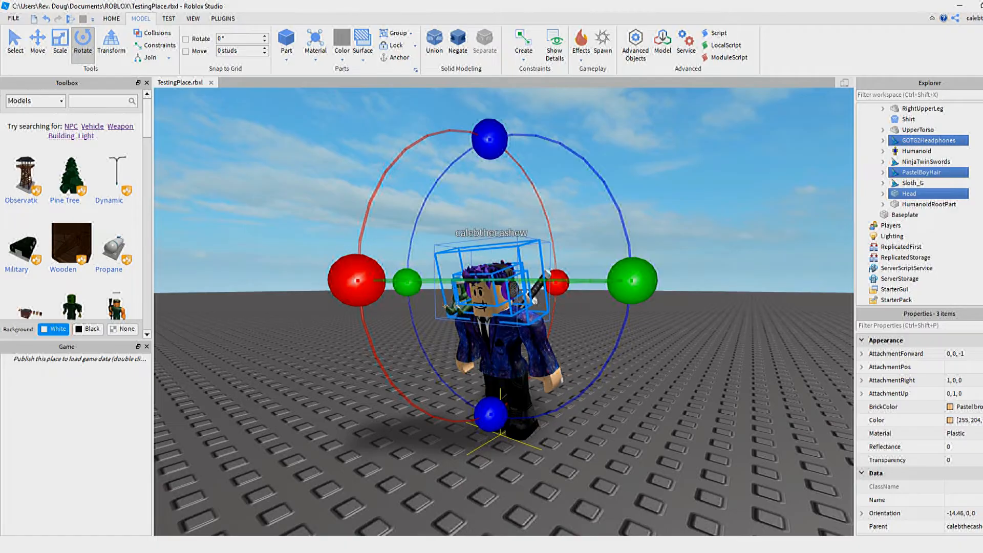
key("w")
right_click_drag(504, 312, 461, 323)
key("w")
key("s")
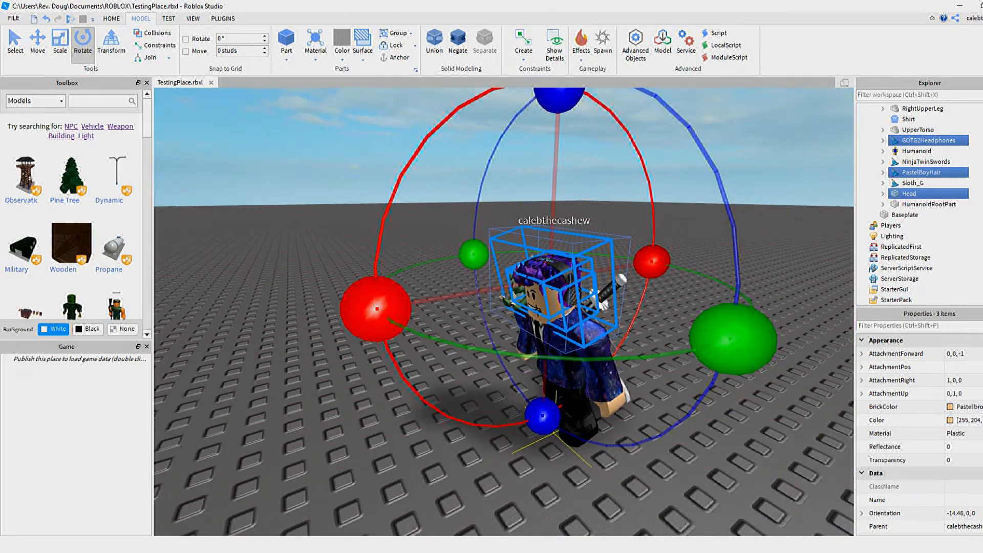
mouse_move(376, 310)
left_mouse_down()
mouse_move(373, 271)
mouse_move(377, 308)
left_mouse_up()
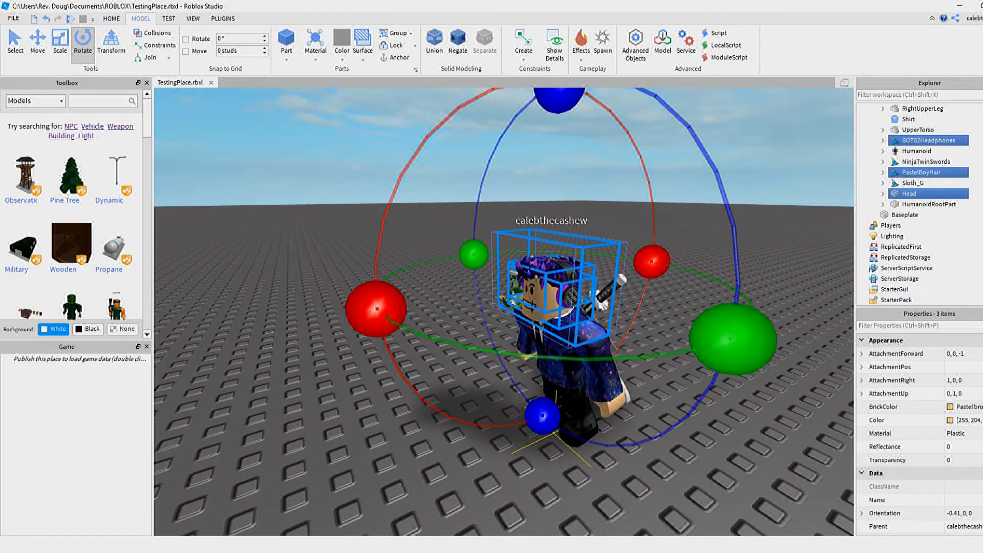
key("d")
mouse_move(177, 310)
left_mouse_down()
mouse_move(176, 292)
mouse_move(177, 307)
left_mouse_up()
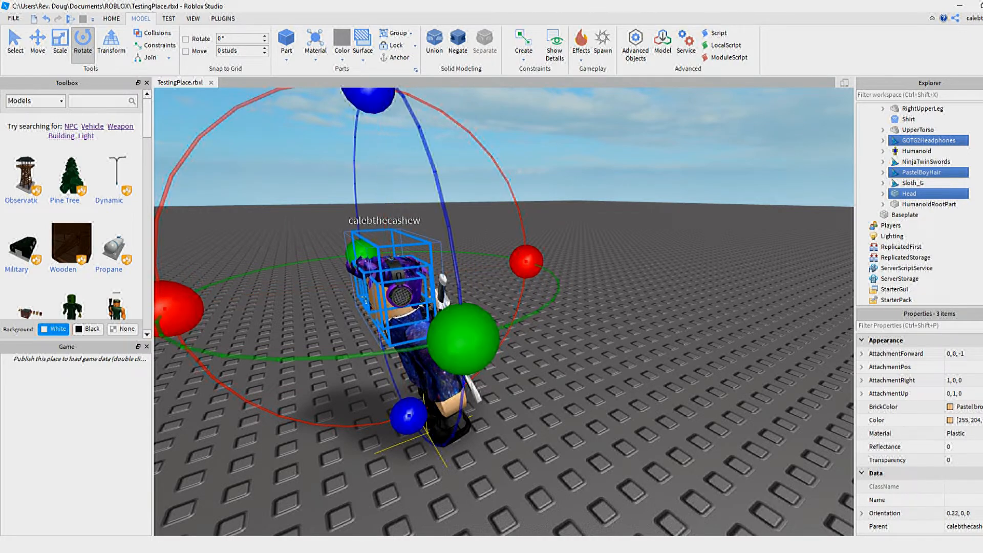
Step: Move the head, hair and headphones together slightly backward so they sit over the leaning torso
left_click(38, 44)
key("f")
scroll(410, 287, "down", 4)
right_click_drag(410, 287, 451, 251)
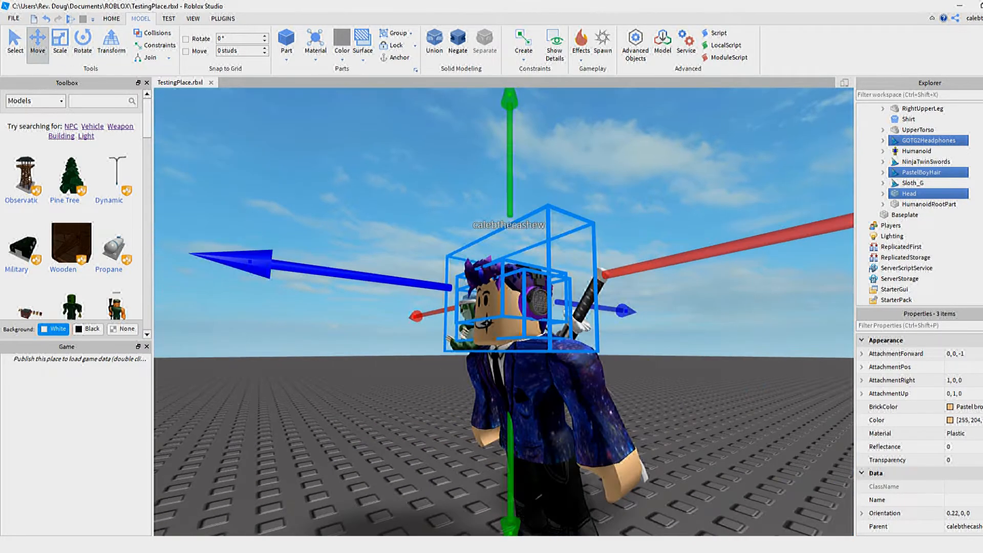
mouse_move(353, 278)
left_mouse_down()
mouse_move(364, 280)
mouse_move(357, 279)
left_mouse_up()
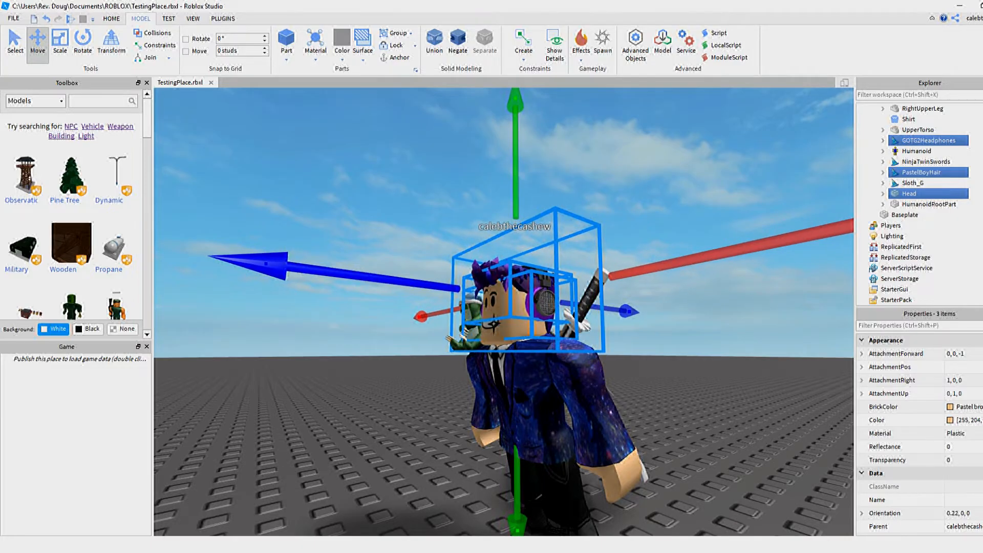
right_click_drag(358, 302, 333, 299)
scroll(359, 287, "down", 3)
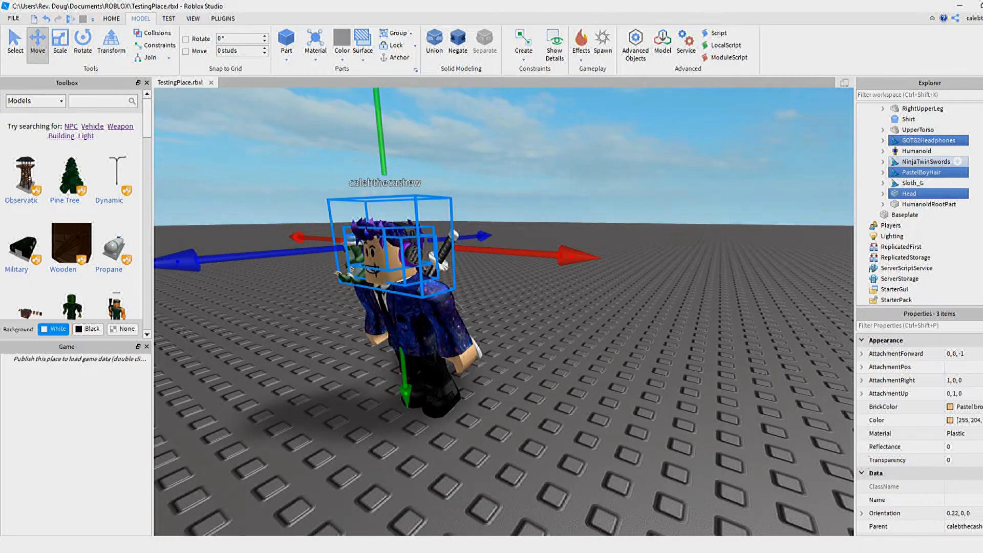
Step: Rotate the Sloth_G accessory upright and move it slightly inward and backward onto the character's shoulder
left_click(913, 183)
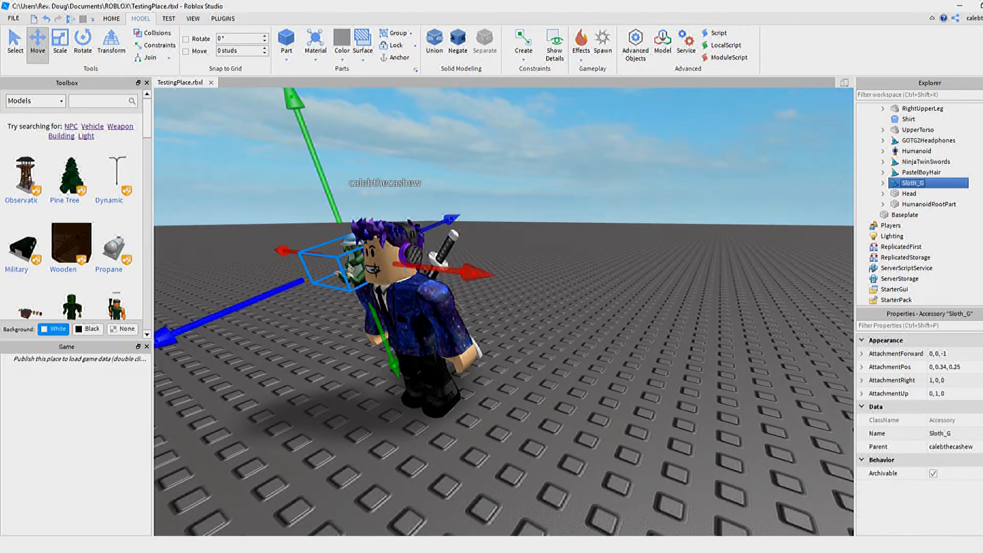
left_click(83, 42)
left_click_drag(197, 321, 184, 275)
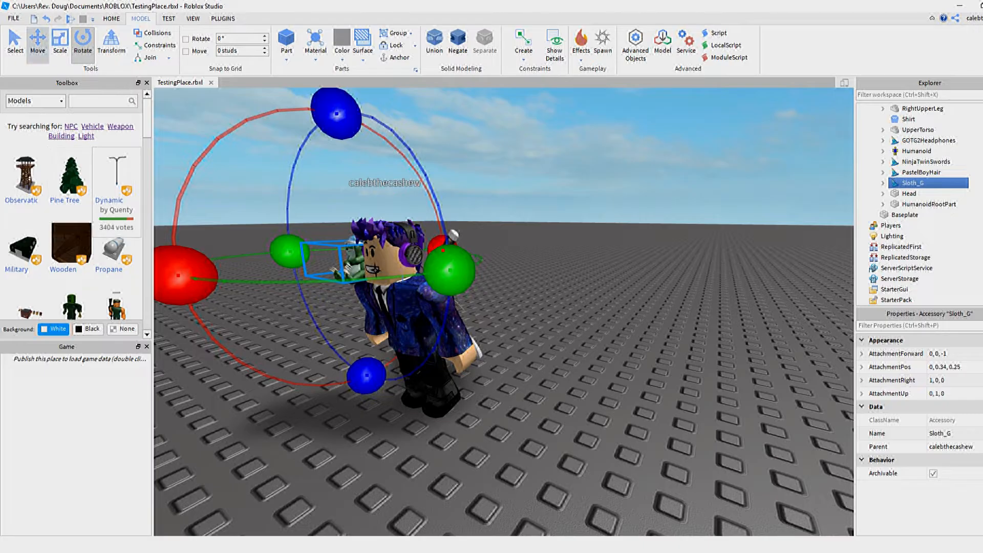
left_click(37, 43)
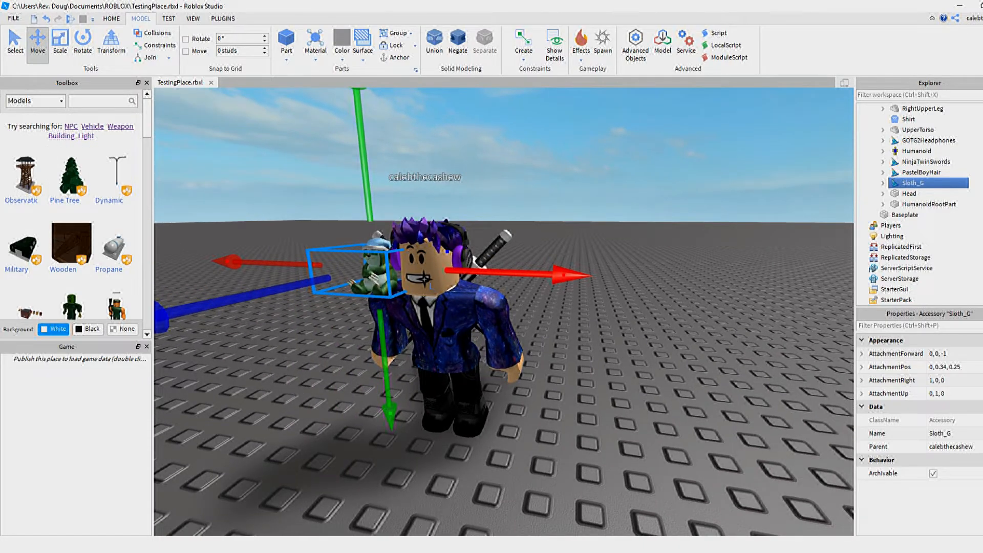
left_click_drag(564, 275, 571, 276)
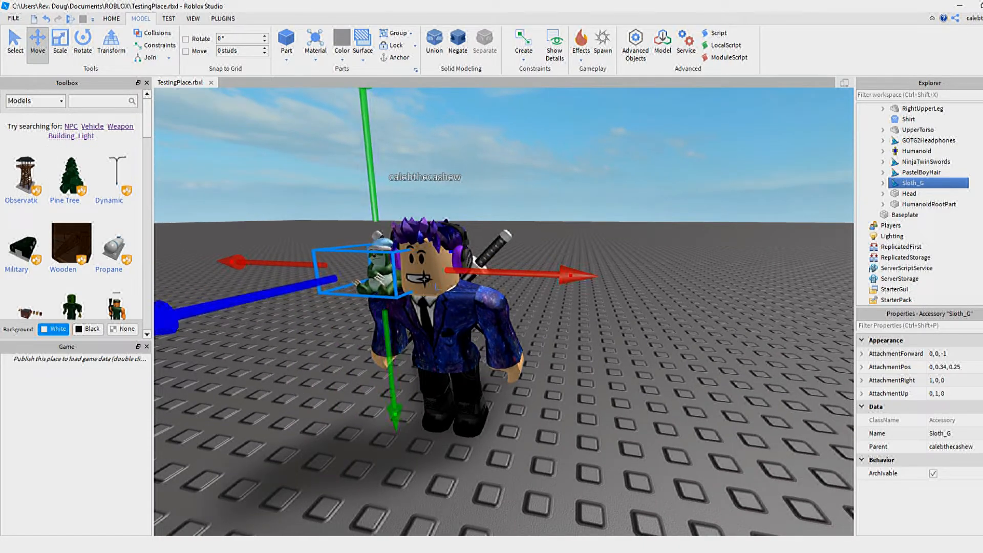
left_click_drag(165, 319, 175, 317)
mouse_move(175, 316)
right_mouse_down()
mouse_move(216, 276)
mouse_move(174, 327)
right_mouse_up()
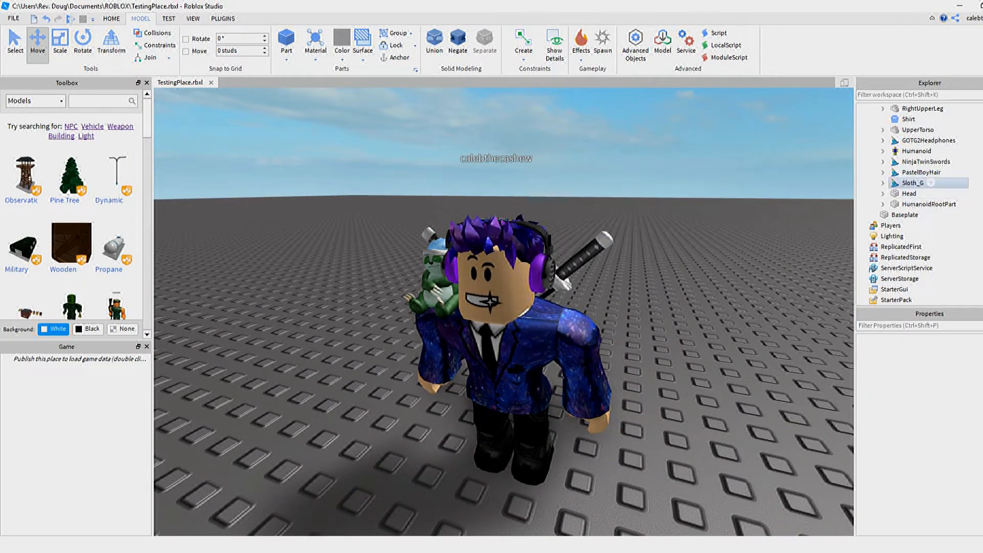
Step: Cut the face decal out of the character's Head part
left_click(910, 193)
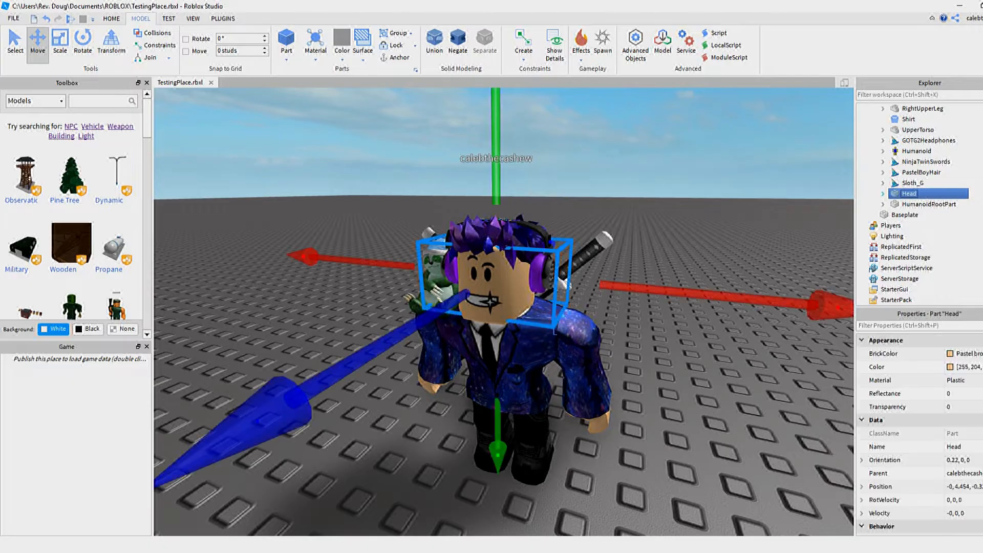
left_click(883, 193)
left_click(918, 279)
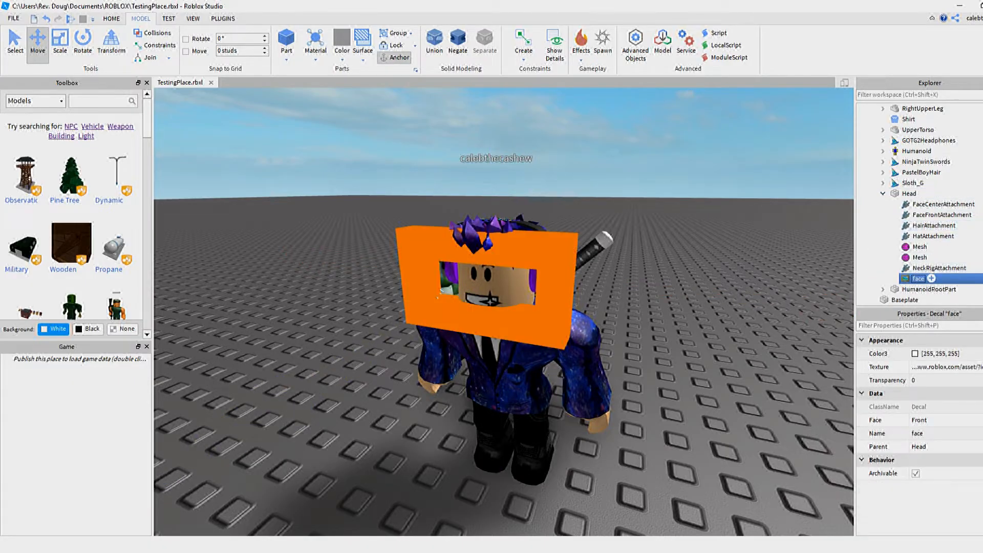
right_click(882, 279)
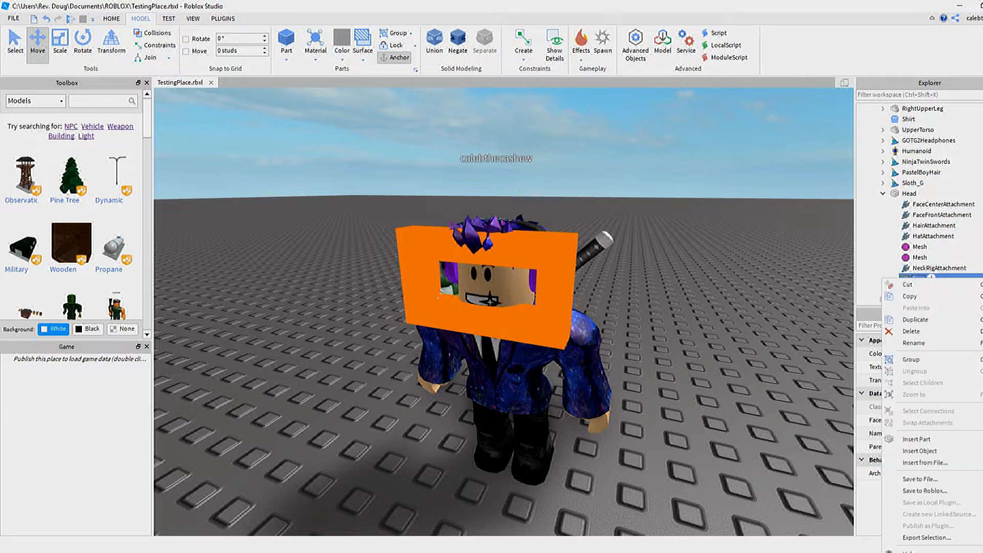
left_click(908, 285)
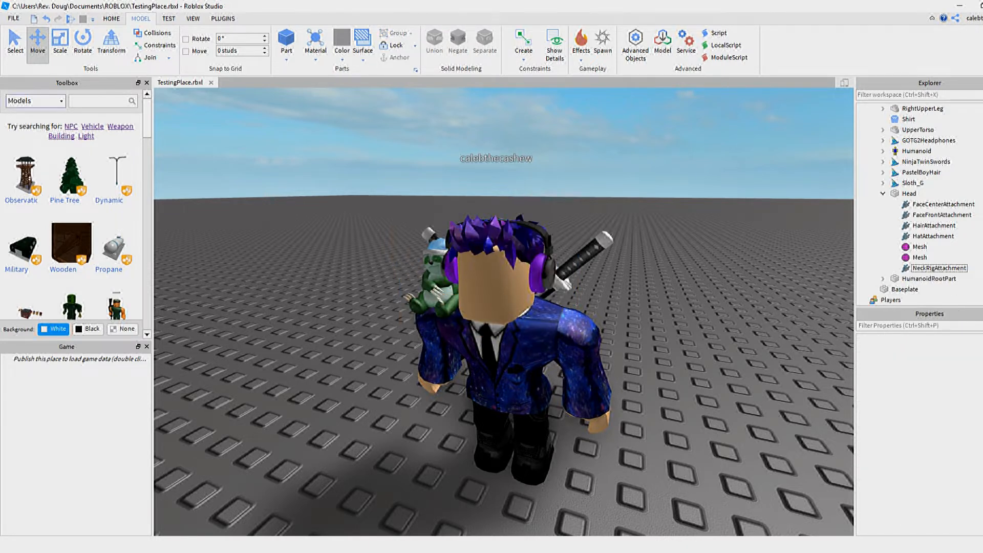
Step: Show decals in the Toolbox, switch to the Roblox website and search its decal library for "scared face"
left_click(36, 101)
left_click(31, 122)
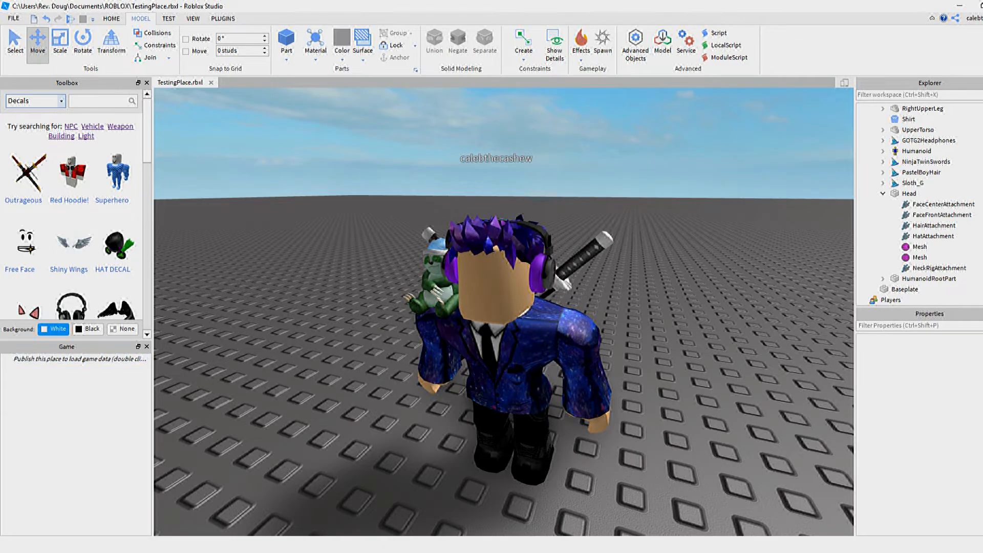
key("alt+Tab")
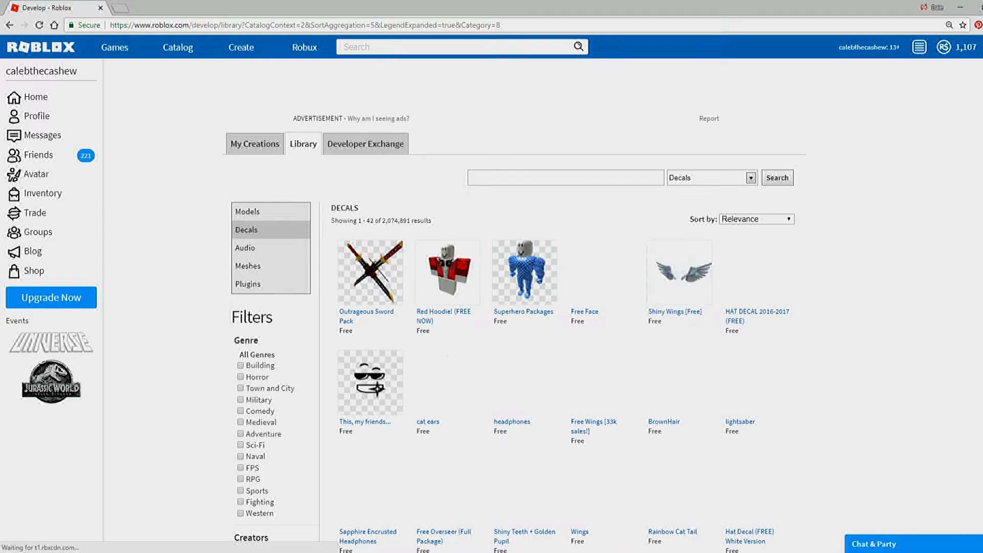
left_click(565, 177)
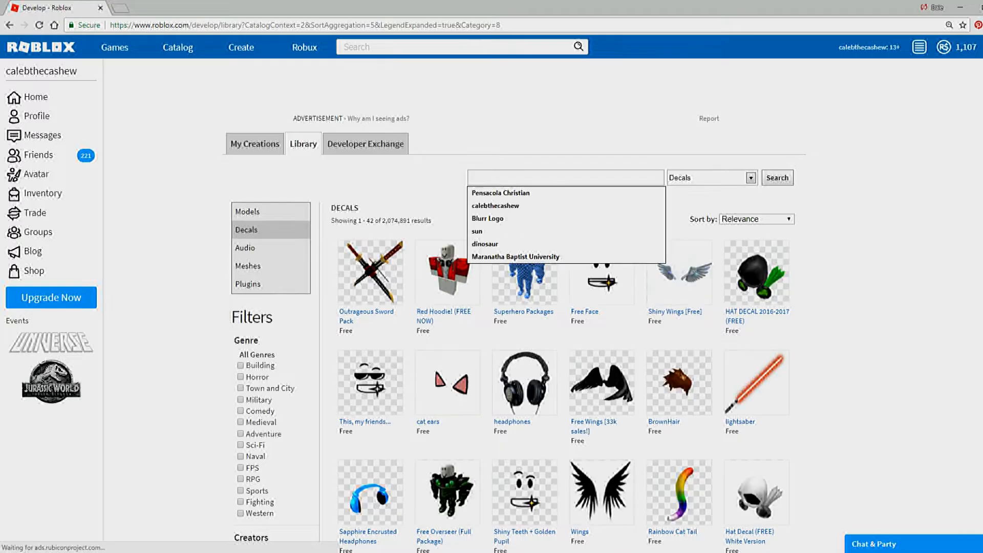
type("sc")
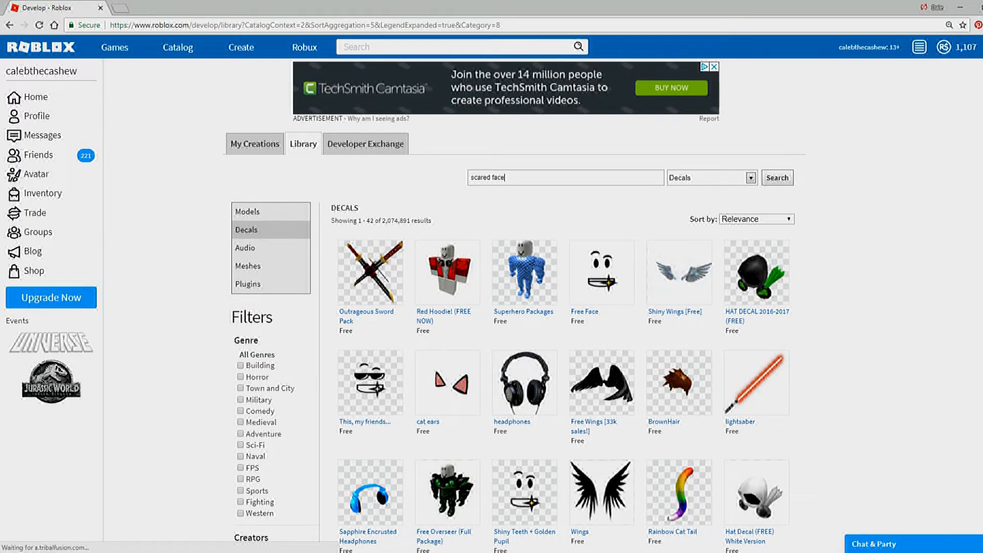
type("ared face")
key("Return")
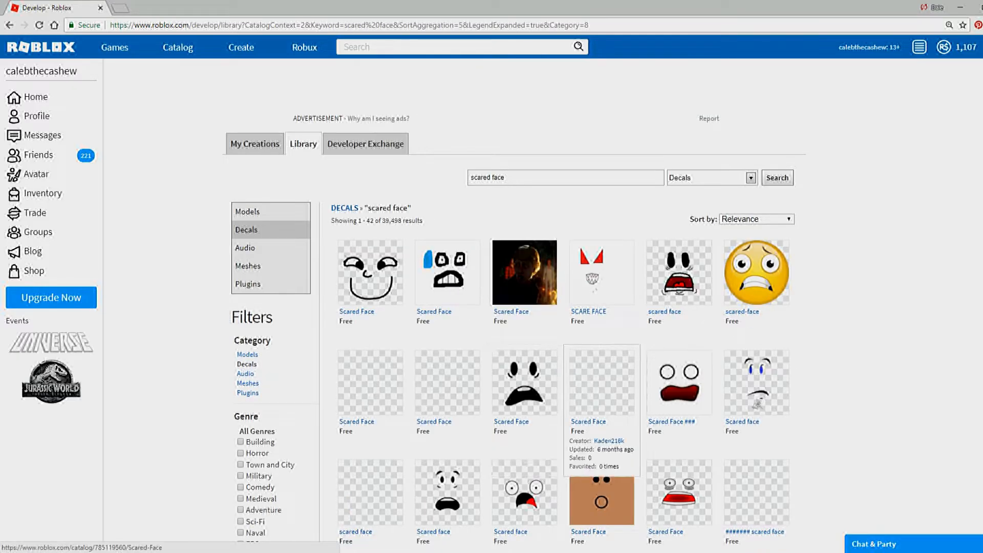
Step: Open the round-eyed scared face decal from the search results and copy the asset ID 244554463 from its web address
scroll(757, 384, "down", 2)
scroll(757, 359, "down", 5)
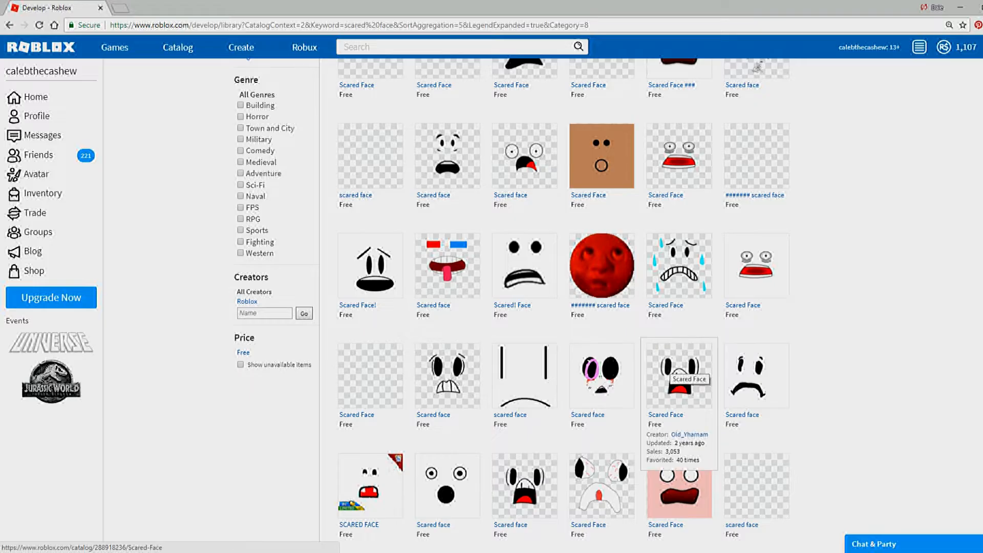
scroll(705, 389, "down", 3)
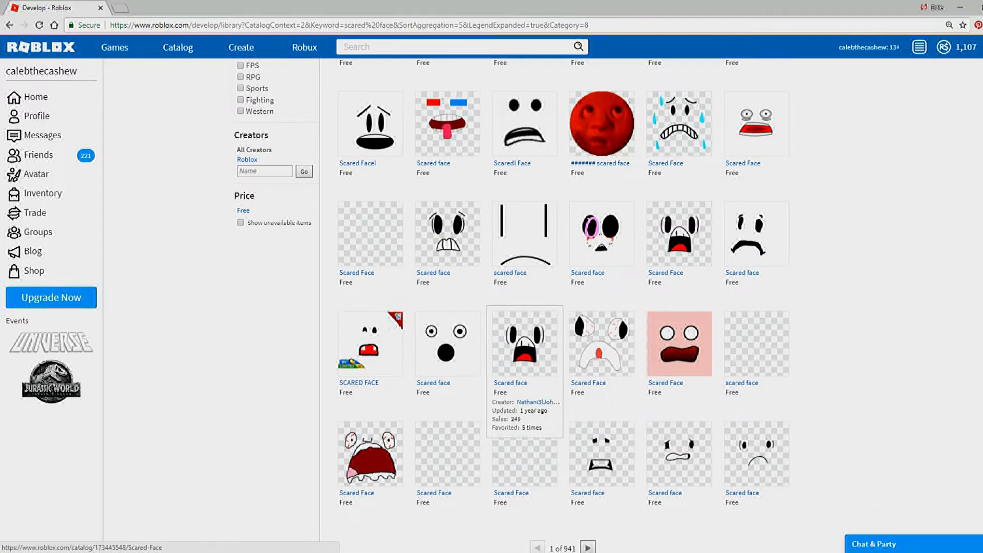
scroll(602, 358, "up", 1)
scroll(601, 369, "up", 1)
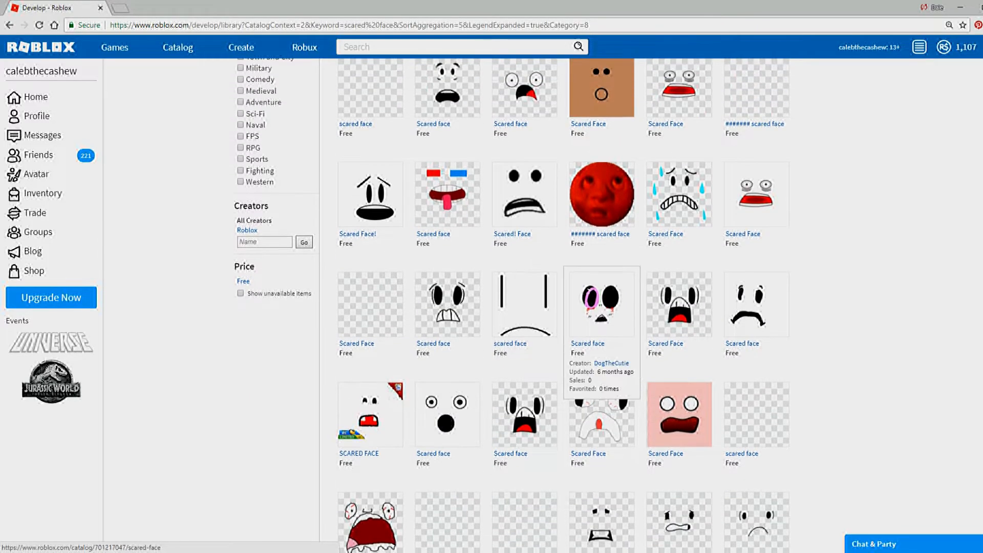
scroll(602, 369, "up", 2)
scroll(602, 307, "up", 1)
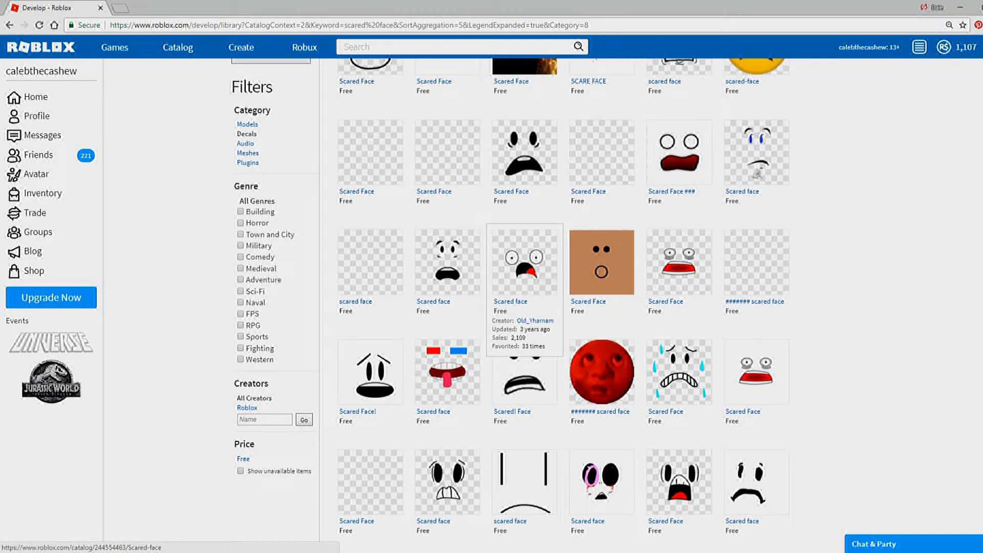
left_click(525, 261)
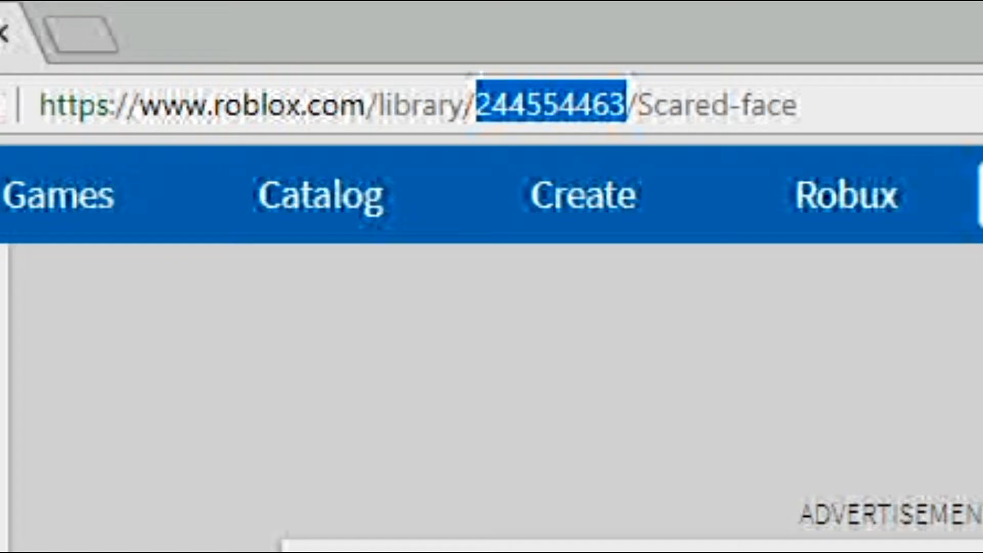
right_click(533, 98)
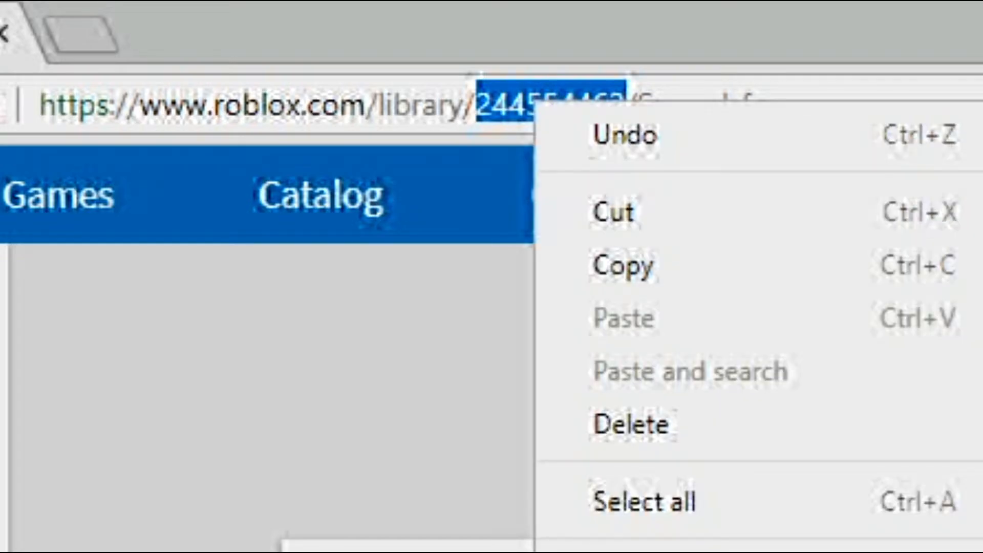
left_click(624, 266)
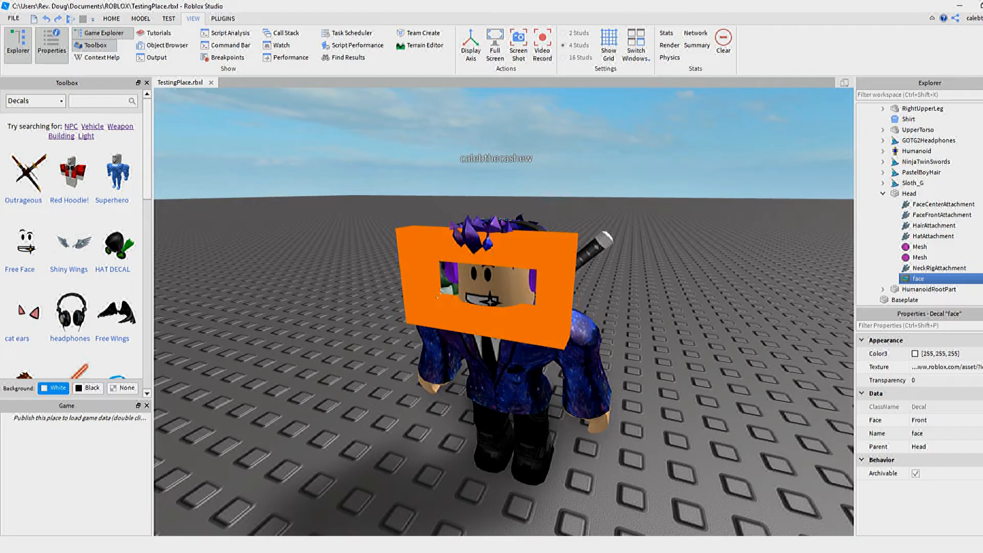
Step: Switch back to Roblox Studio and replace the ID in the face decal's Texture address with 244554463
left_click(947, 367)
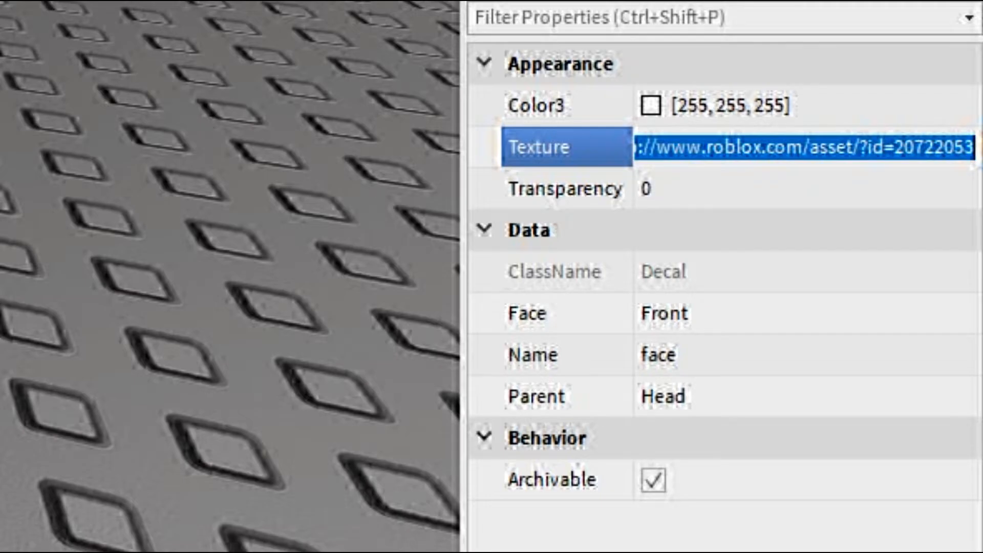
double_click(934, 148)
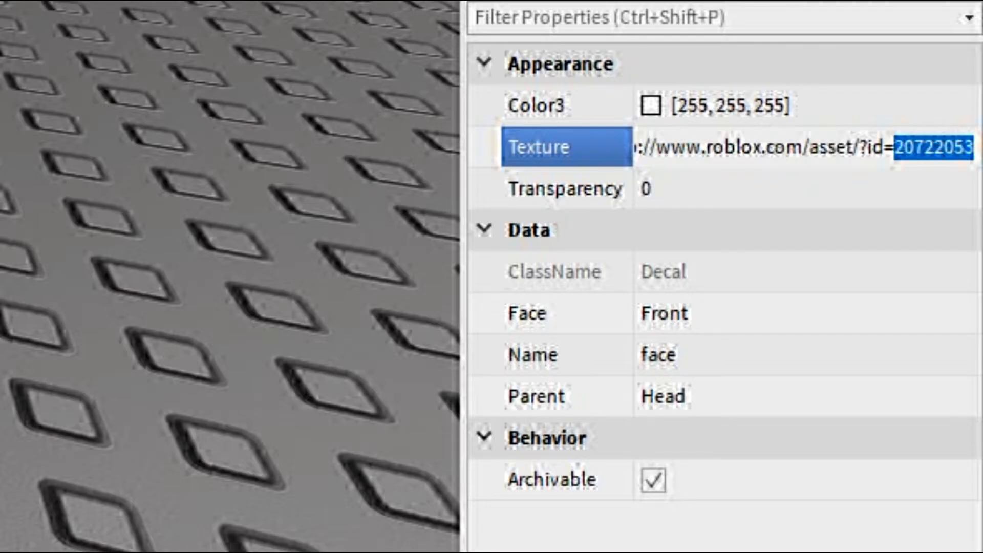
key("ctrl+v")
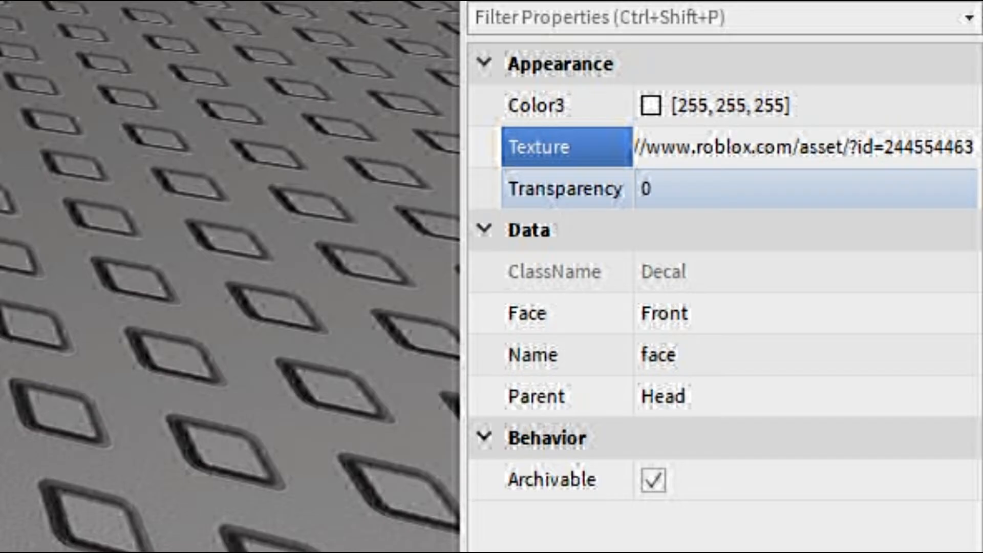
key("Return")
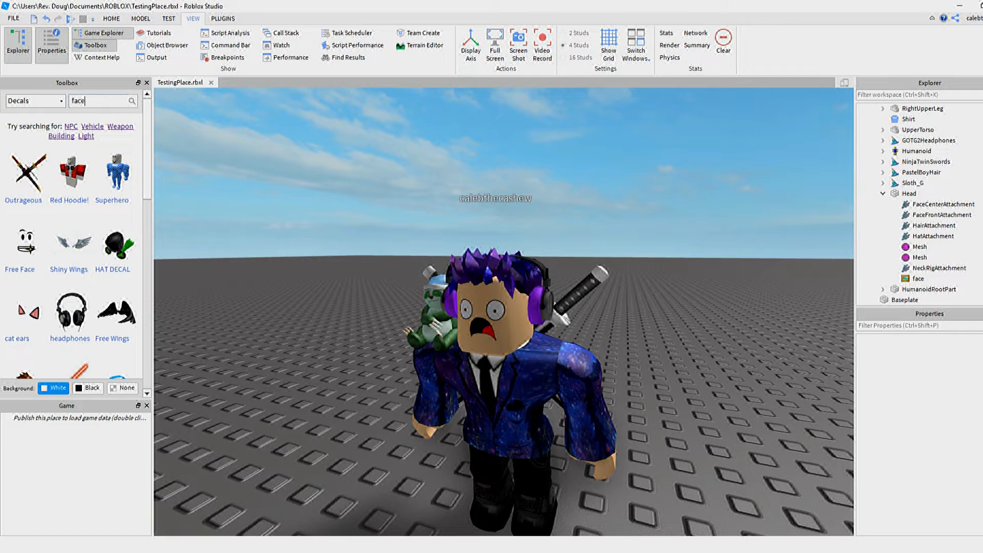
Step: Search the Toolbox decals for "face" and replace the head's face decal with "face of face"
key("Return")
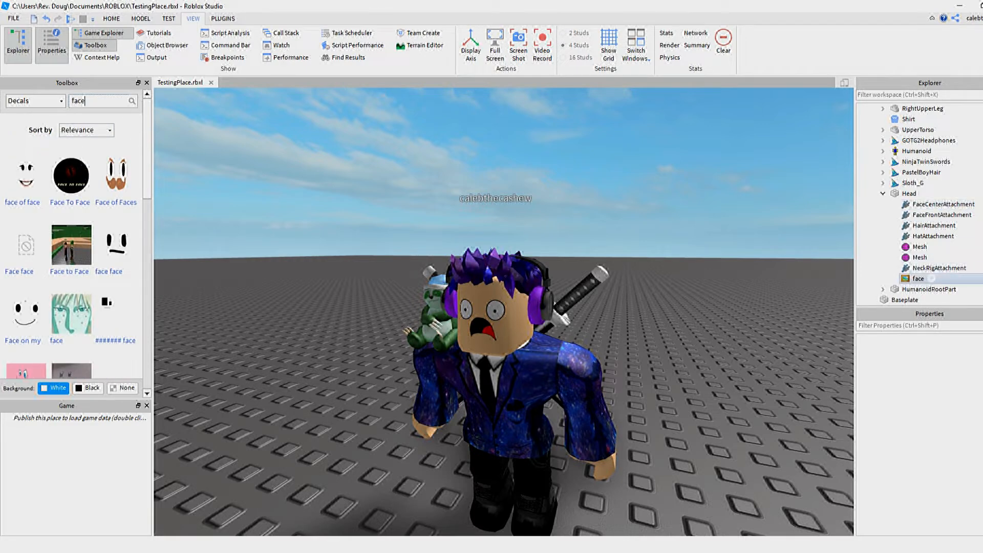
left_click(918, 278)
key("Delete")
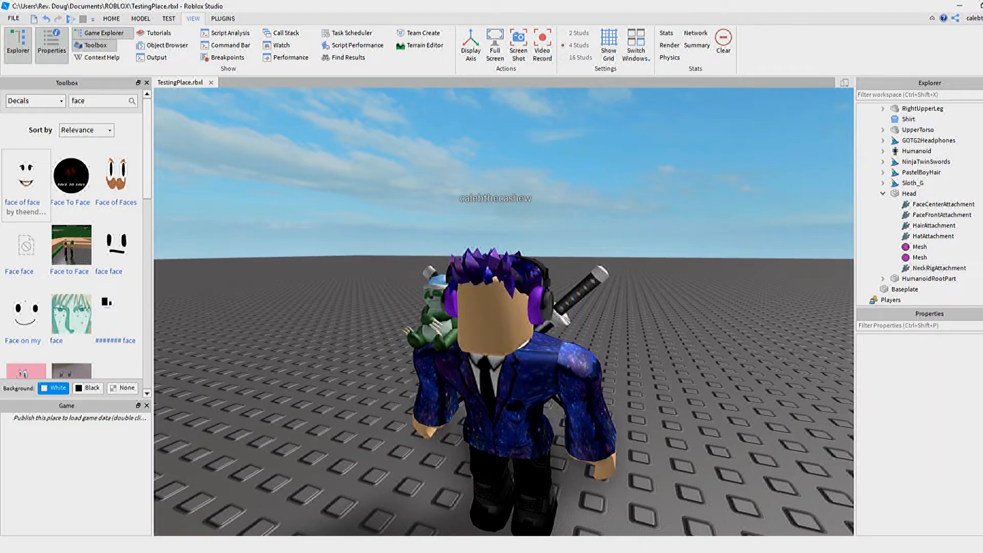
left_click_drag(27, 179, 484, 319)
key("Escape")
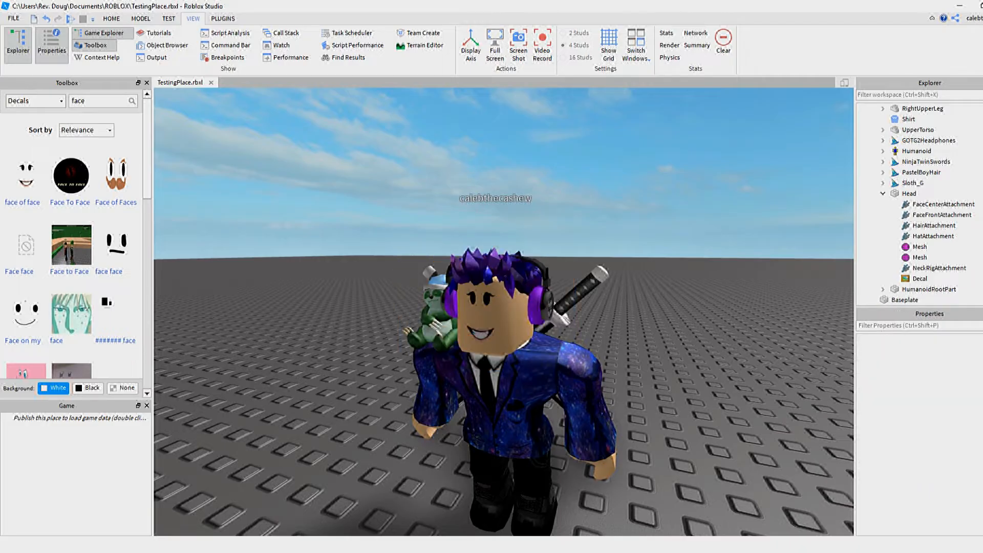
Step: Undo the decal swap to bring back the scared face, and clear the selection
key("ctrl+z")
left_click(499, 328)
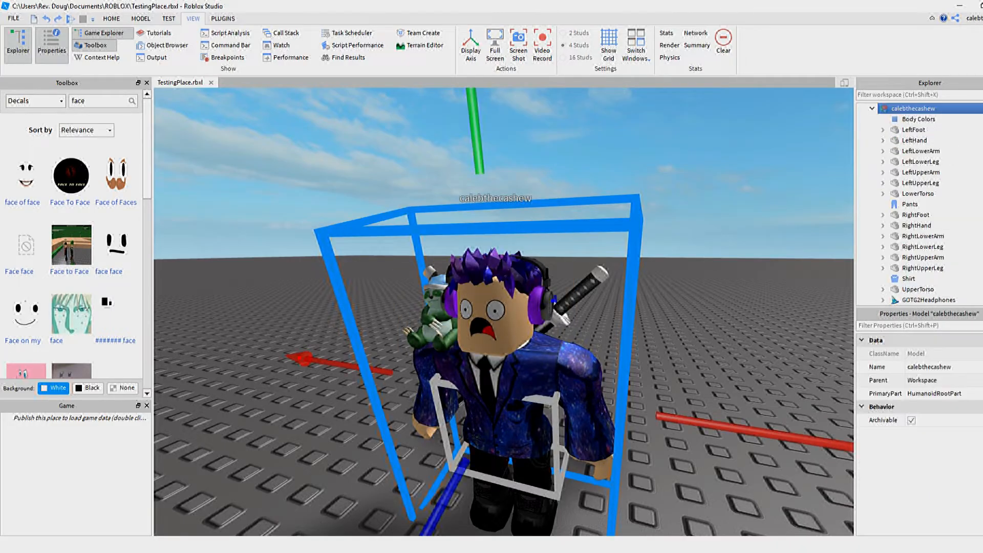
left_click(682, 318)
right_click_drag(681, 318, 651, 343)
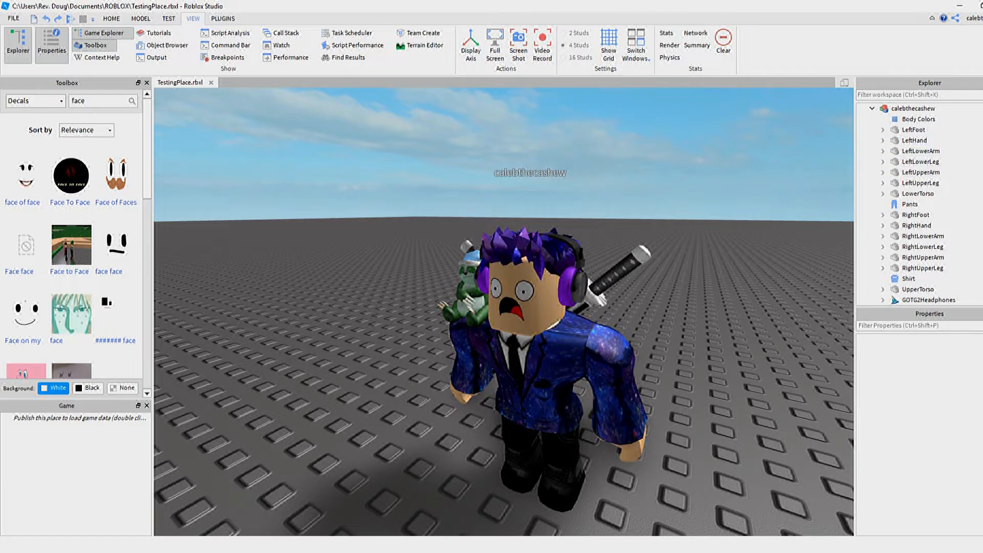
right_click_drag(615, 307, 661, 310)
scroll(504, 312, "up", 5)
scroll(504, 312, "down", 6)
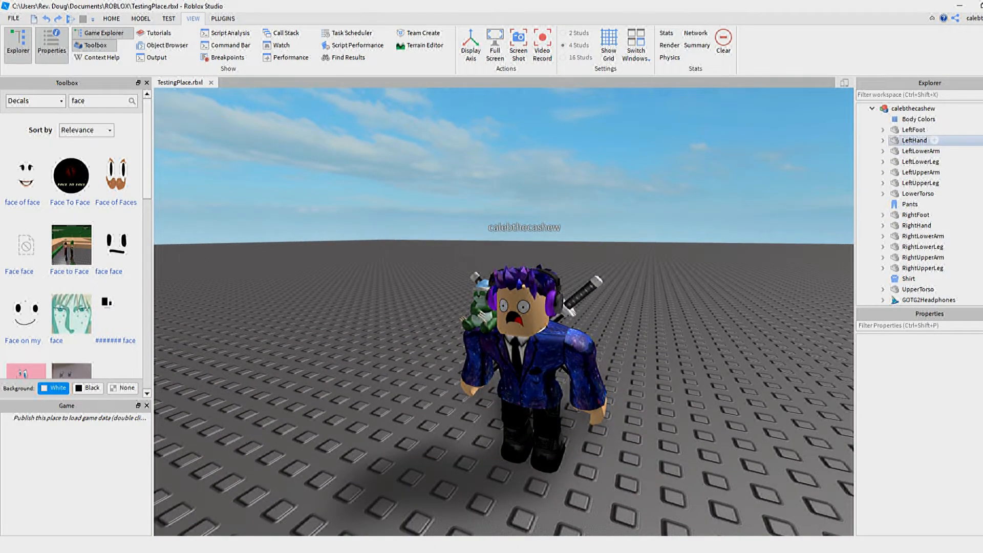
Step: Rotate LeftFoot, LeftLowerLeg and LeftUpperLeg together backward to an X orientation of about -55.59 degrees
left_click(914, 129)
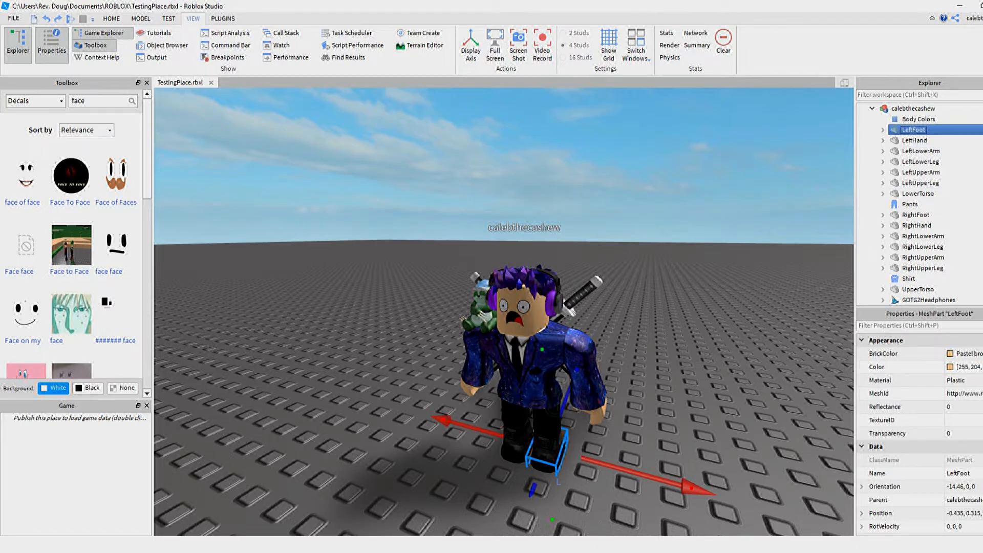
left_click(111, 18)
left_click(150, 41)
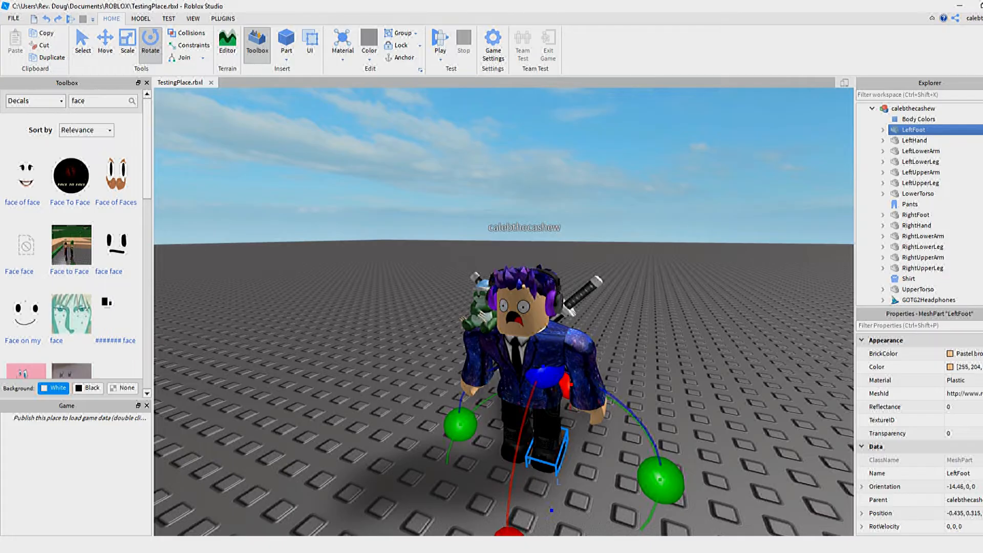
scroll(592, 183, "up", 10)
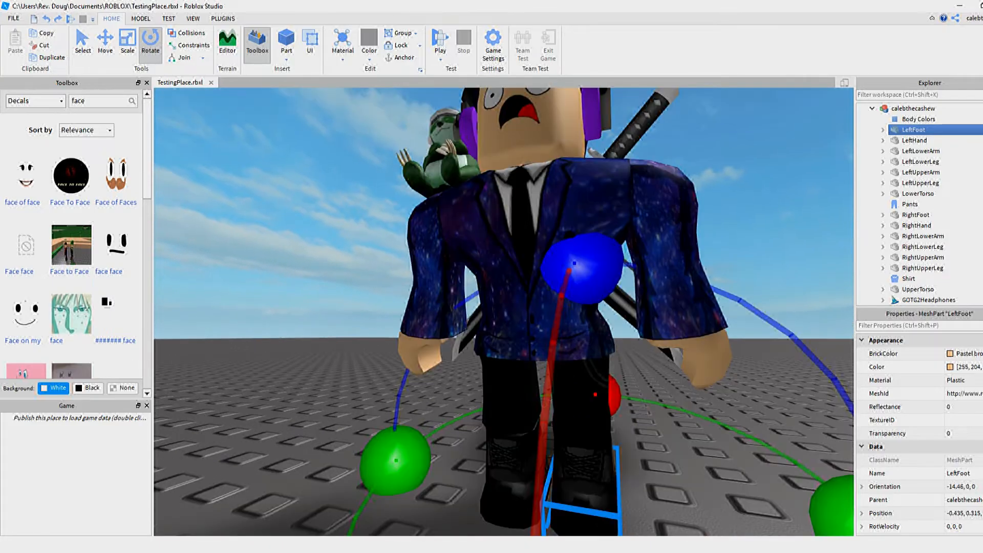
right_click(592, 183)
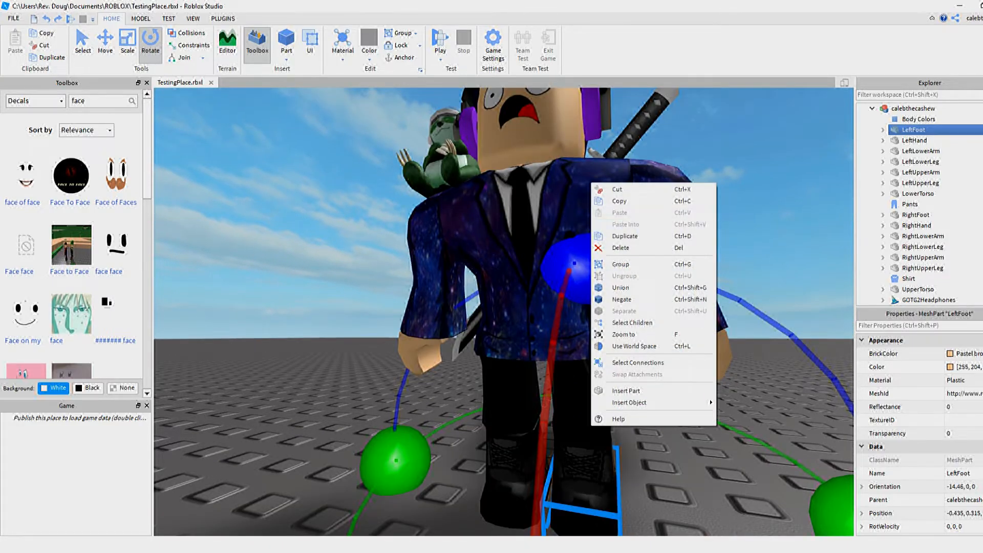
left_click(758, 228)
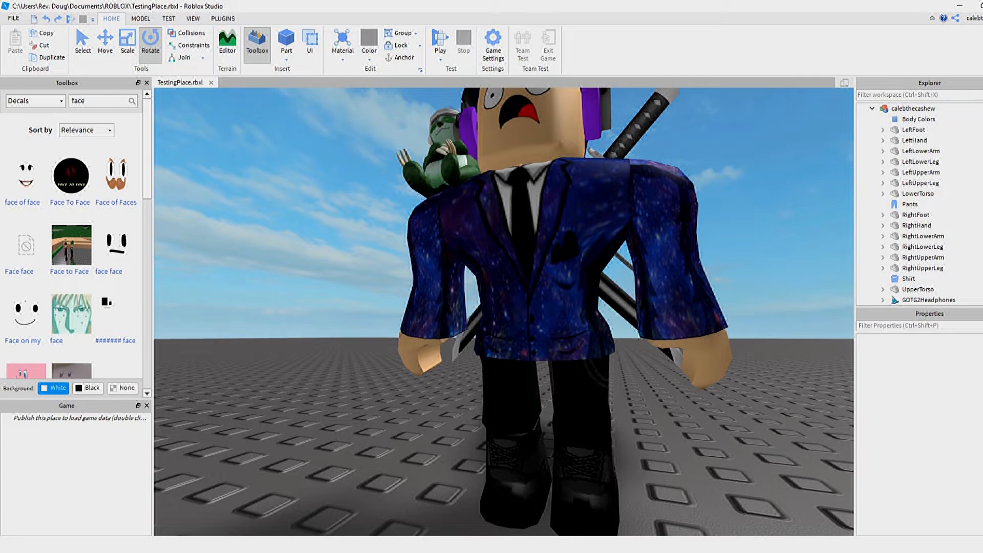
left_click(914, 130)
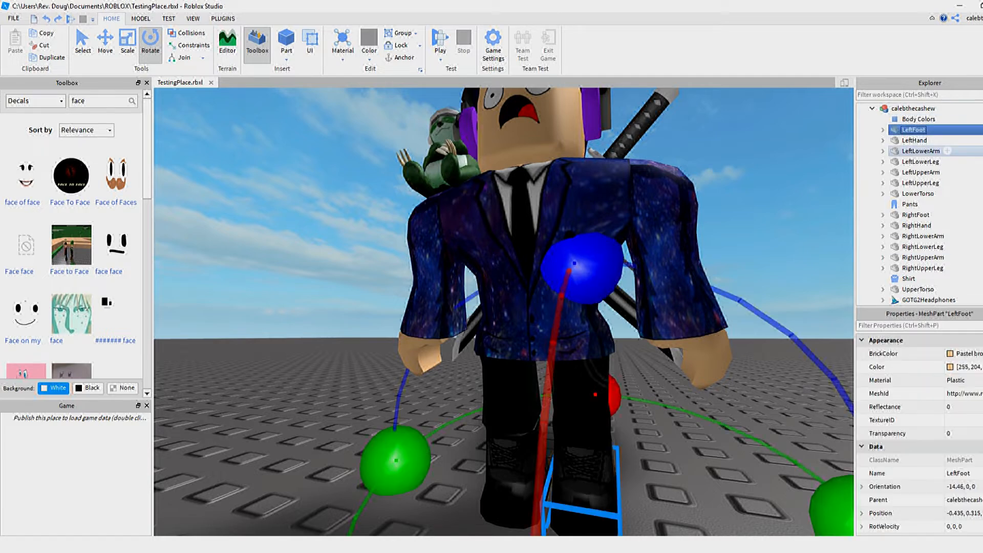
left_click(948, 161, "ctrl")
left_click(948, 183, "ctrl")
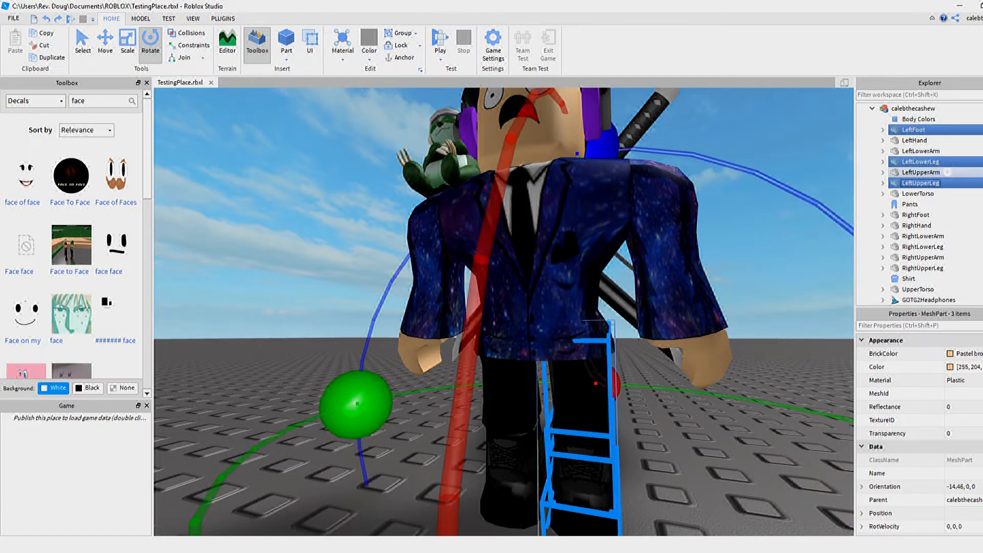
right_click_drag(666, 245, 604, 287)
scroll(604, 286, "down", 4)
left_click_drag(461, 420, 474, 494)
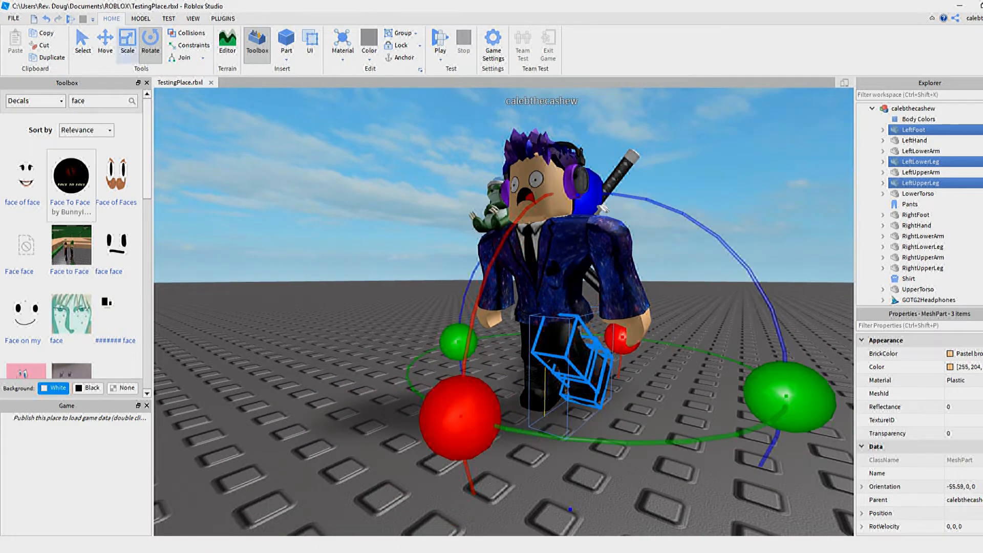
Step: Move the rotated left leg parts backward and slightly up so the upper leg joins the lower torso
left_click(106, 43)
right_click_drag(420, 308, 302, 282)
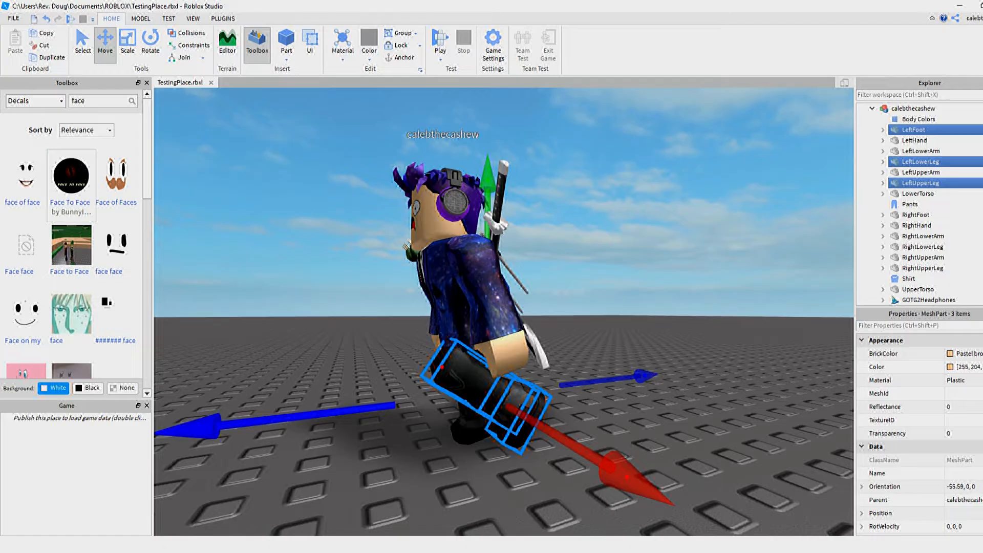
left_click_drag(203, 428, 246, 422)
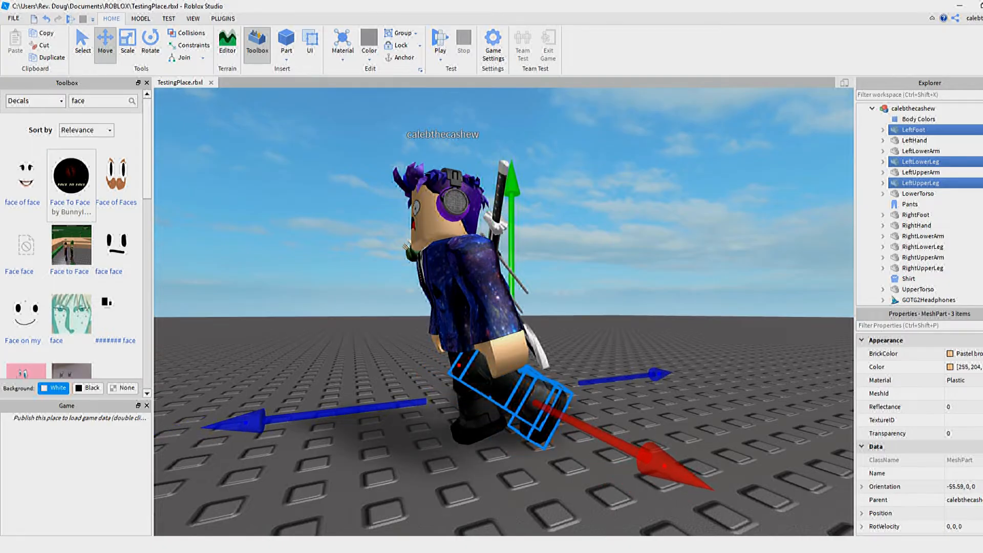
left_click_drag(512, 182, 512, 167)
left_click_drag(245, 400, 235, 402)
right_click_drag(256, 394, 302, 401)
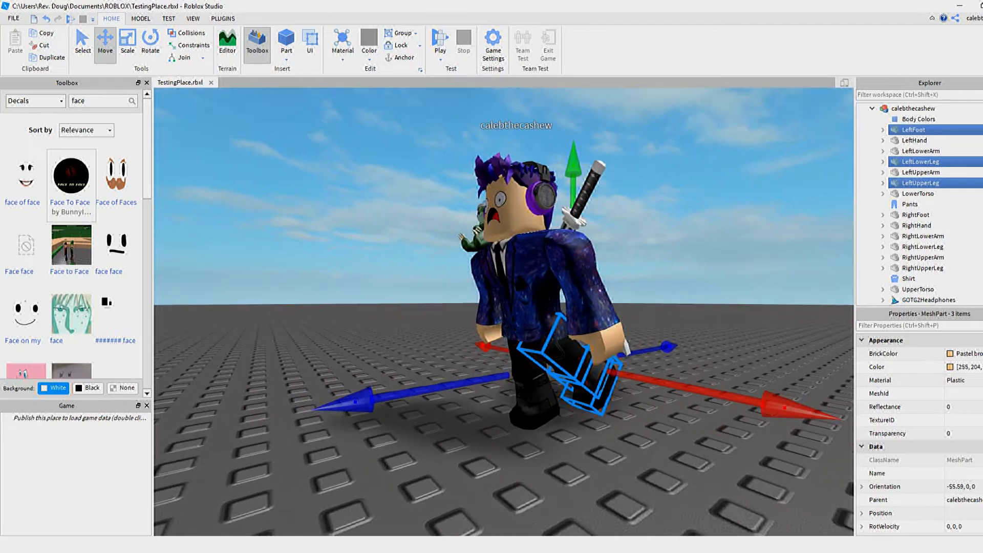
mouse_move(573, 163)
left_mouse_down()
mouse_move(574, 188)
mouse_move(574, 162)
left_mouse_up()
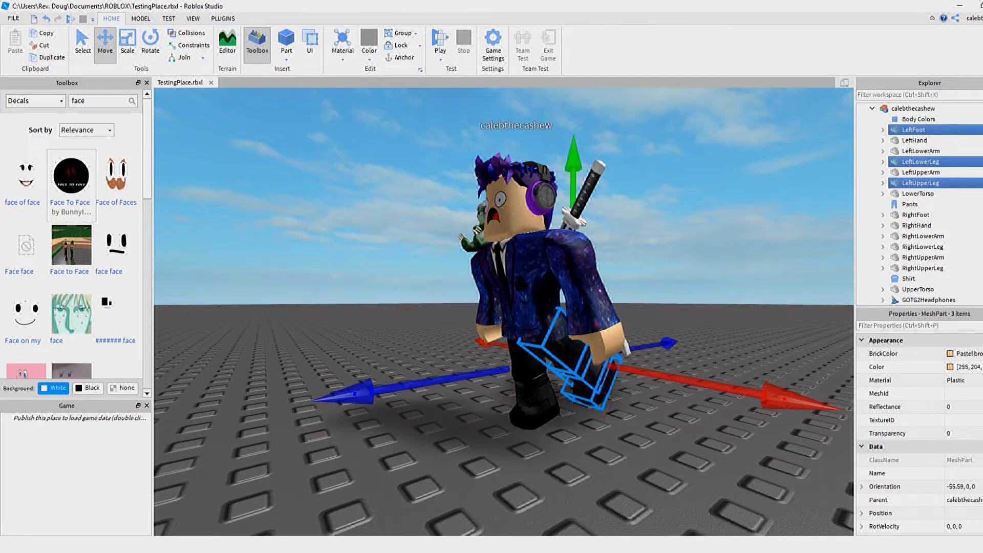
scroll(579, 333, "up", 3)
right_click_drag(579, 333, 597, 326)
left_click_drag(717, 416, 715, 415)
left_click_drag(542, 123, 542, 131)
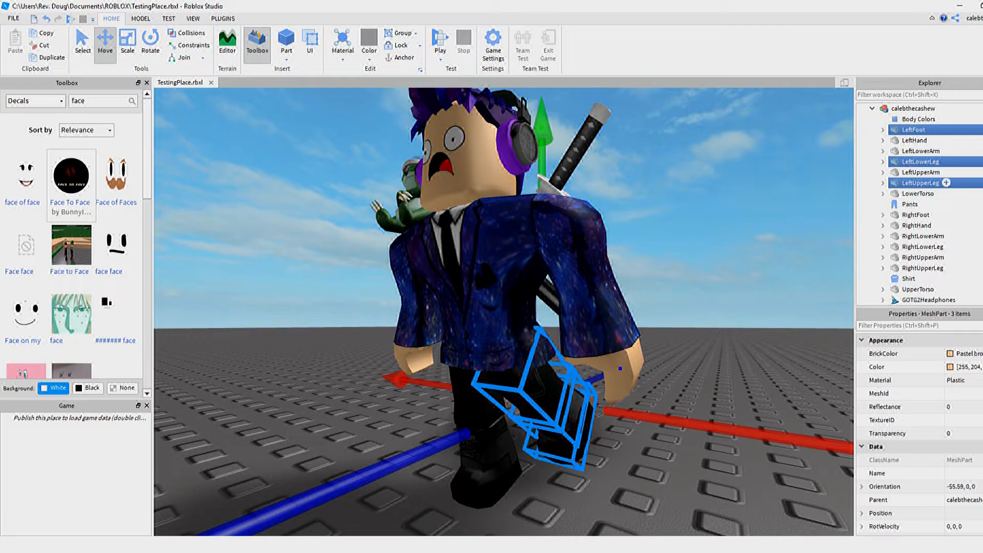
Step: Bend the left knee by rotating only LeftLowerLeg and LeftFoot backward to an X orientation of about -74.75 degrees
left_click(921, 183, "ctrl")
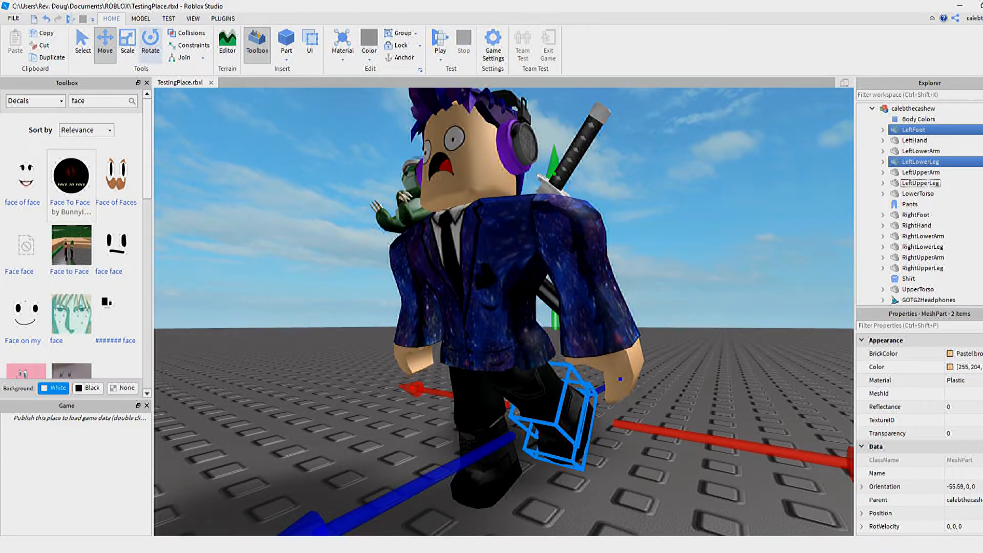
left_click(151, 43)
left_click_drag(420, 465, 401, 512)
scroll(410, 492, "down", 3)
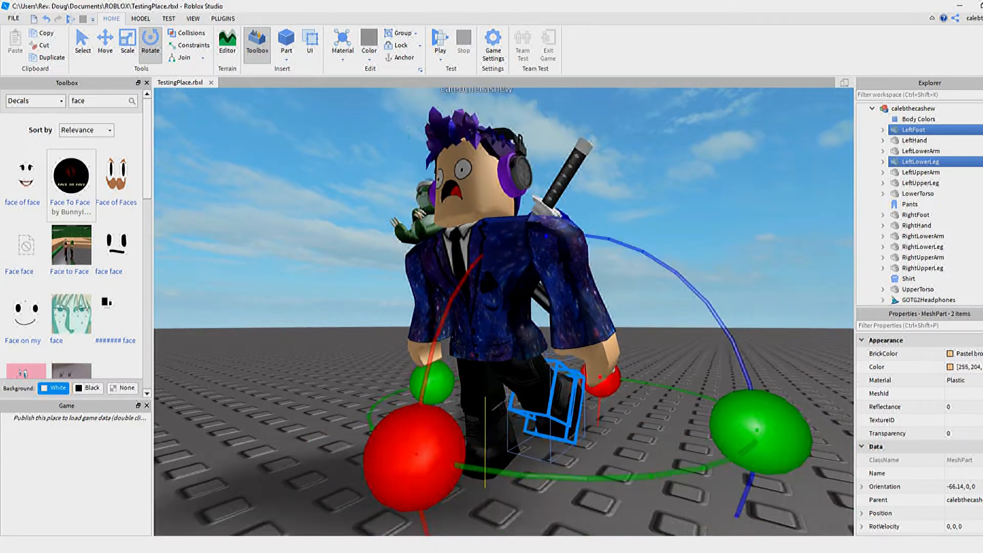
left_click_drag(450, 398, 453, 425)
key("f")
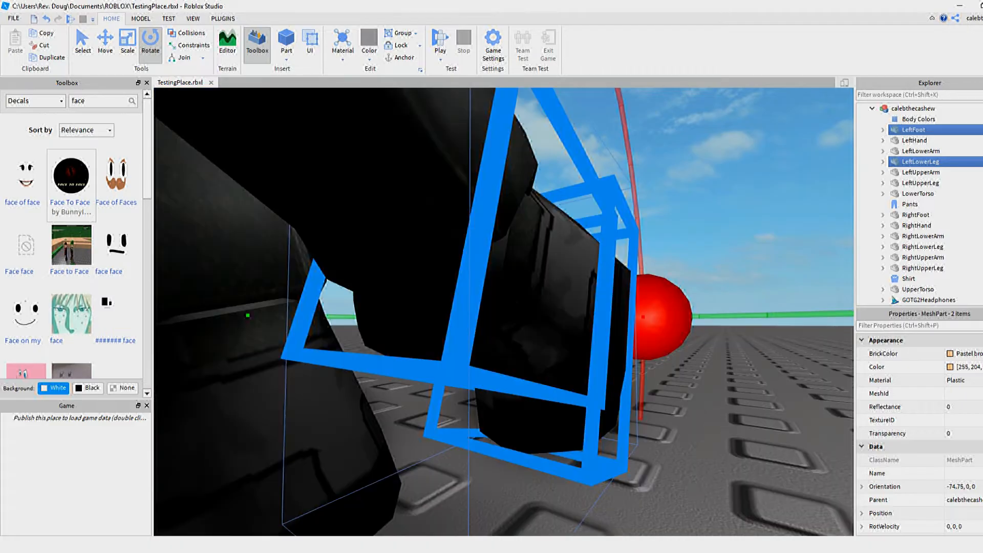
left_click(106, 45)
right_click_drag(450, 277, 348, 328)
scroll(461, 307, "down", 3)
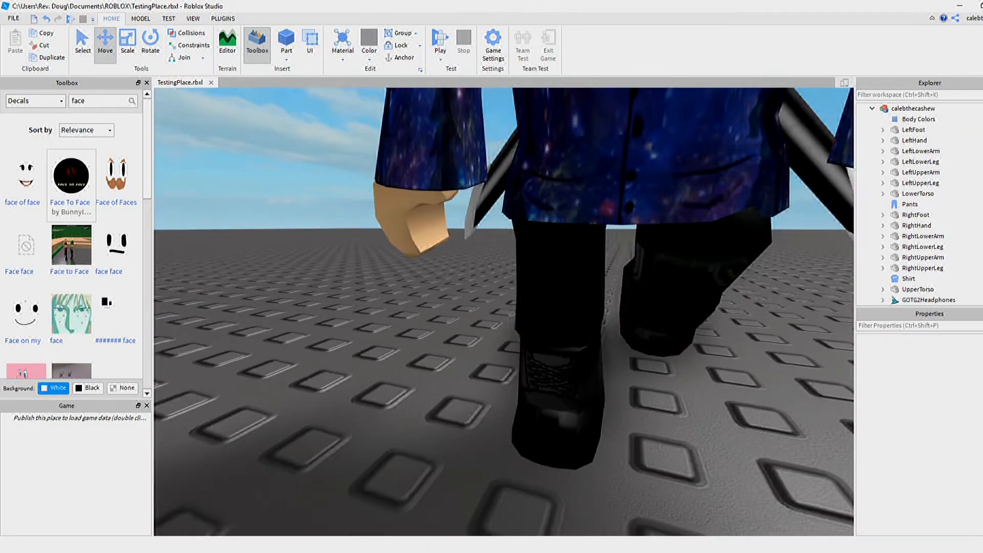
key("s")
key("d")
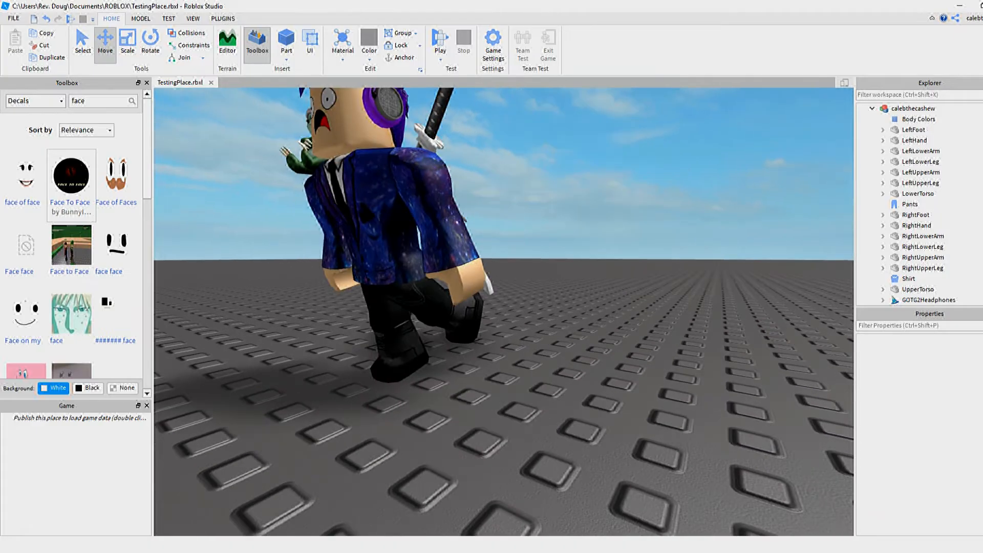
Step: Rotate RightUpperLeg, RightLowerLeg and RightFoot together so the right leg swings forward
key("s")
key("a")
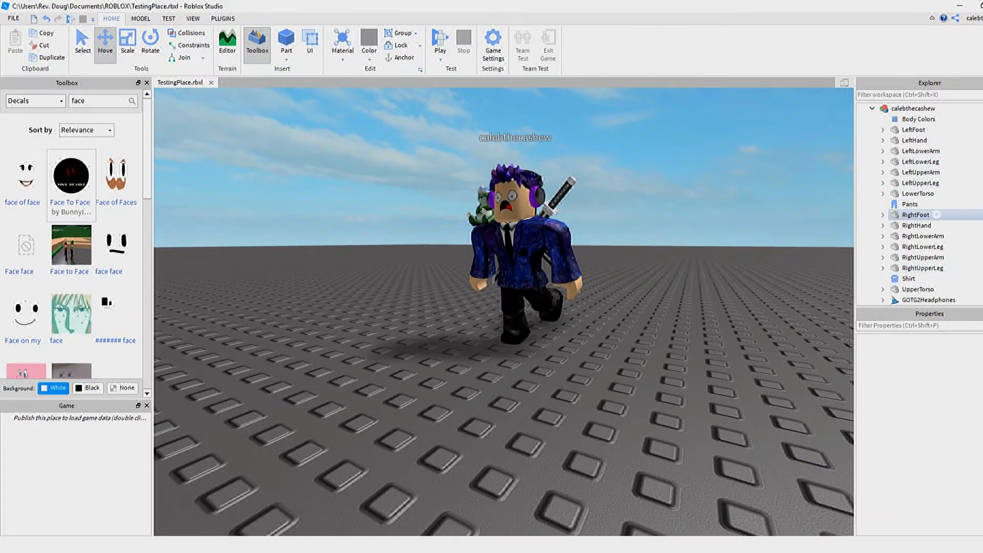
left_click(922, 236)
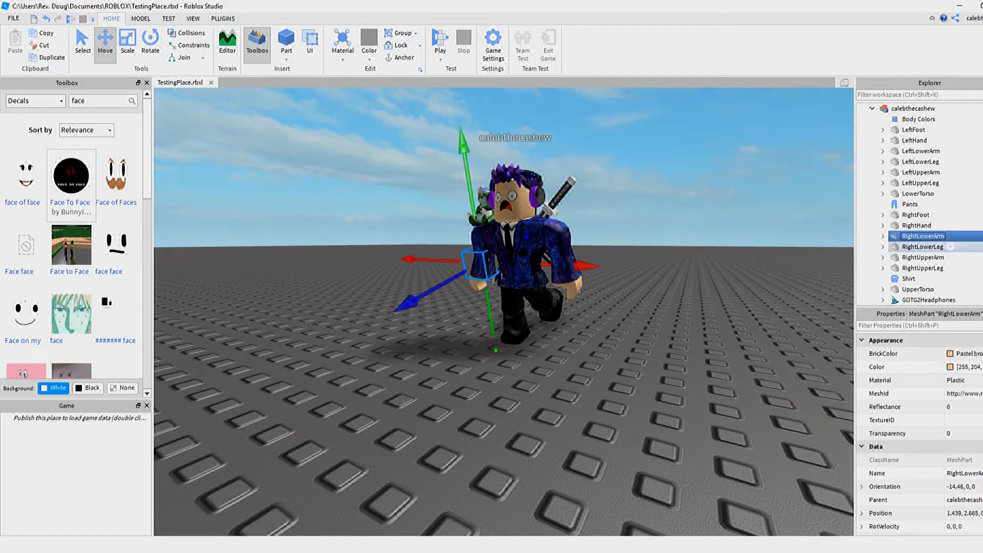
left_click(922, 268)
left_click(922, 246, "ctrl")
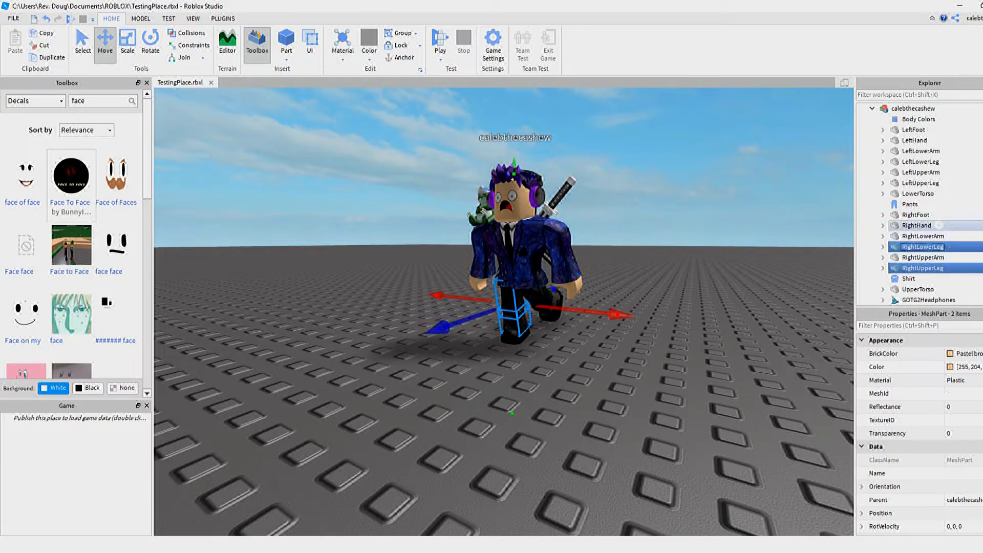
left_click(916, 214, "ctrl")
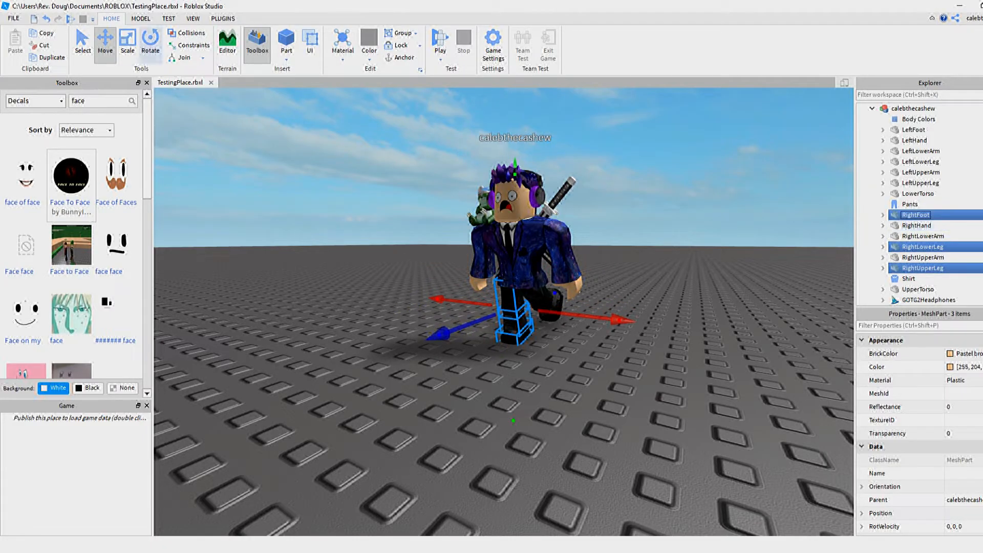
left_click(151, 43)
left_click_drag(447, 331, 447, 332)
left_click_drag(470, 230, 482, 201)
Step: Move the rotated right leg parts forward and slightly up so the upper leg joins the lower torso, and clear the selection
key("ctrl+2")
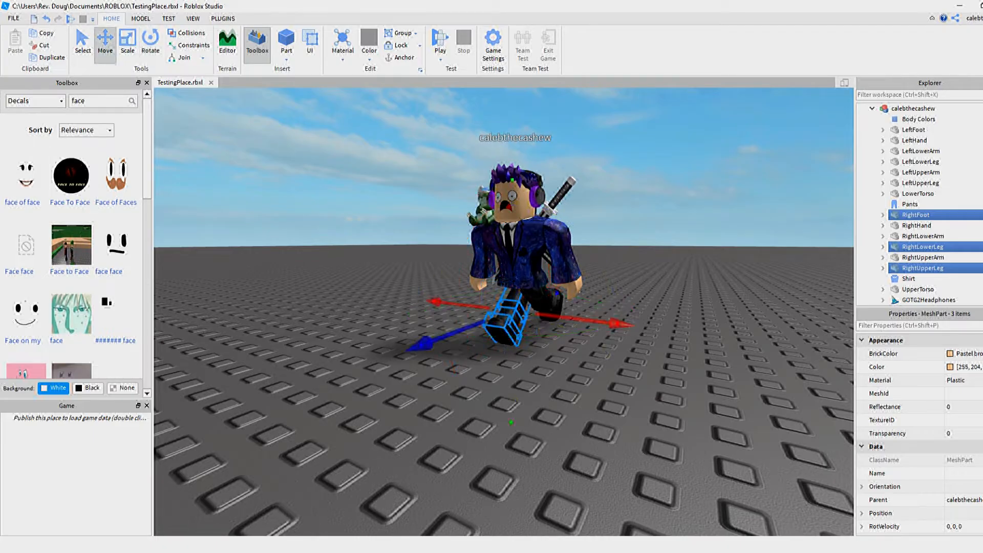
right_click_drag(504, 311, 625, 317)
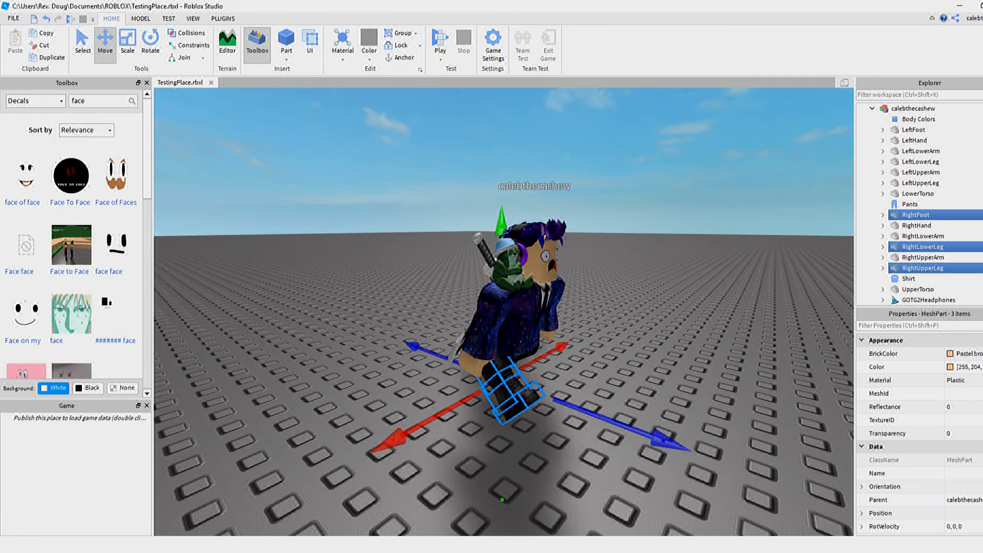
left_click_drag(666, 441, 719, 461)
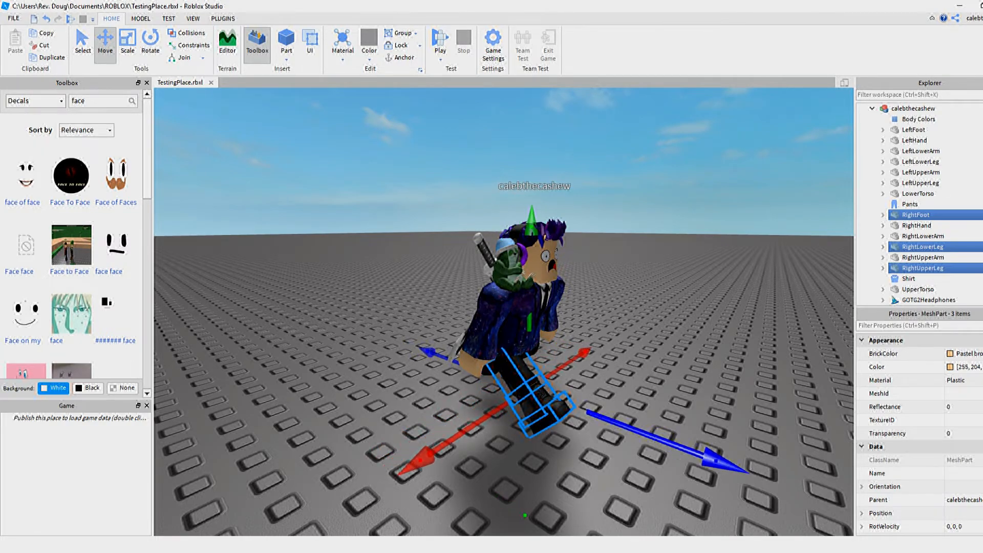
right_click_drag(720, 462, 507, 441)
mouse_move(500, 139)
left_mouse_down()
mouse_move(500, 114)
mouse_move(500, 126)
left_mouse_up()
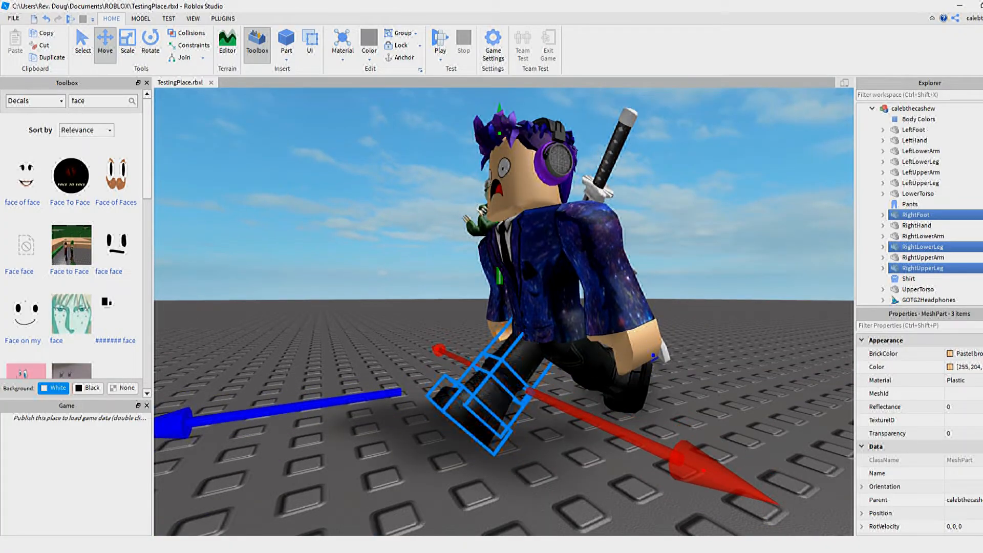
mouse_move(691, 461)
left_mouse_down()
mouse_move(707, 468)
mouse_move(693, 462)
left_mouse_up()
right_click_drag(692, 461, 743, 474)
scroll(742, 474, "down", 3)
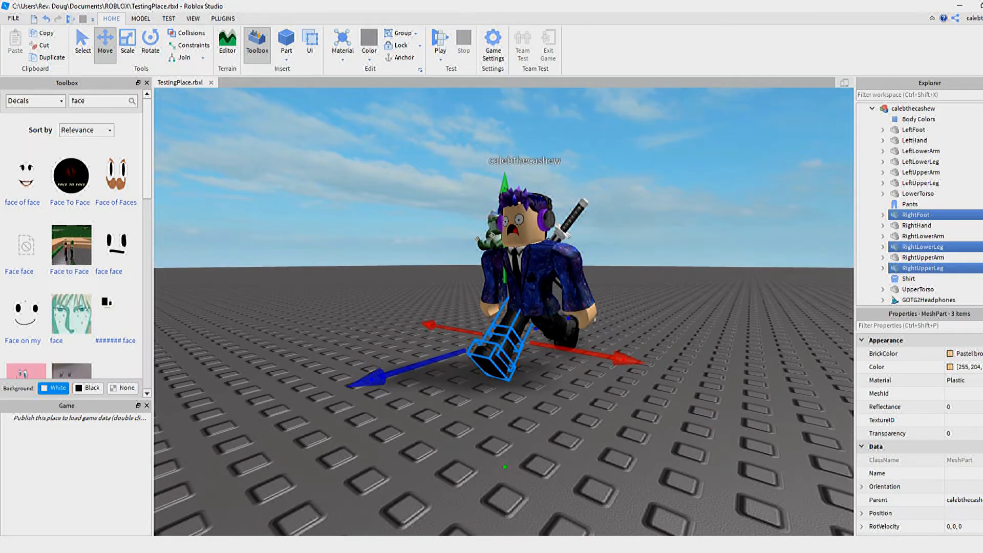
left_click_drag(367, 382, 372, 381)
left_click(368, 333)
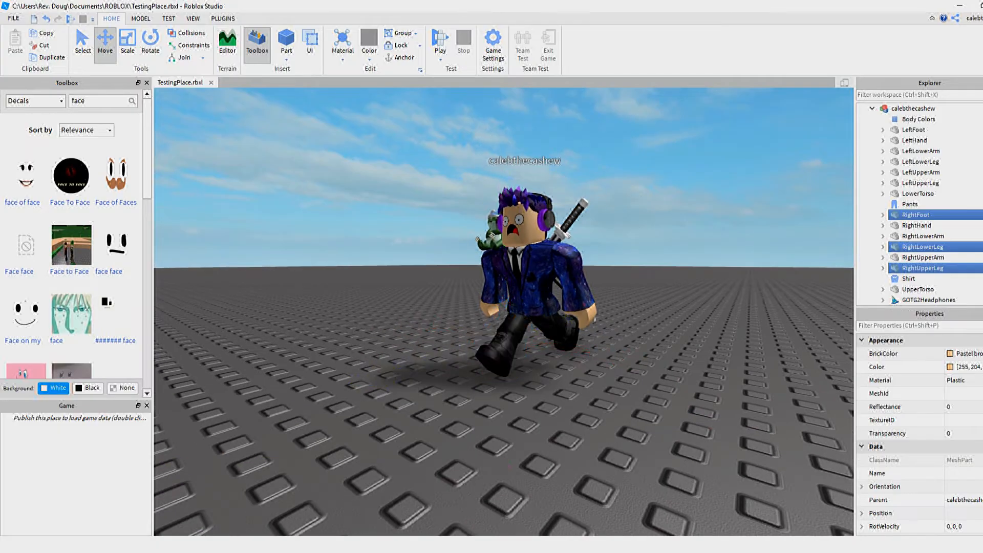
Step: Rotate LeftLowerArm, LeftUpperArm and LeftHand together backward to an X orientation of about -51.31 degrees
right_click_drag(369, 333, 349, 338)
scroll(392, 308, "up", 2)
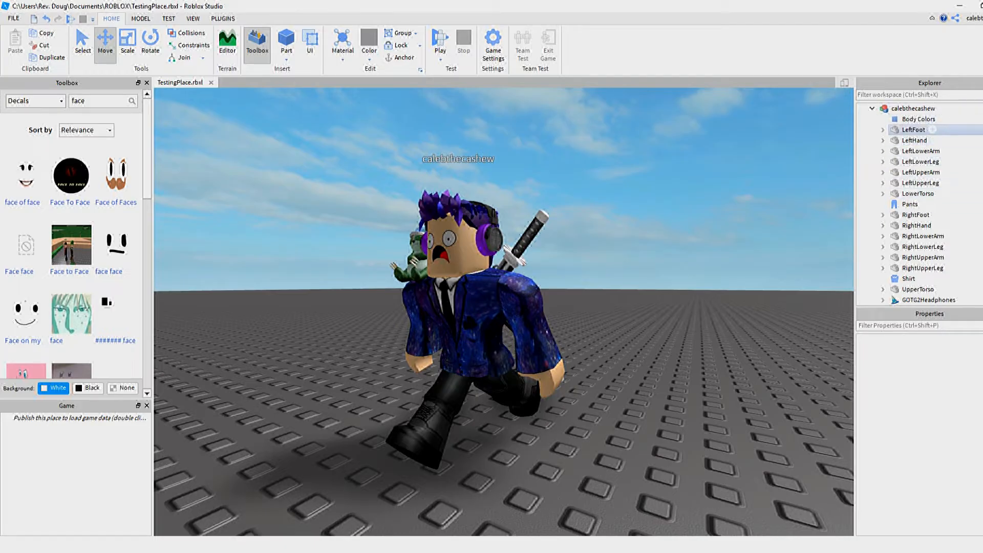
left_click(921, 151)
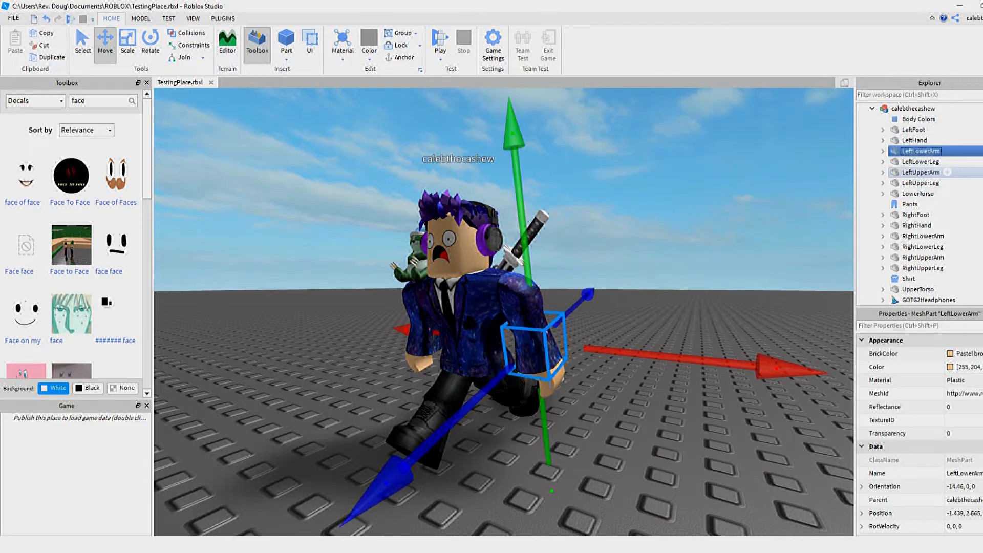
left_click(921, 172, "ctrl")
left_click(915, 140, "ctrl")
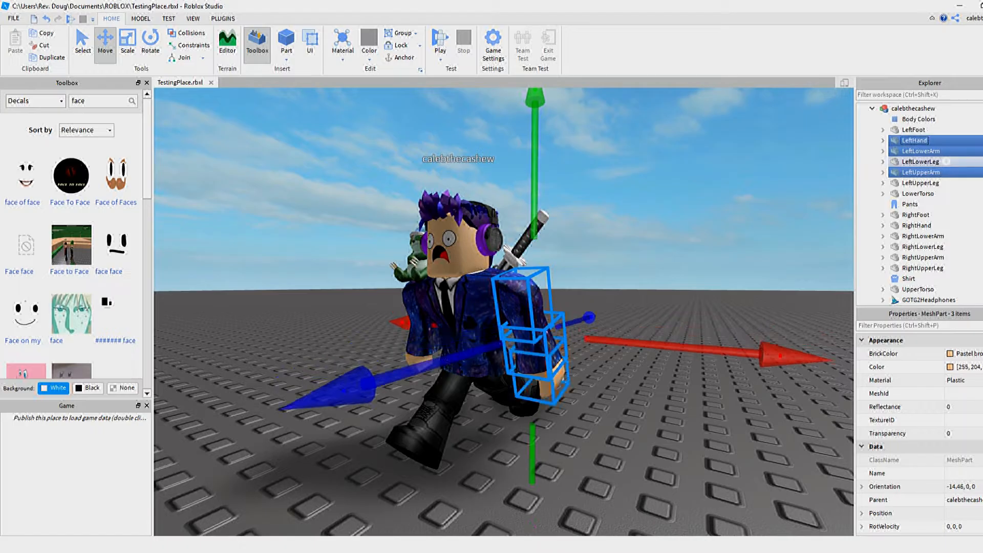
left_click(150, 44)
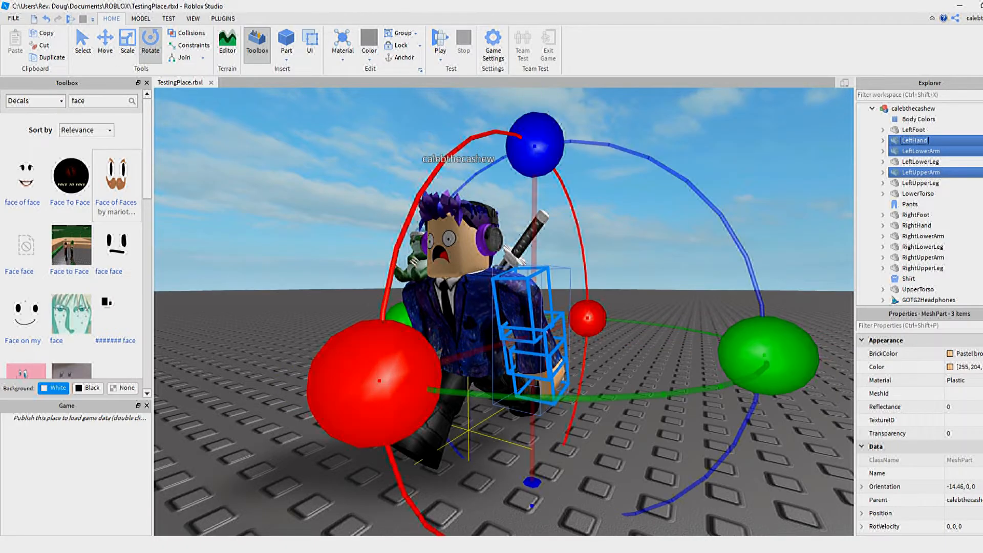
left_click_drag(373, 382, 380, 419)
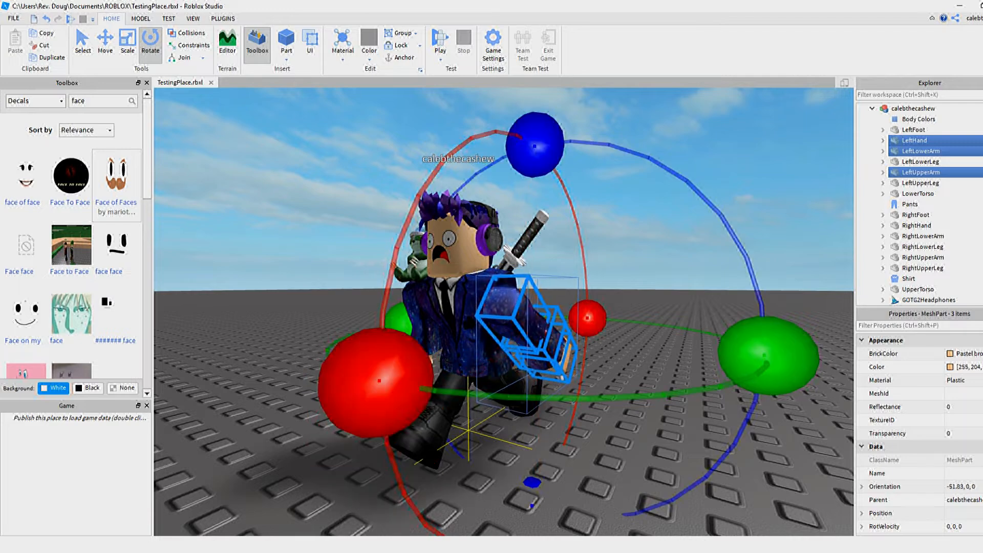
Step: Move the rotated left arm parts backward and up so the upper arm meets the shoulder
left_click(105, 44)
right_click_drag(563, 256, 450, 277)
left_click_drag(640, 302, 661, 300)
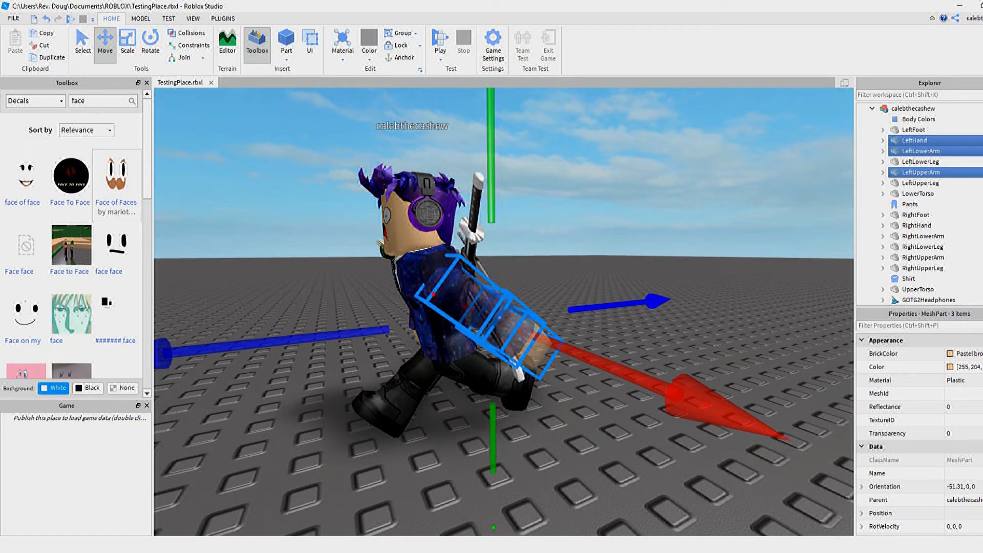
left_click_drag(491, 169, 491, 145)
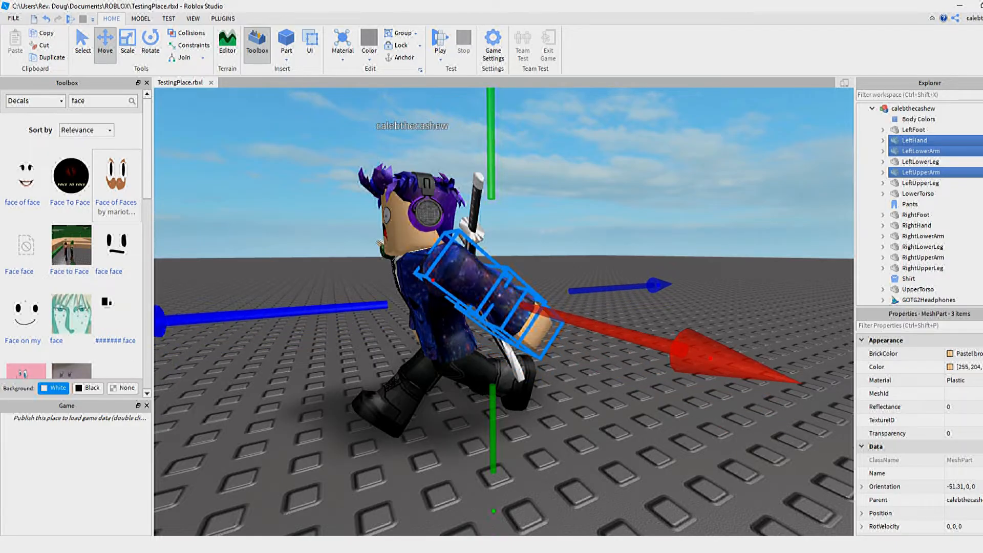
left_click_drag(317, 311, 312, 311)
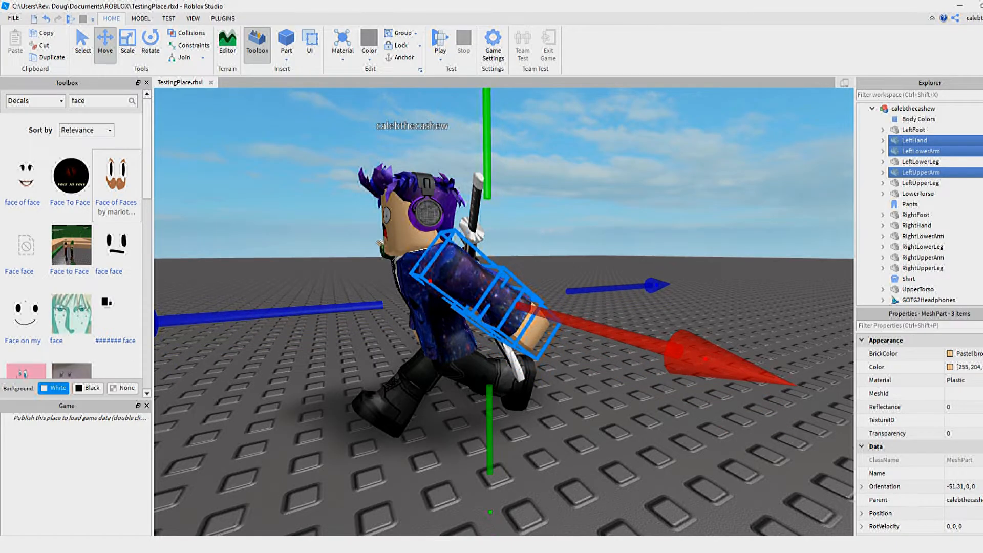
Step: Bend the left elbow by rotating LeftHand and LeftLowerArm to an X orientation of about -20.99 degrees, and shift them down and forward to the upper arm
left_click(922, 172, "ctrl")
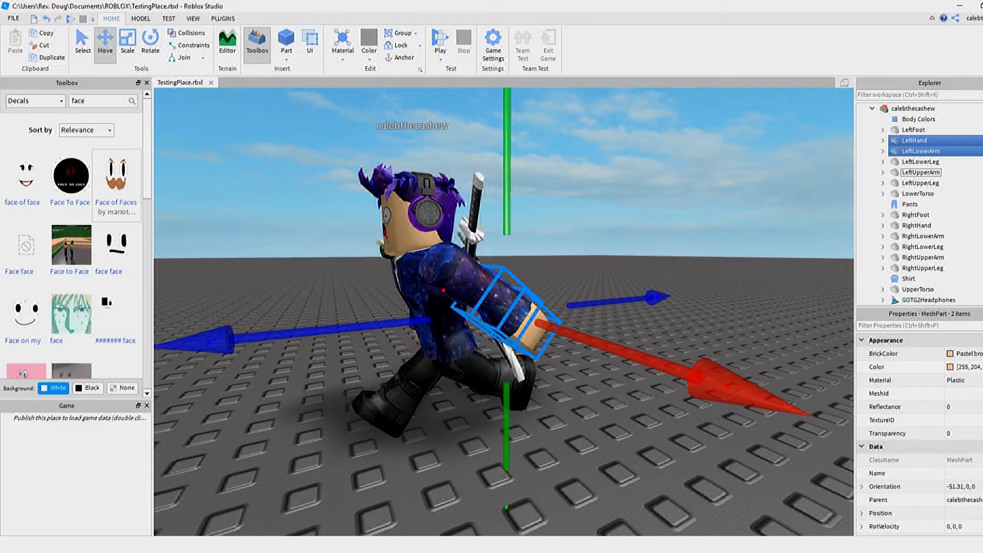
left_click(150, 45)
left_click_drag(289, 334, 321, 221)
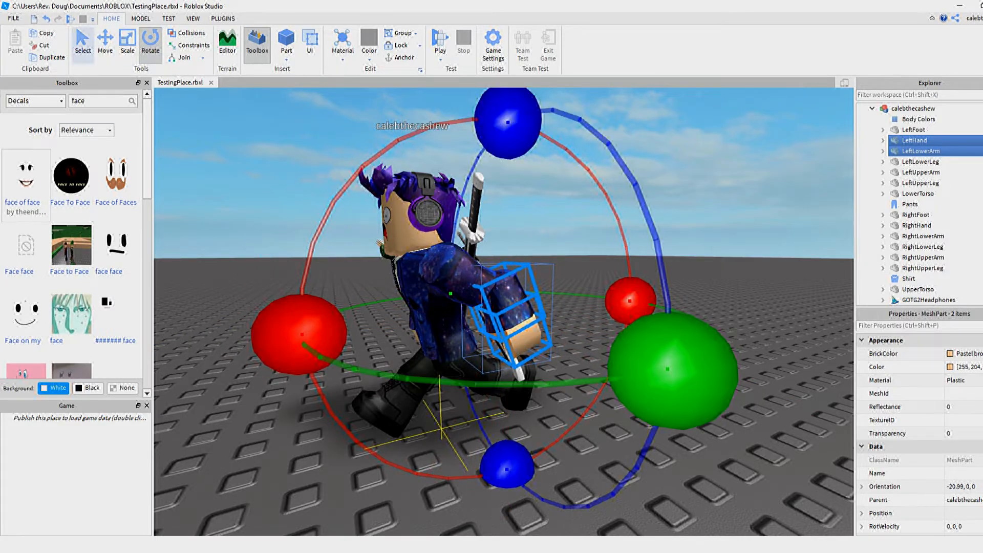
left_click(105, 45)
left_click_drag(507, 205, 507, 219)
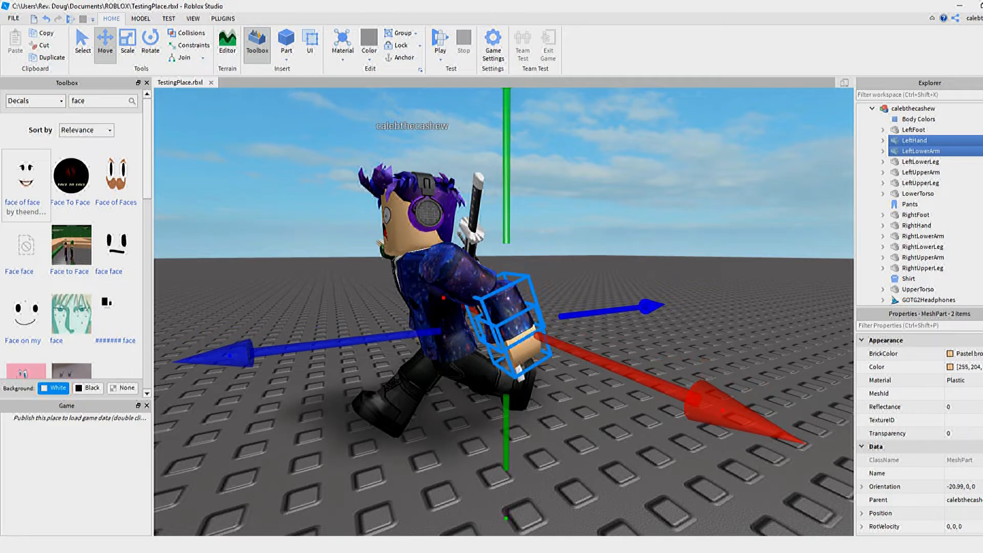
left_click_drag(652, 307, 645, 307)
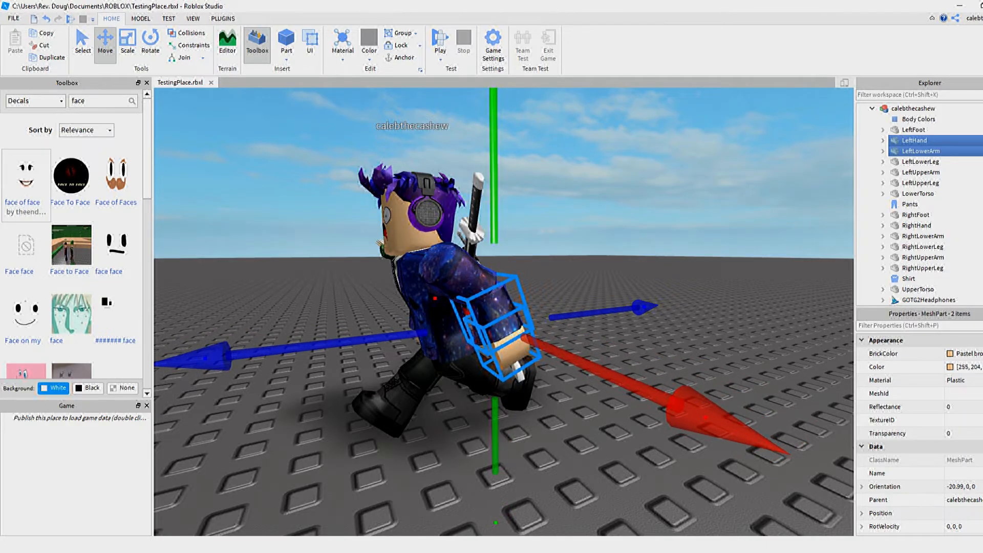
Step: Lower the whole left arm slightly, including LeftUpperArm, and clear the selection
key("a")
right_click_drag(589, 297, 676, 298)
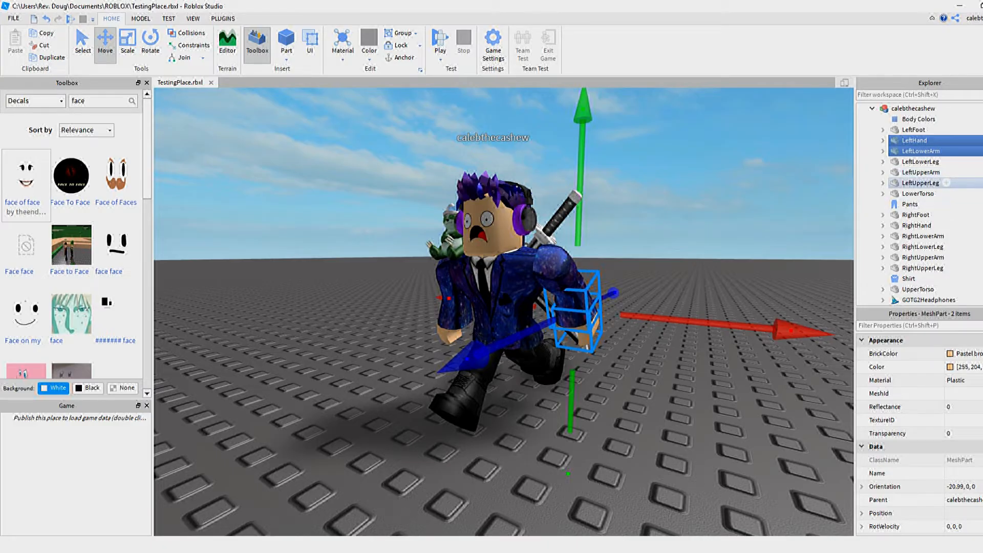
left_click(921, 172, "ctrl")
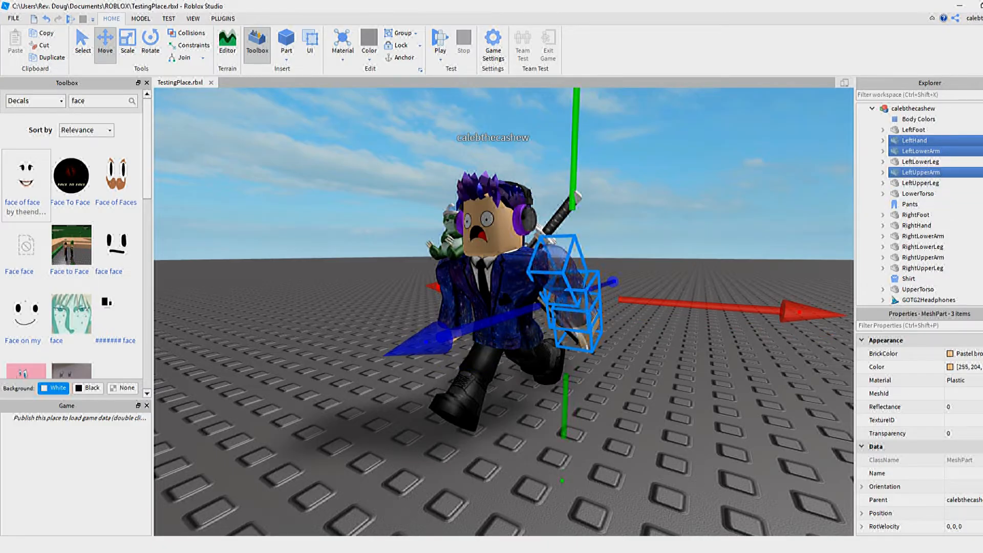
left_click_drag(574, 154, 575, 158)
left_click(665, 174)
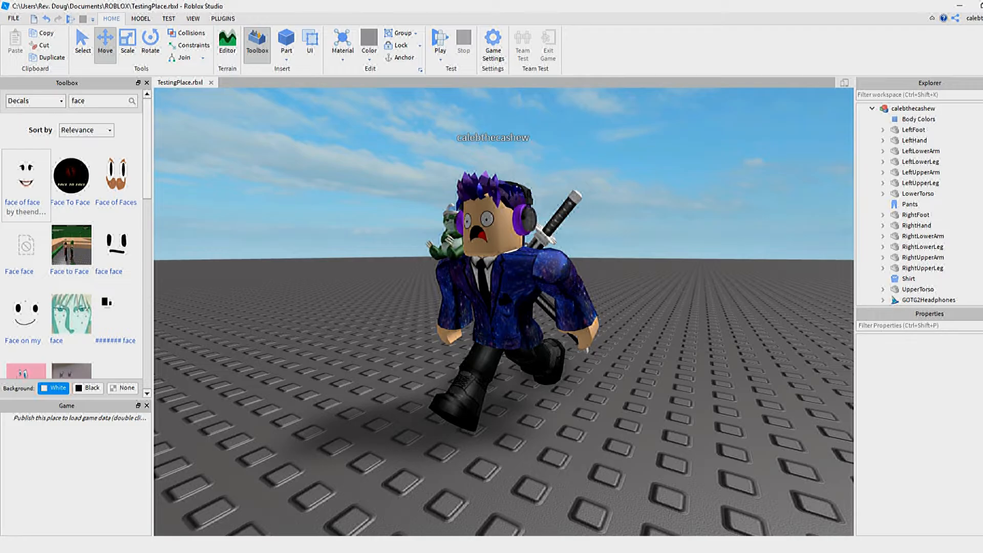
Step: Rotate RightLowerArm, RightUpperArm and RightHand together forward to an X orientation of about 46.25 degrees
scroll(917, 225, "down", 2)
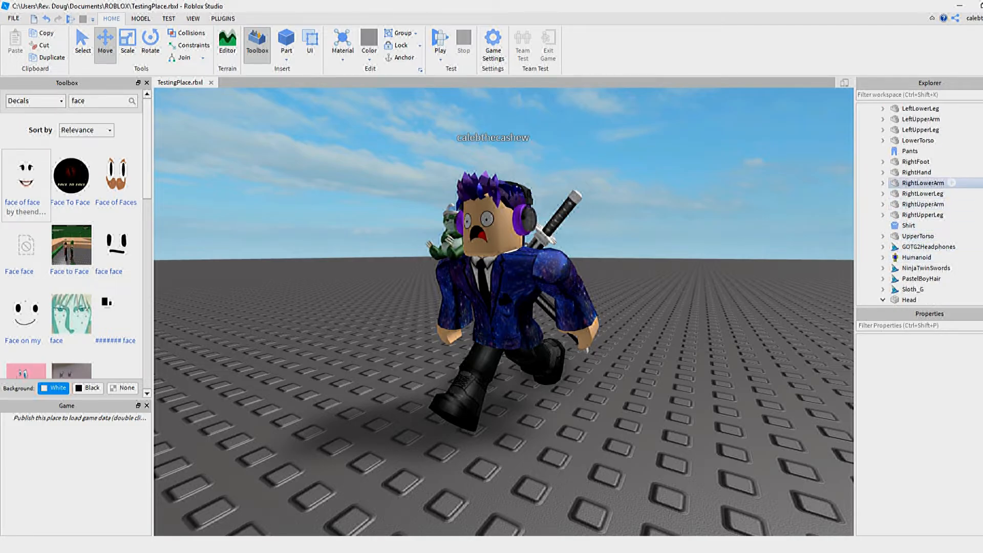
left_click(951, 183)
left_click(952, 204, "ctrl")
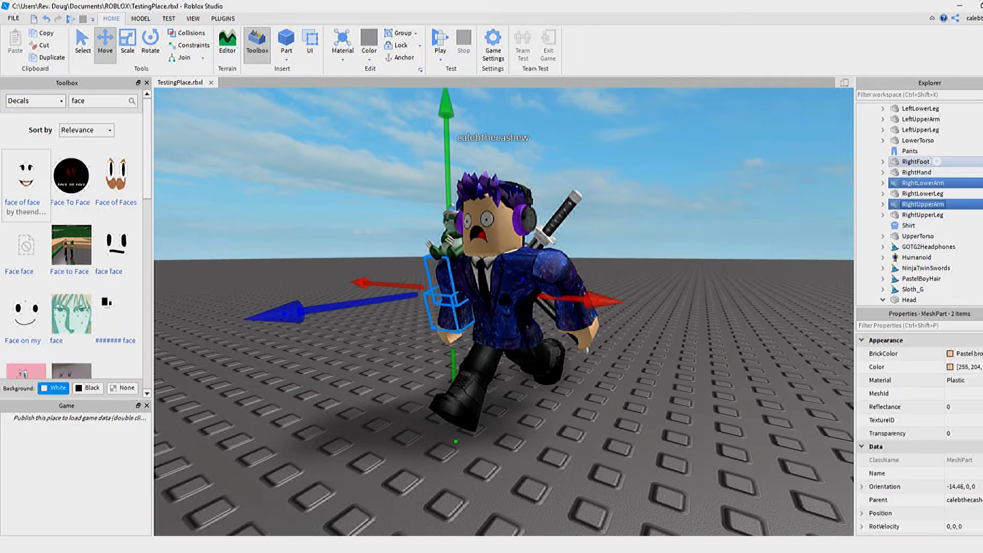
left_click(917, 172, "ctrl")
key("ctrl+4")
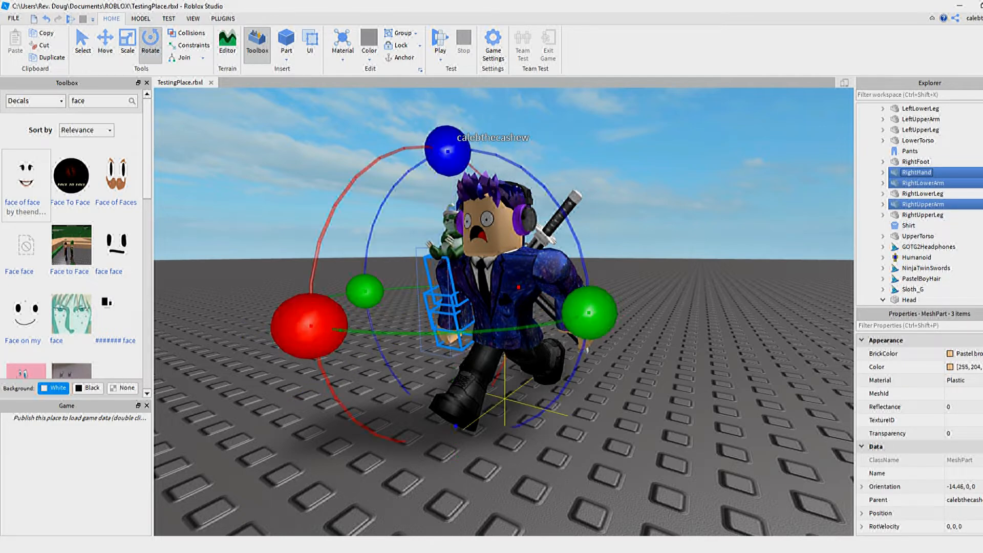
left_click_drag(307, 323, 398, 149)
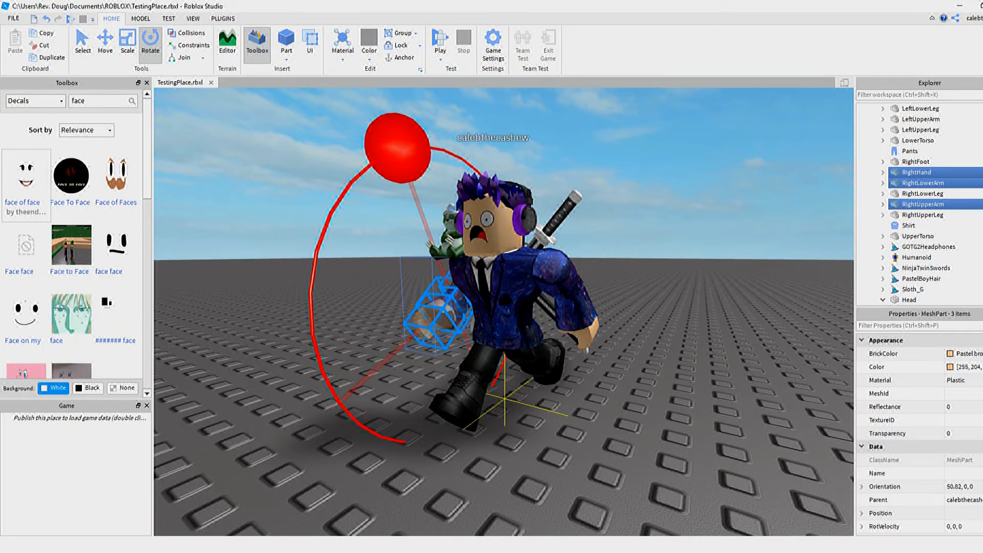
Step: Move the rotated right arm parts forward and slightly up so the upper arm meets the shoulder
key("f")
right_click_drag(475, 380, 599, 369)
scroll(504, 312, "down", 3)
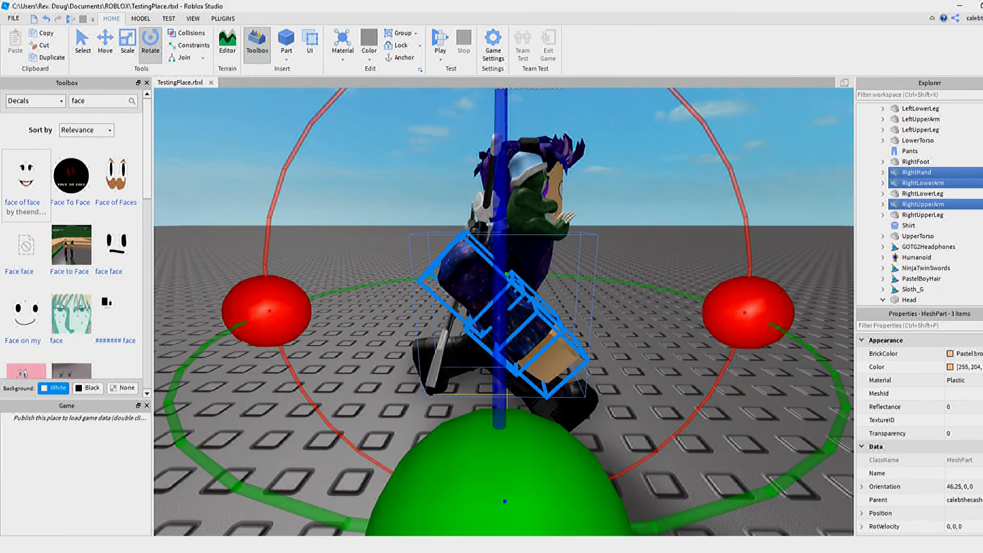
left_click(105, 45)
key("d")
left_click_drag(641, 312, 696, 313)
left_click_drag(377, 146, 377, 134)
left_click_drag(684, 302, 687, 302)
Step: Bend the right elbow by rotating only RightHand and RightLowerArm forward to an X orientation of about 77.03 degrees
key("d")
right_click_drag(687, 303, 523, 308)
key("s")
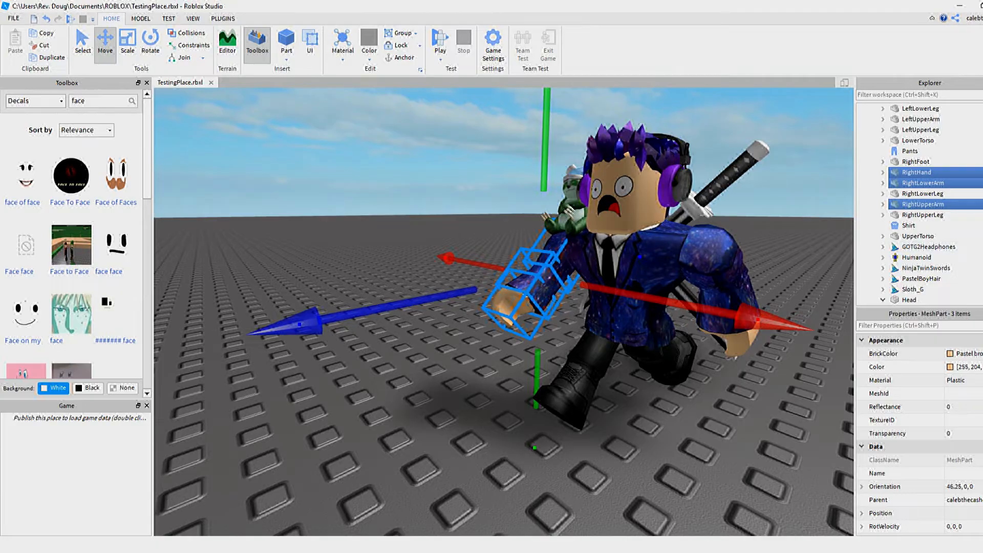
left_click(923, 203, "ctrl")
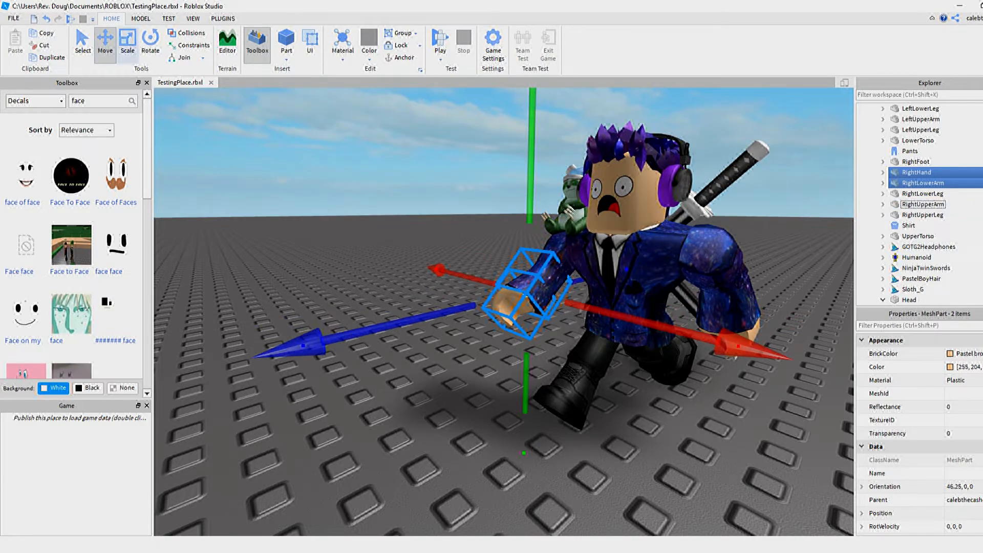
left_click(150, 44)
left_click_drag(374, 329, 391, 208)
Step: Move the right forearm and hand up and slightly forward to join the upper arm, and clear the selection
left_click(105, 44)
key("w")
right_click_drag(492, 287, 589, 313)
key("a")
left_click_drag(476, 169, 477, 147)
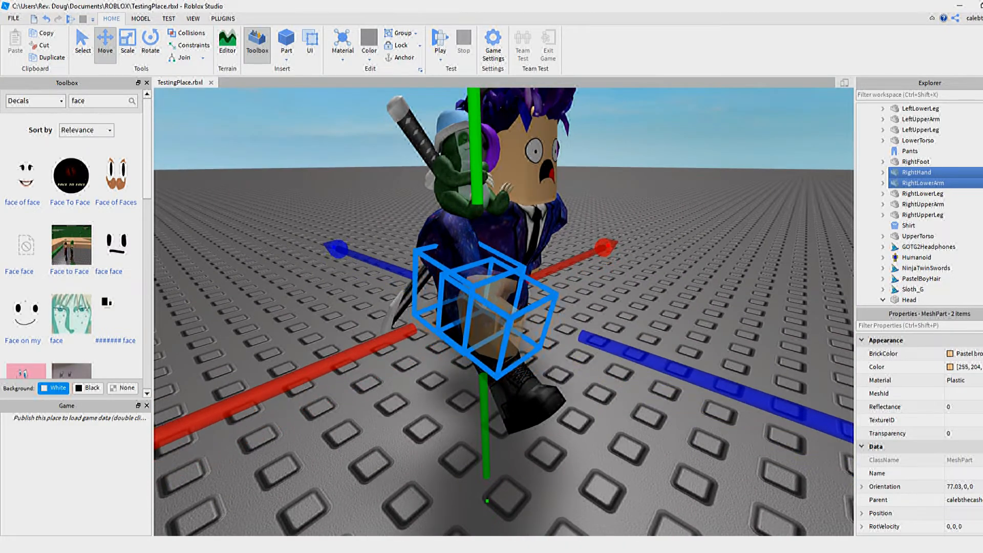
left_click_drag(666, 366, 678, 370)
key("f")
right_click_drag(678, 370, 482, 359)
scroll(504, 312, "down", 5)
left_click(410, 369)
right_click_drag(410, 368, 491, 359)
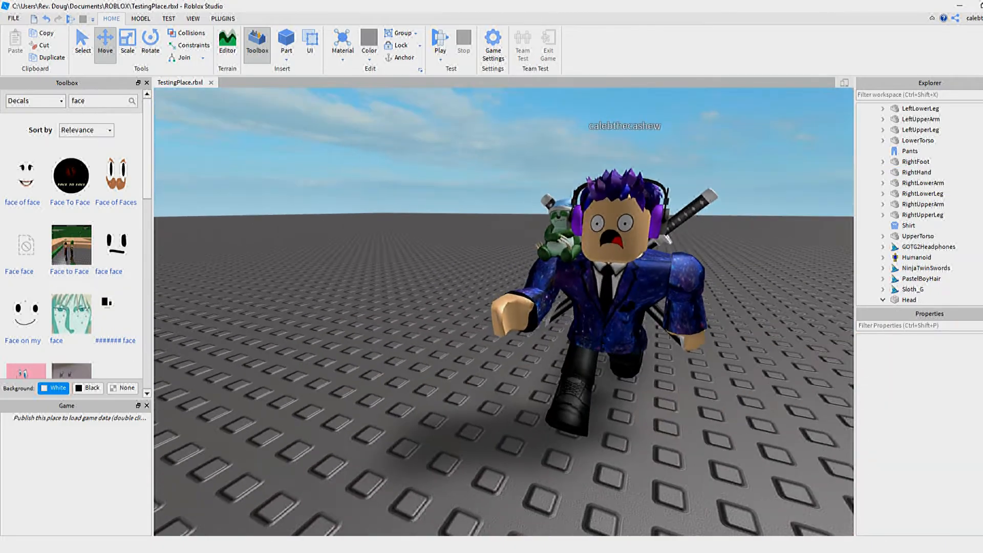
Step: Switch the Toolbox category from decals to Models, browse the default models, and search for Weapon
scroll(492, 358, "down", 3)
left_click(39, 100)
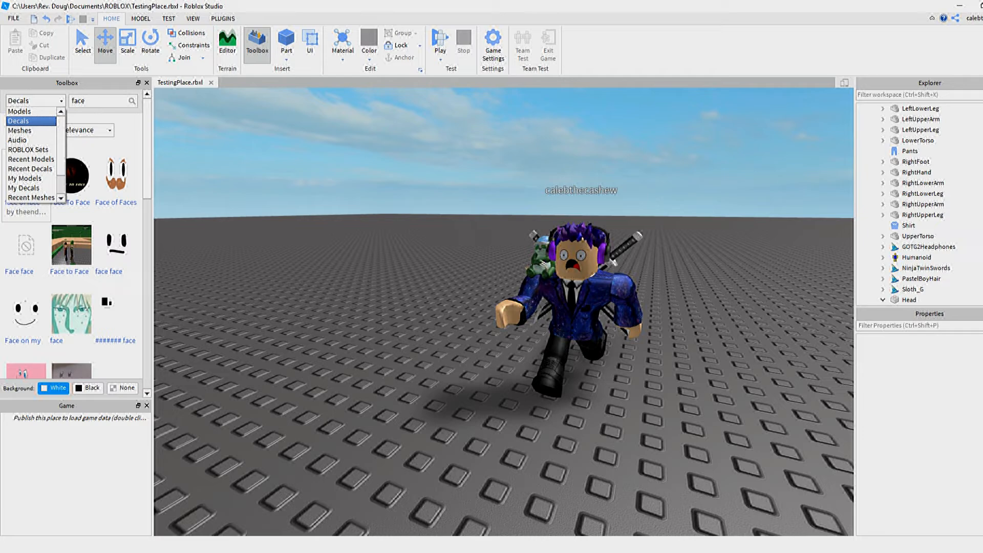
left_click(31, 112)
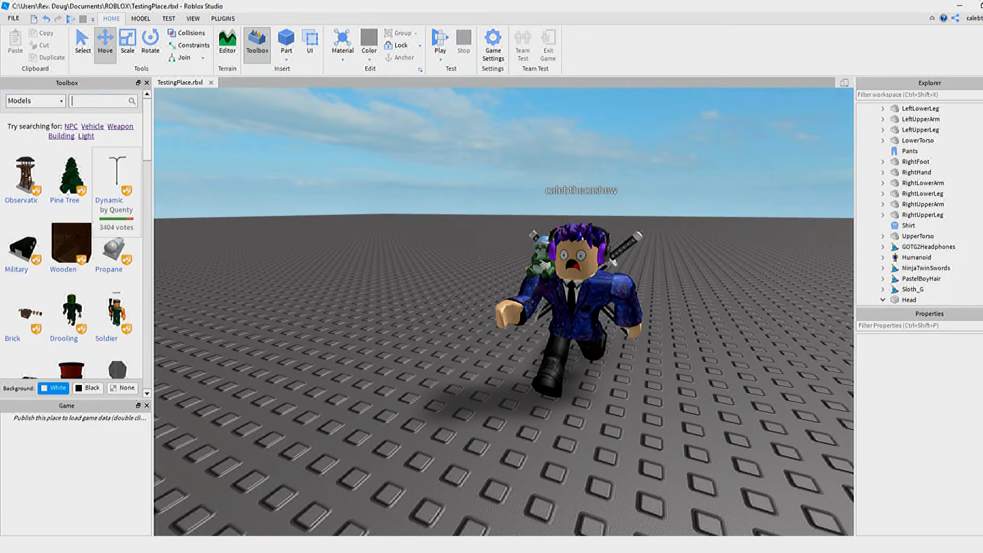
scroll(117, 226, "down", 10)
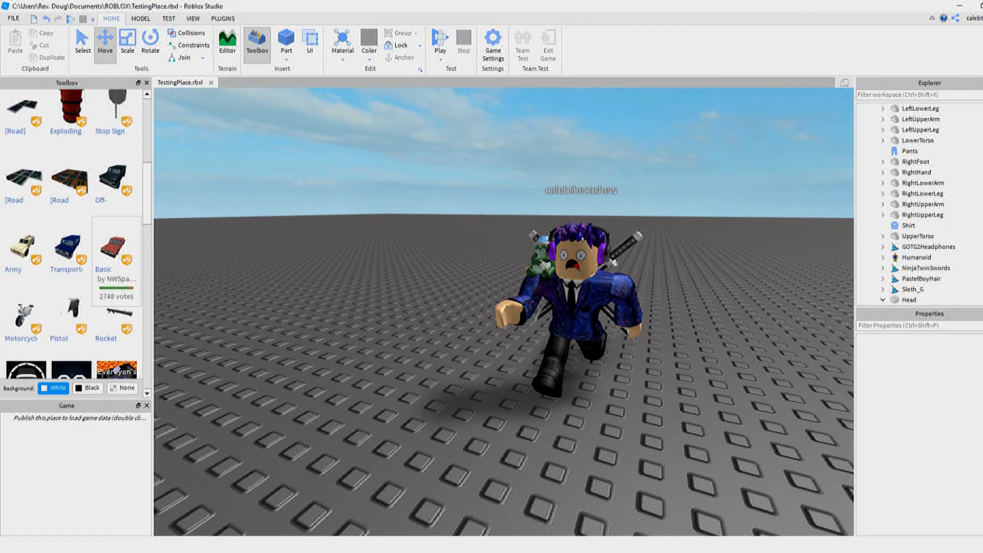
scroll(116, 215, "down", 4)
scroll(117, 215, "up", 6)
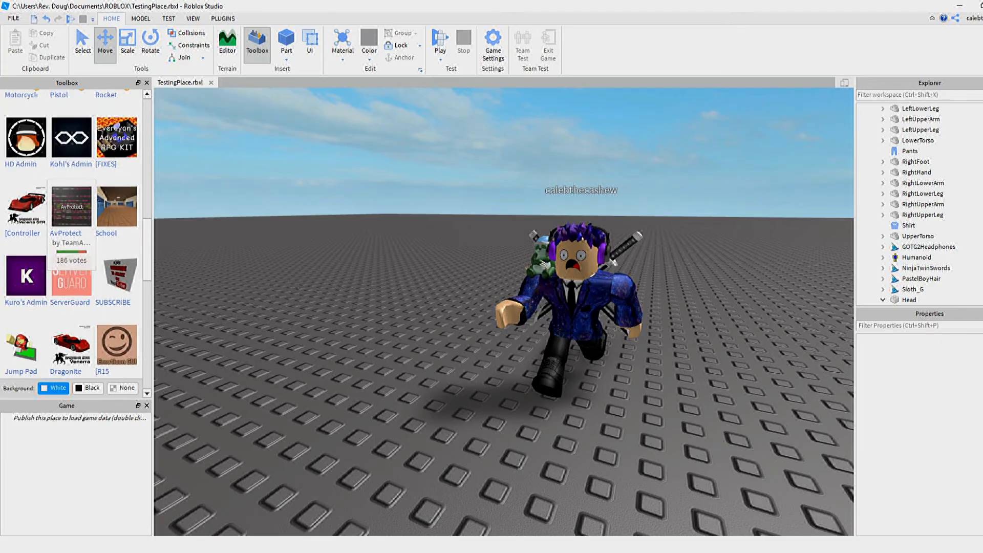
scroll(117, 205, "up", 5)
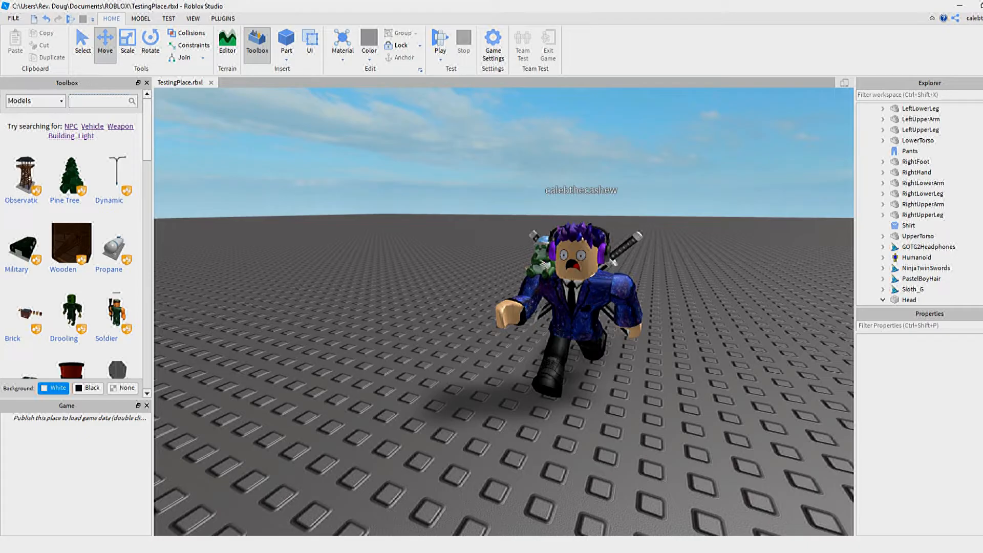
left_click(120, 126)
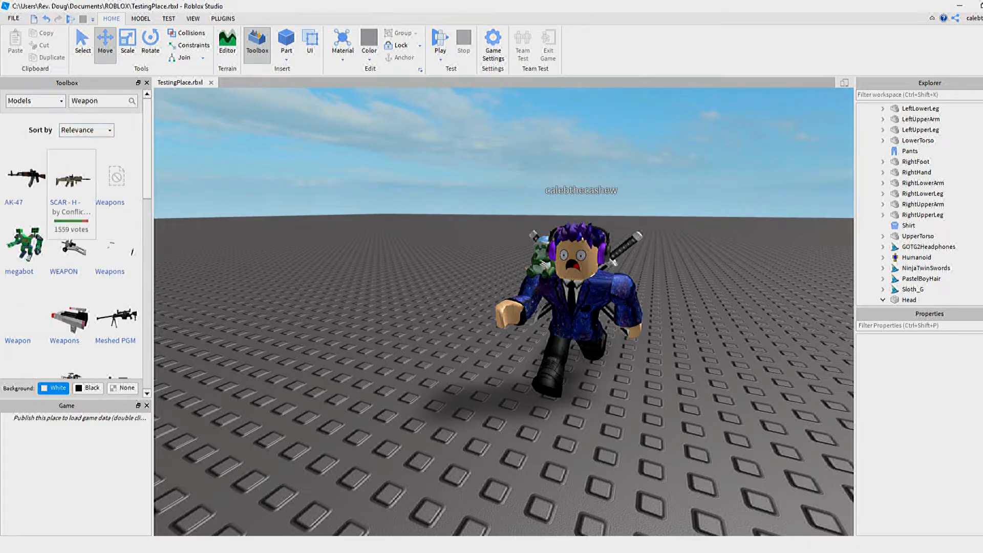
Step: Browse the weapon models and insert the [FREE] FAMAS rifle into the Workspace
right_click_drag(502, 307, 599, 338)
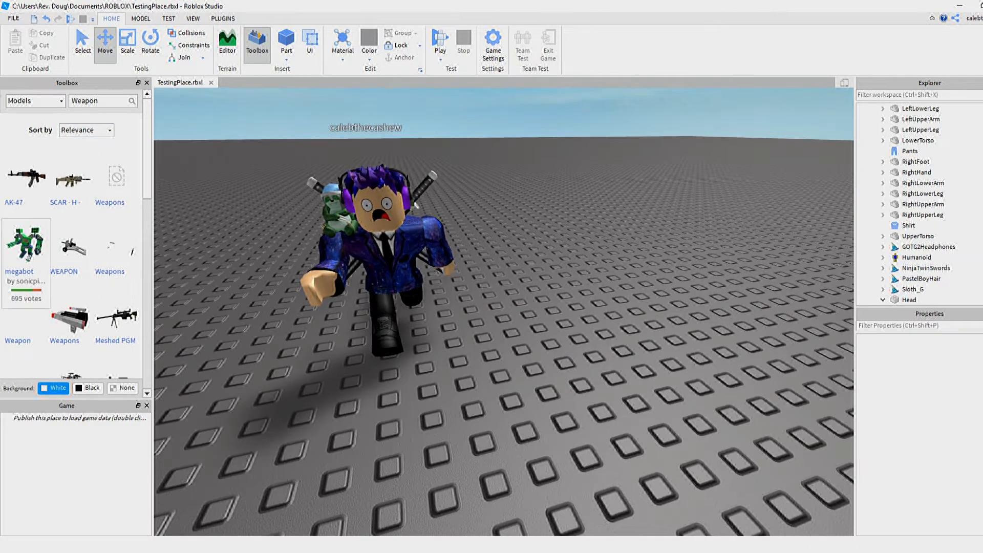
scroll(69, 258, "down", 4)
scroll(92, 282, "down", 3)
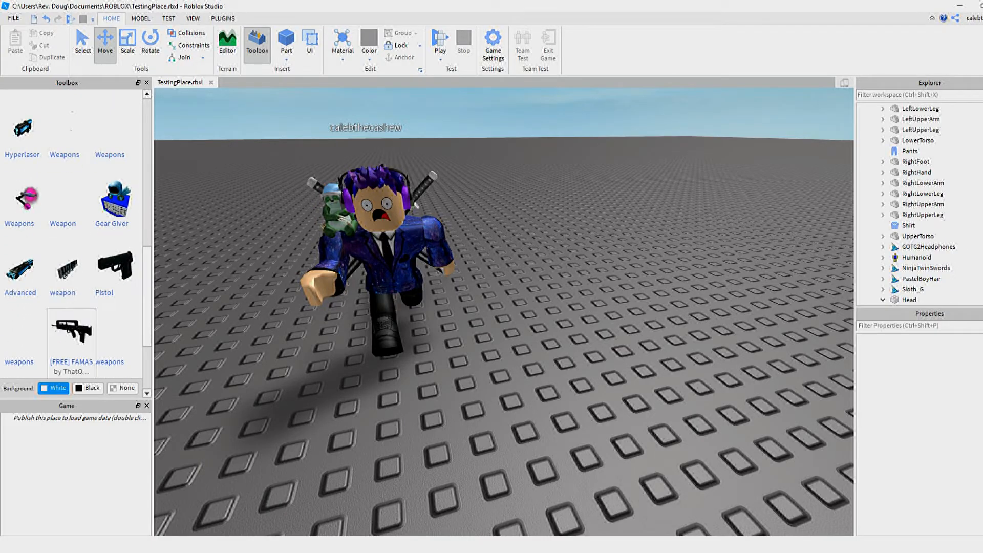
left_click(71, 333)
mouse_move(461, 307)
right_mouse_down()
mouse_move(492, 282)
mouse_move(512, 241)
mouse_move(450, 317)
mouse_move(420, 318)
mouse_move(461, 318)
right_mouse_up()
scroll(512, 241, "up", 3)
key("d")
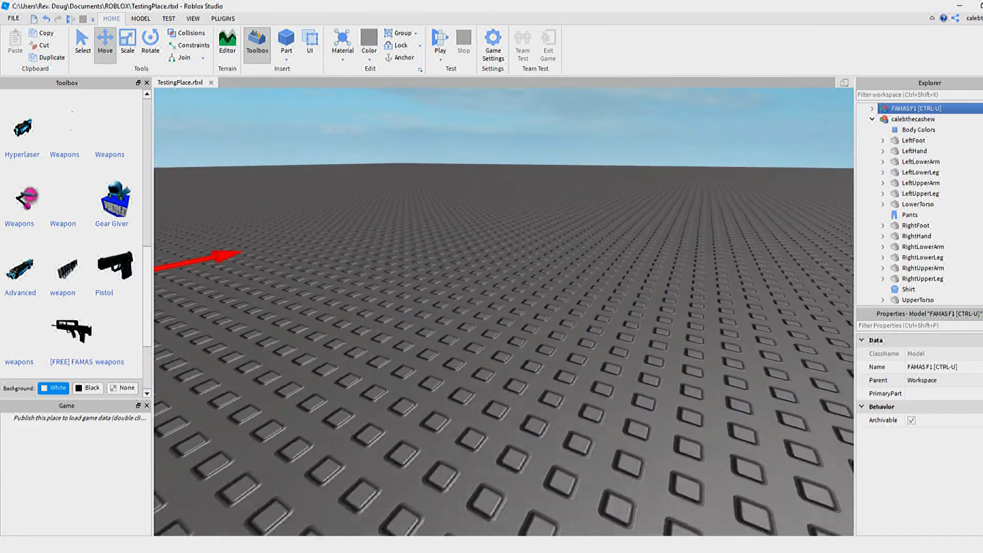
Step: Insert the Pistol from the Toolbox into the Workspace, declining to put the tool into the starter pack
key("s")
key("d")
left_click(117, 278)
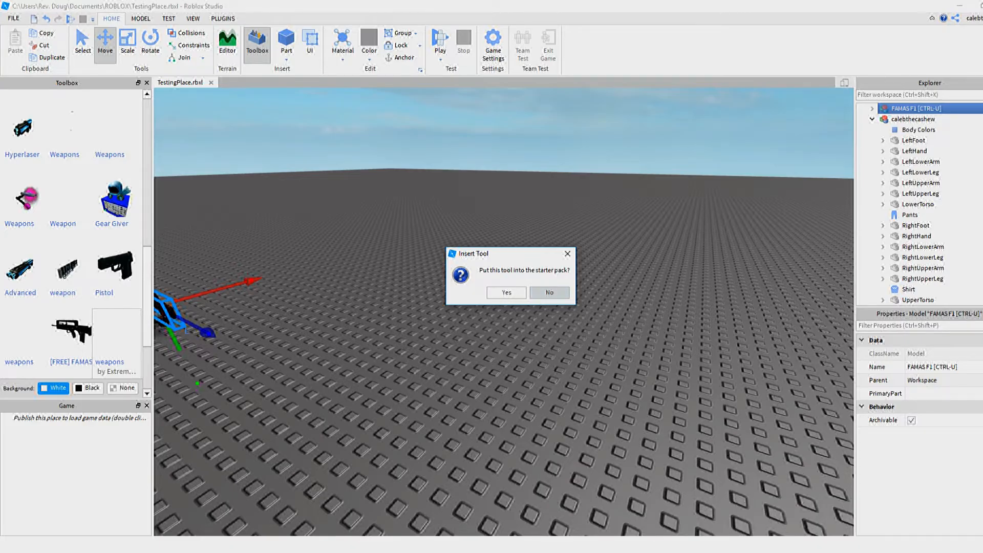
left_click(550, 293)
left_click(550, 293)
key("w")
right_click_drag(550, 292, 481, 287)
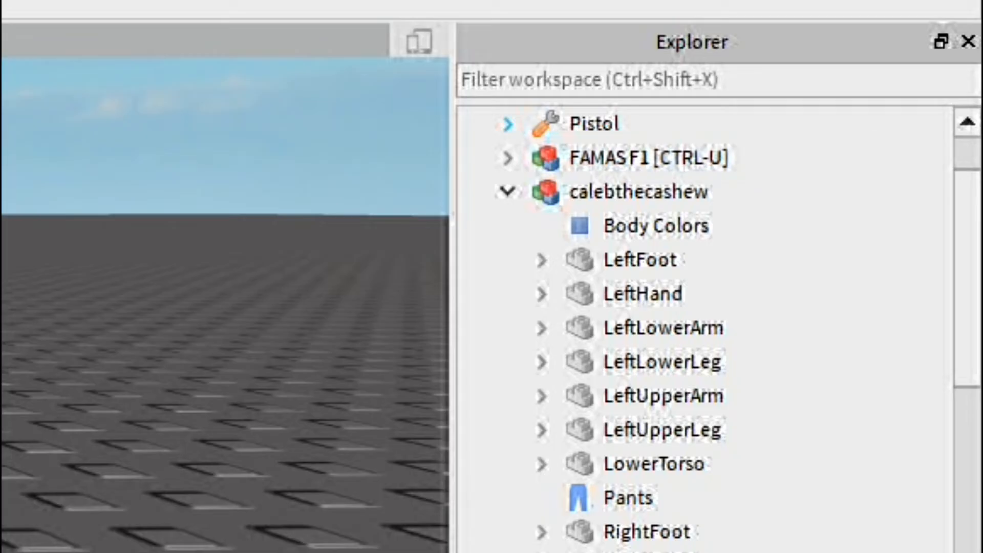
Step: Move the Handle out of the Pistol tool into the Workspace and delete the leftover Pistol tool
left_click(872, 109)
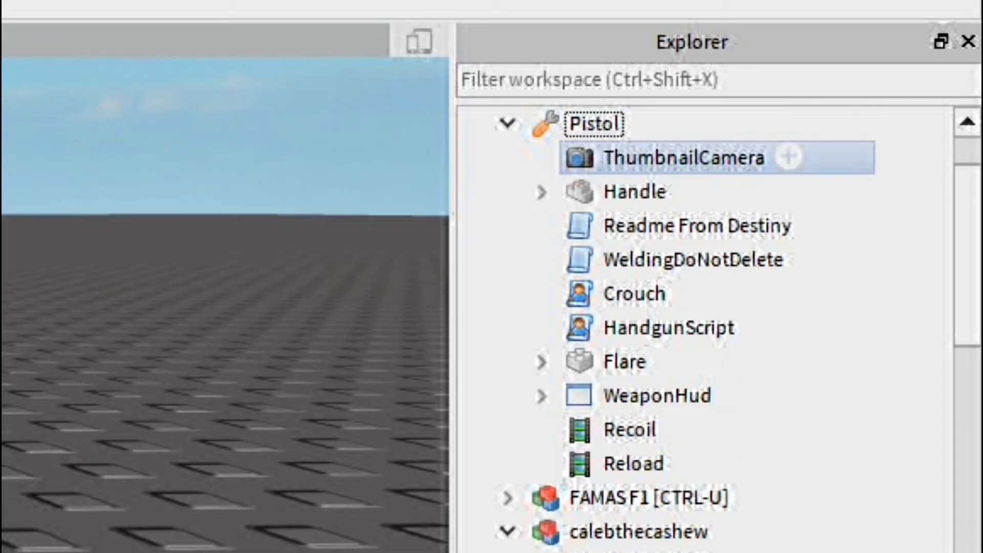
left_click(594, 123)
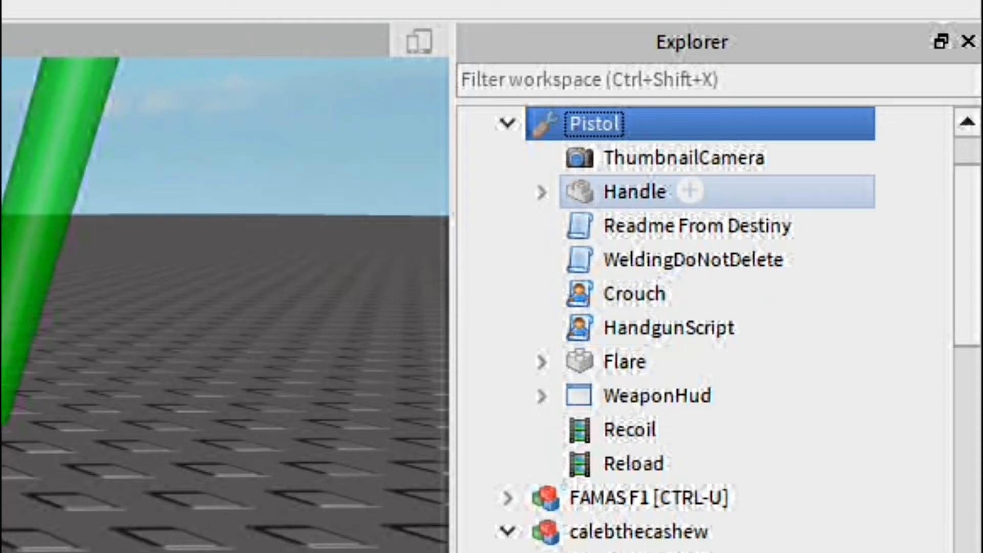
left_click(635, 192)
left_click_drag(635, 191, 648, 126)
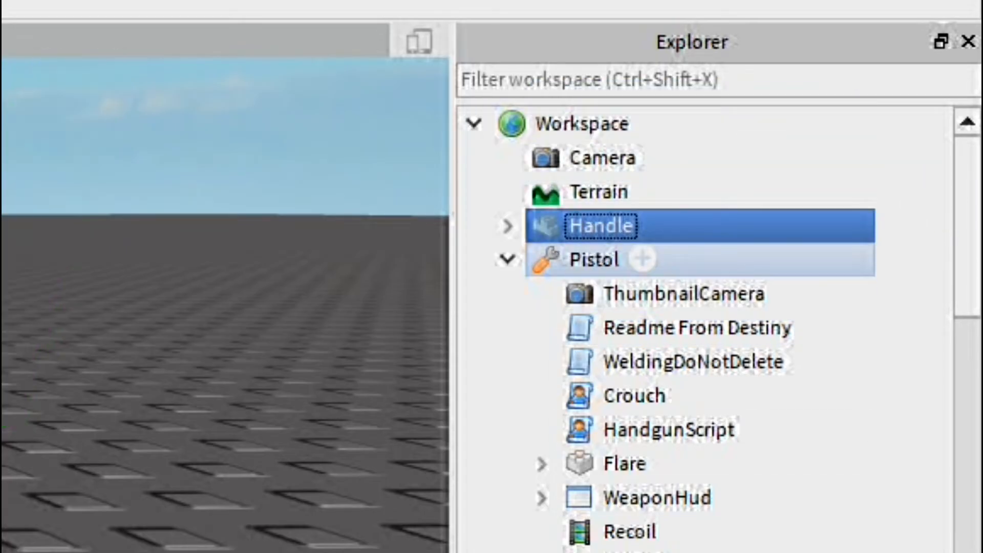
right_click(543, 259)
key("Escape")
key("Delete")
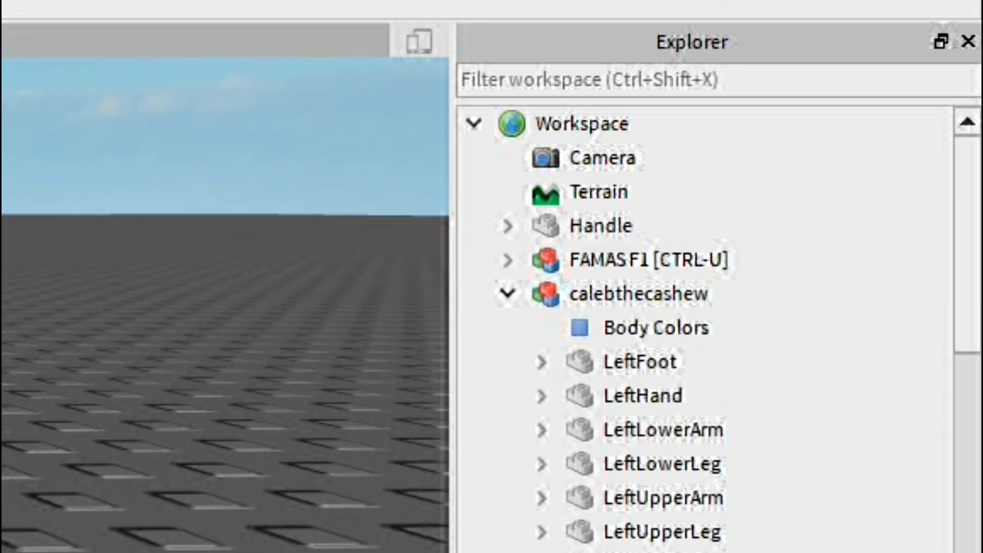
Step: Select the standalone pistol Handle in the Workspace and delete it
left_click_drag(533, 274, 481, 180)
right_click_drag(481, 179, 517, 200)
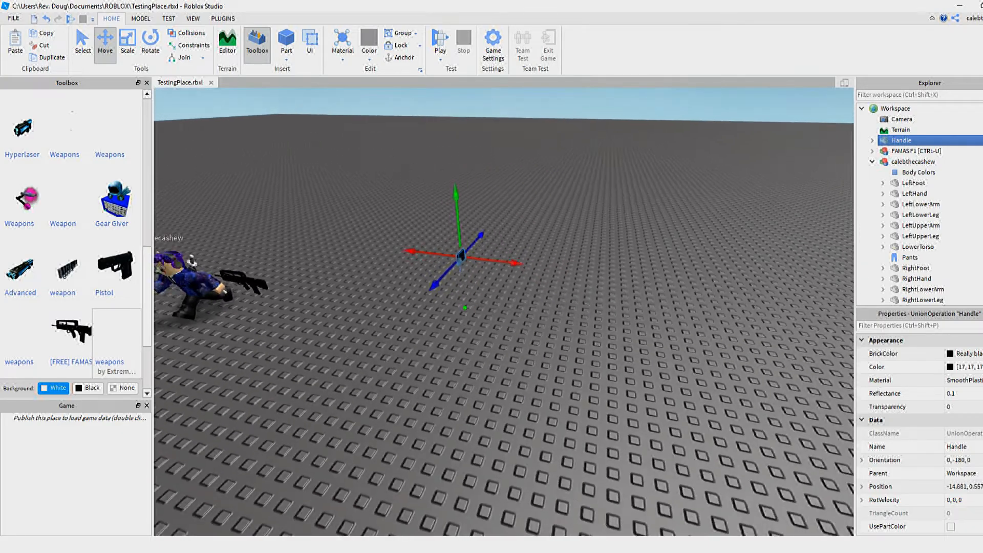
key("s")
key("a")
key("Delete")
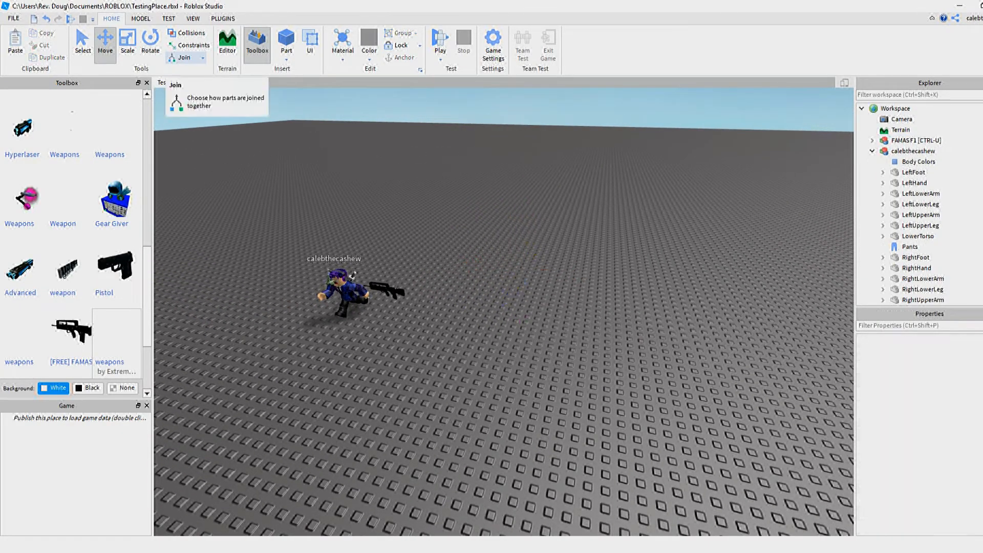
Step: Select the FAMAS model, collapse the avatar's hierarchy, and move the rifle to the avatar's forward hand
key("a")
key("w")
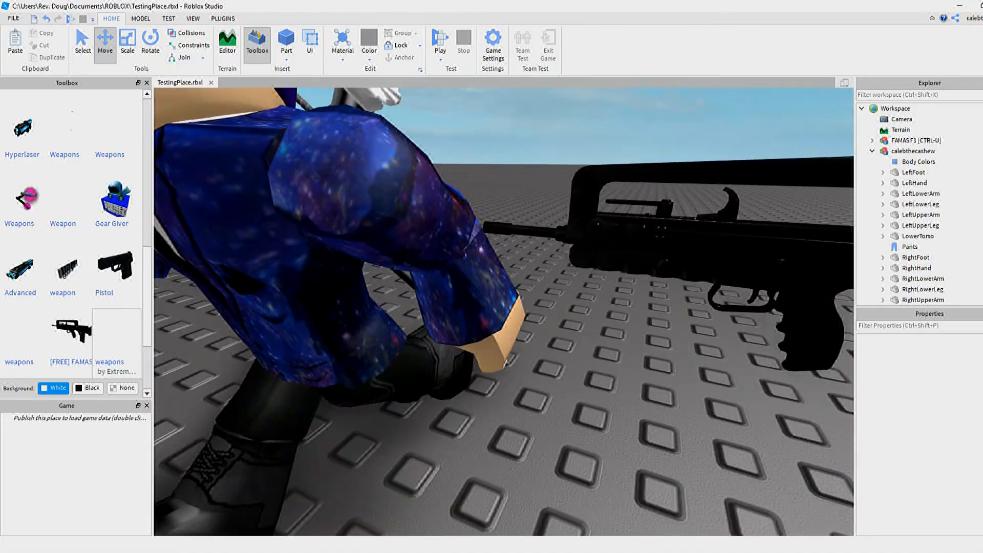
key("d")
left_click(504, 297)
scroll(504, 312, "down", 5)
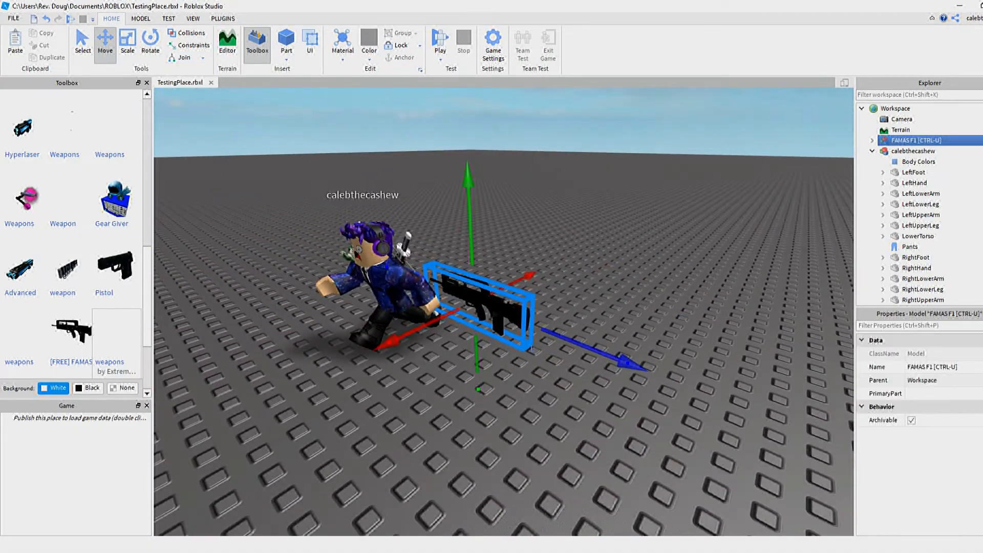
left_click(872, 151)
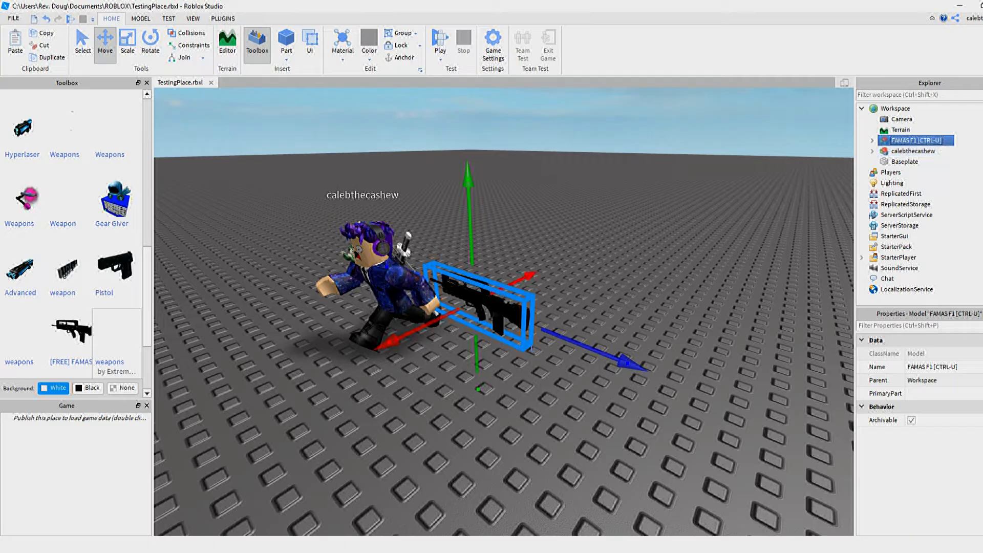
left_click_drag(481, 304, 329, 280)
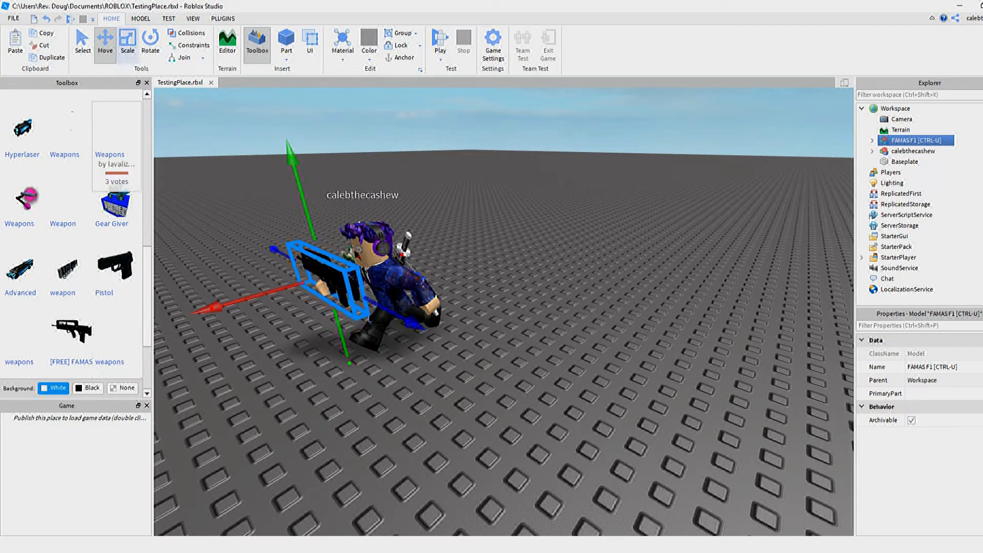
Step: Rotate the FAMAS to point forward and fit its grip into the avatar's forward hand, with the selection cleared
left_click(150, 44)
left_click(140, 18)
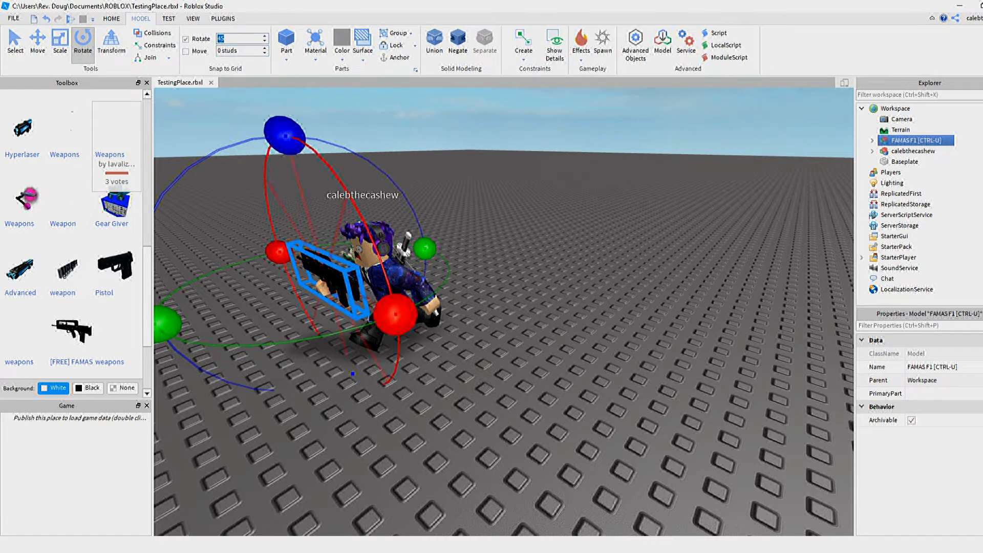
left_click_drag(165, 325, 390, 314)
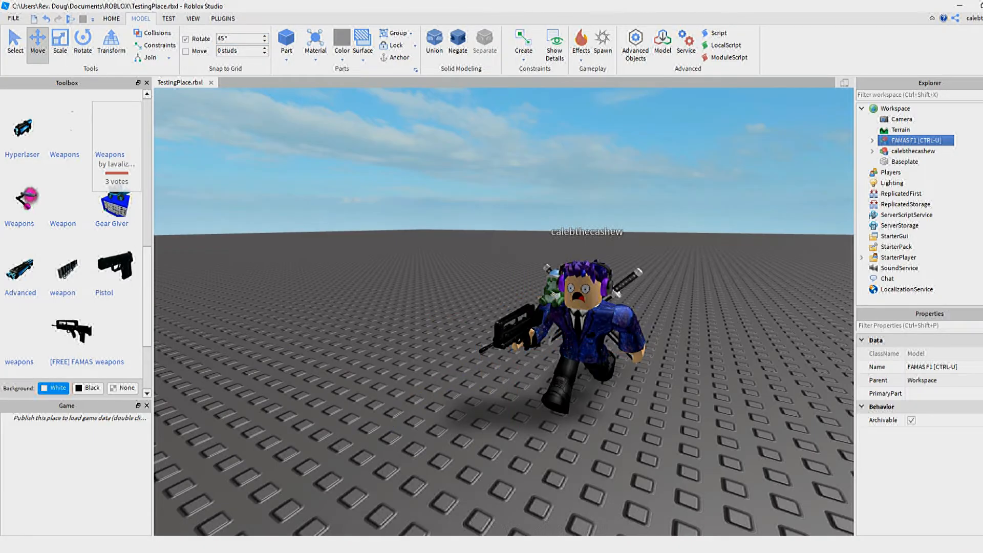
scroll(504, 312, "up", 3)
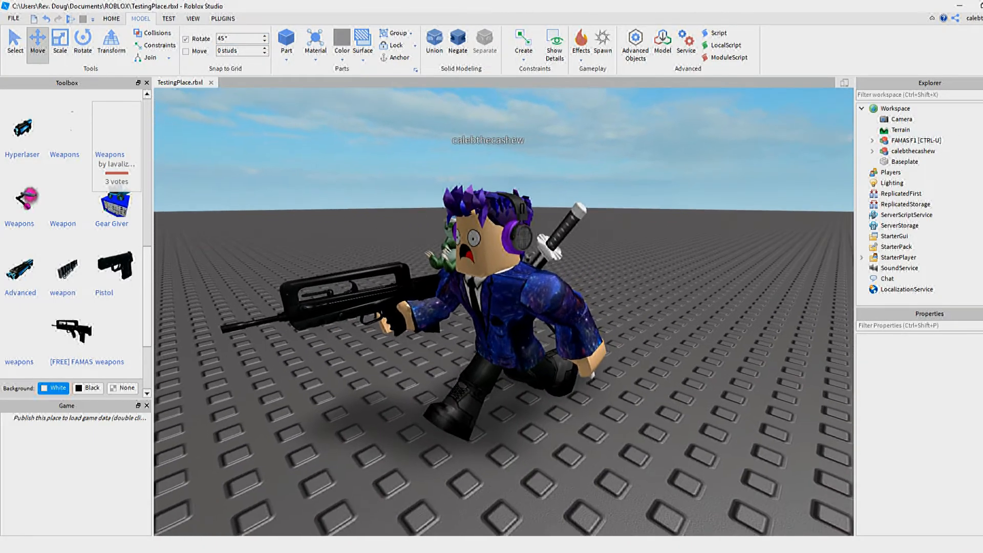
right_click_drag(504, 312, 517, 290)
scroll(518, 289, "down", 2)
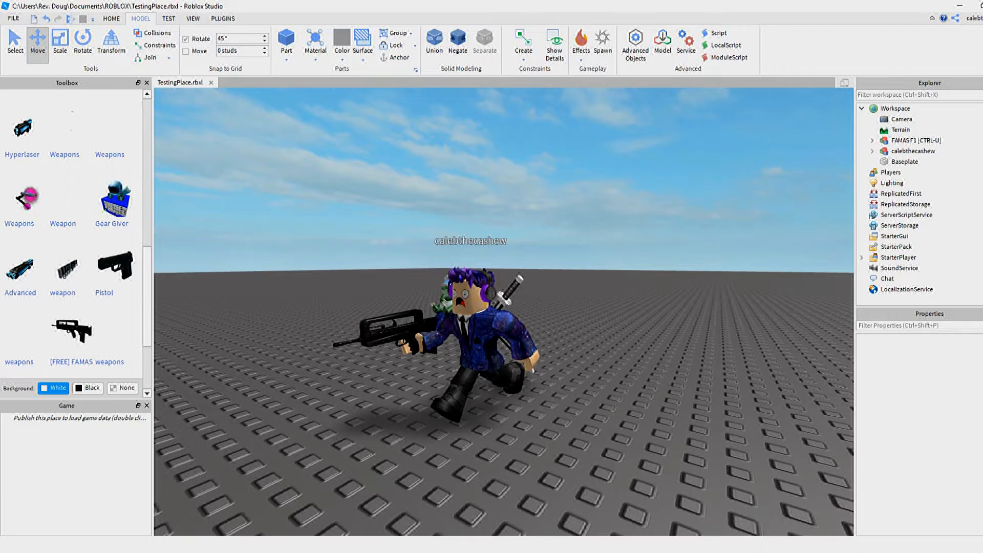
scroll(72, 236, "up", 5)
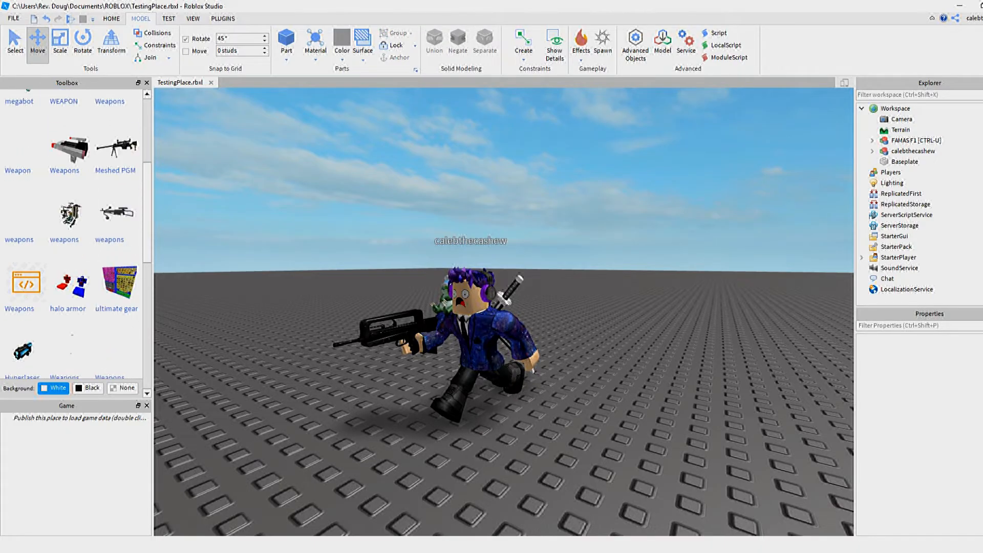
Step: Parent the FAMAS F1 model to the avatar's character model in the hierarchy, and collapse that model
left_click(392, 329)
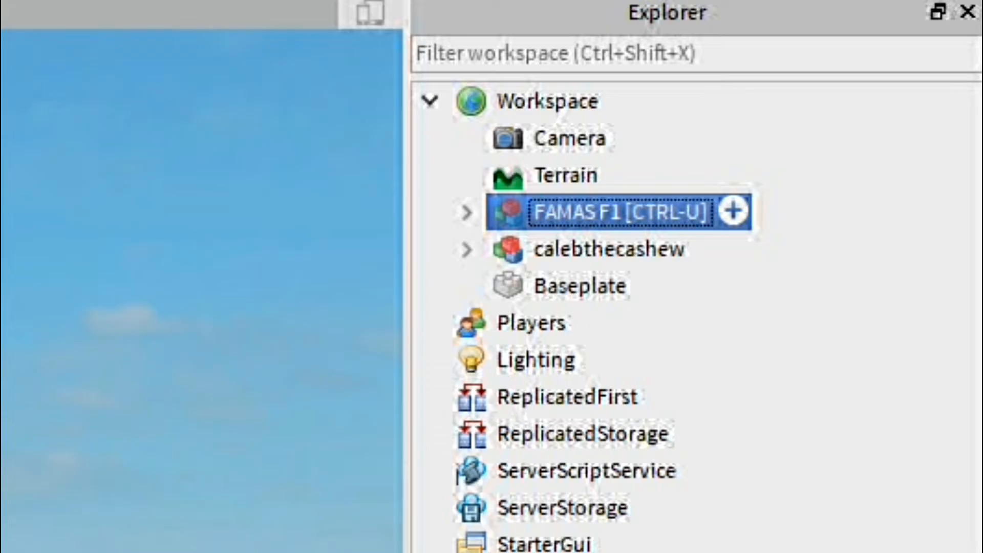
left_click_drag(917, 140, 899, 158)
left_click_drag(557, 266, 551, 261)
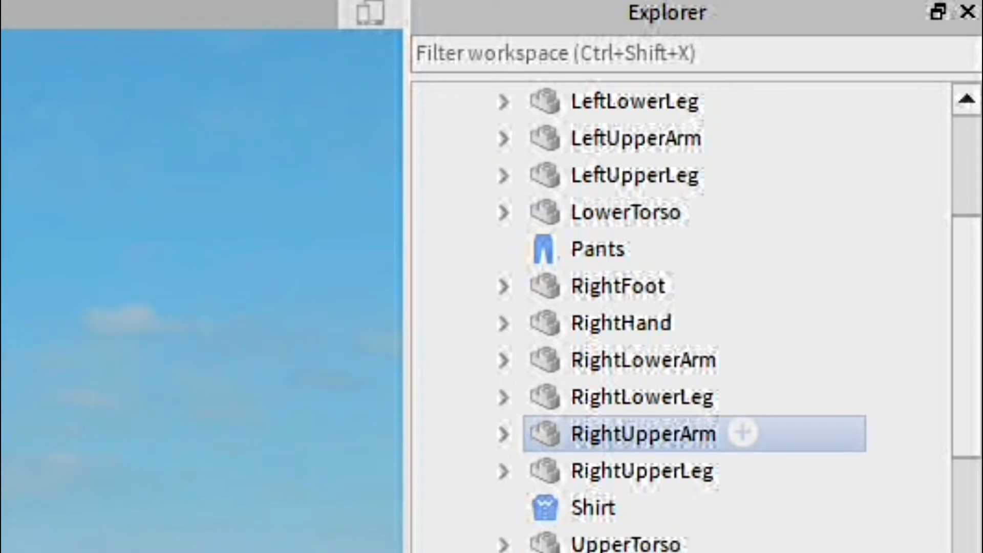
scroll(589, 434, "up", 3)
left_click(465, 213)
key("a")
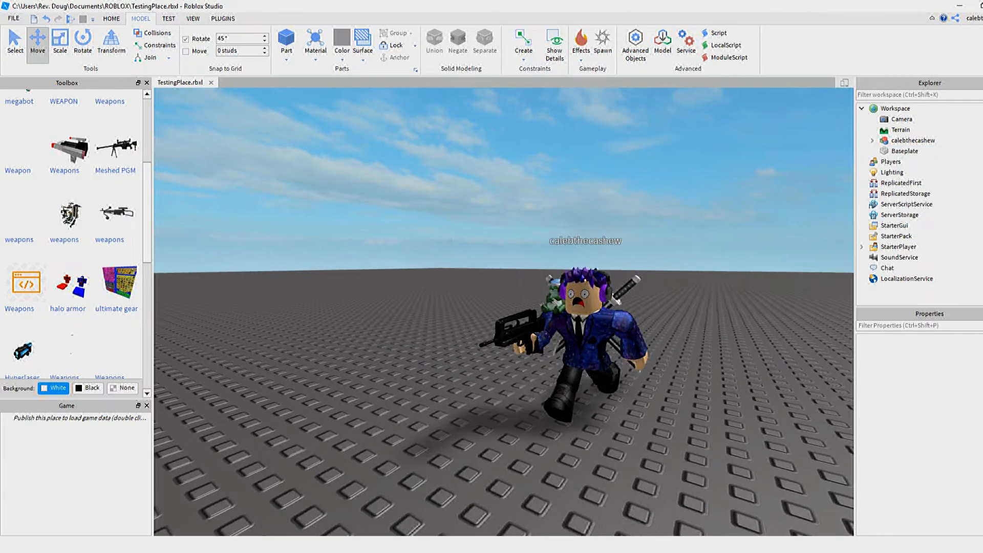
Step: Select the whole avatar model to check that it includes the rifle, inspect it from several angles, and clear the selection
scroll(504, 311, "up", 2)
left_click(453, 277)
scroll(504, 311, "down", 5)
scroll(504, 312, "up", 4)
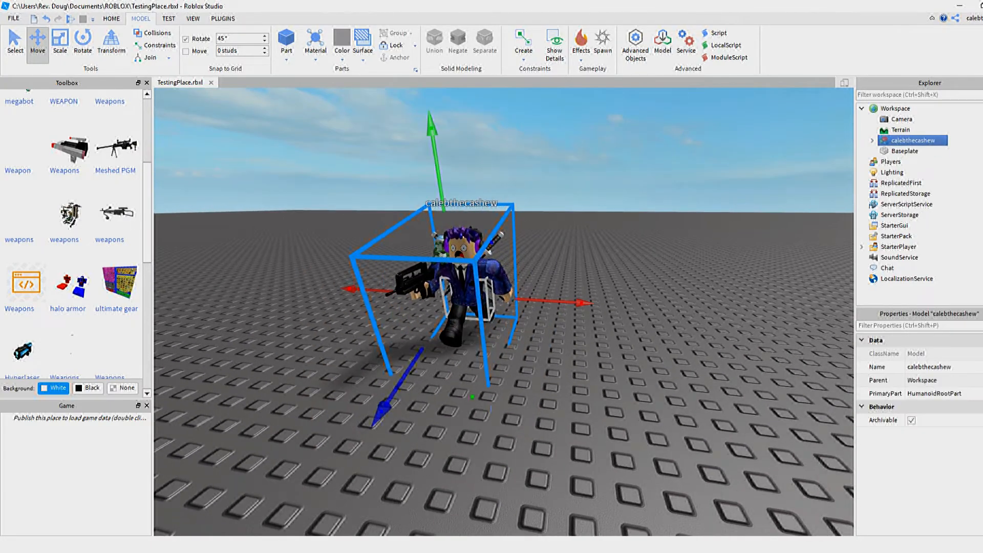
scroll(504, 311, "up", 4)
scroll(504, 312, "down", 6)
right_click_drag(504, 312, 399, 307)
left_click(589, 205)
scroll(504, 311, "up", 3)
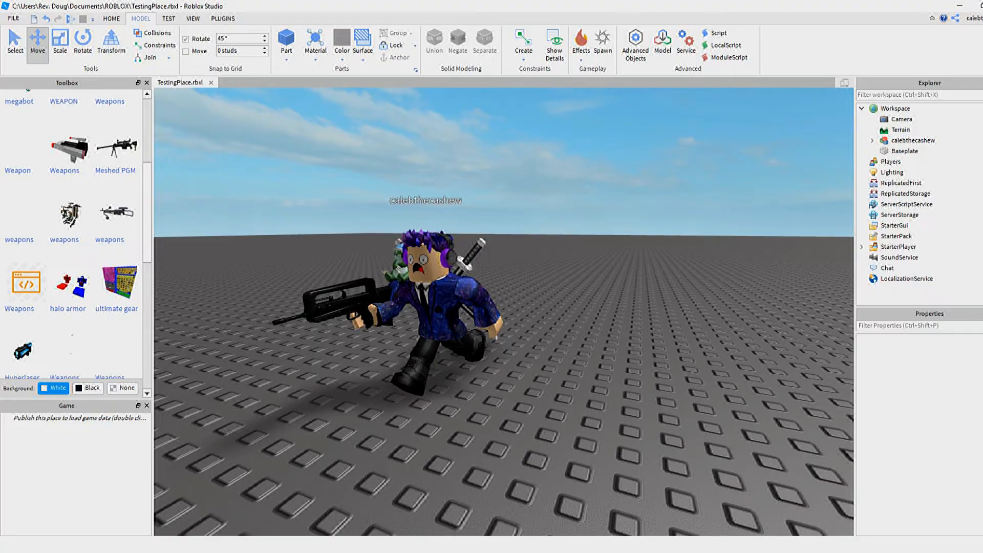
Step: Export the whole avatar model, rifle included, as an OBJ file named objectfortutorial in the ROBLOX documents folder
right_click(914, 140)
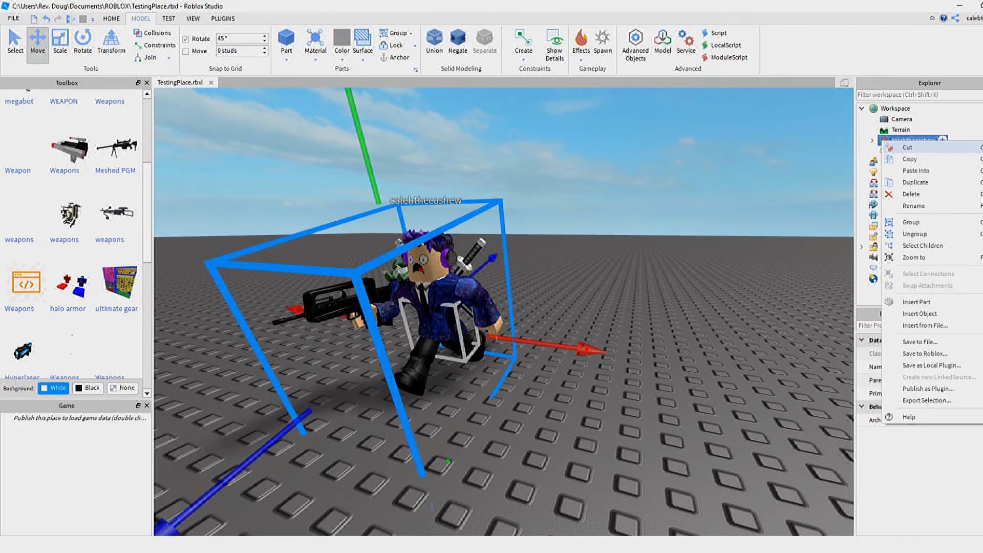
left_click(927, 401)
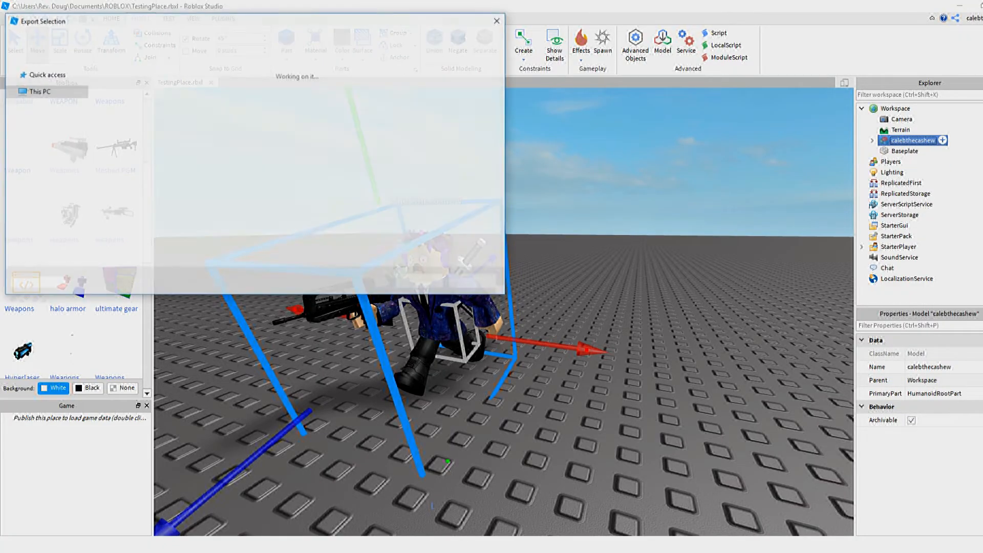
left_click_drag(344, 21, 550, 478)
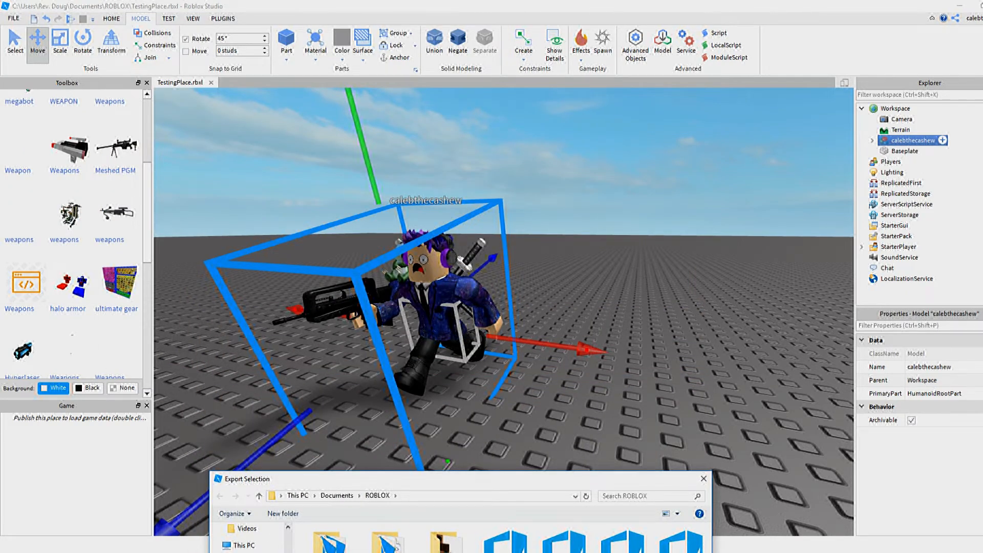
left_click_drag(487, 276, 305, 128)
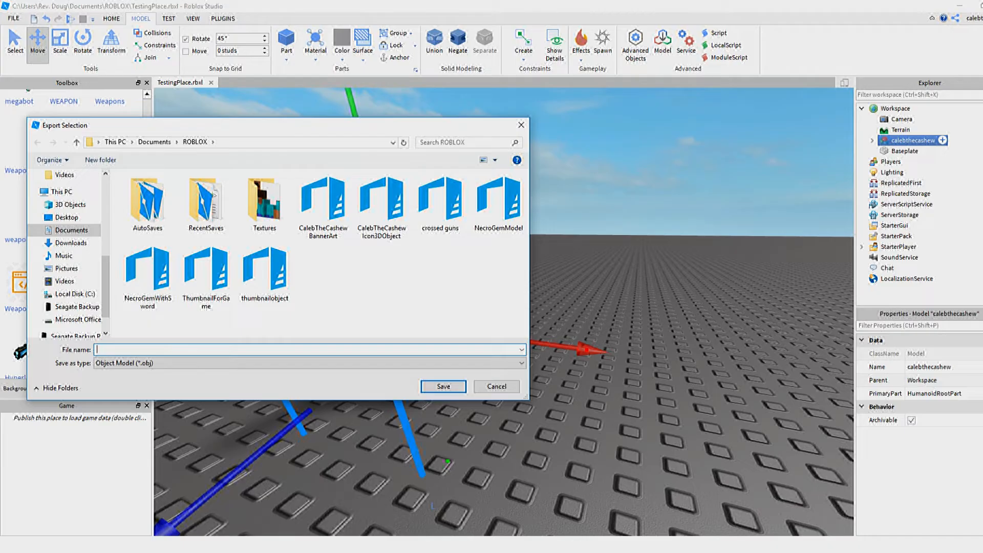
type("objectfortutorial")
key("Return")
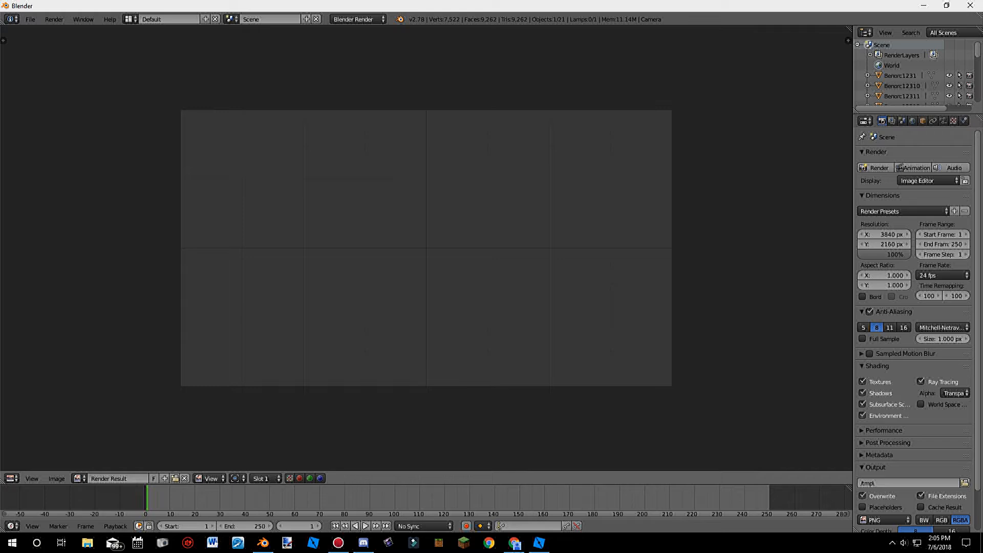
Step: In Blender, leave the render result view and start a new scene by reloading the start-up file
key("Escape")
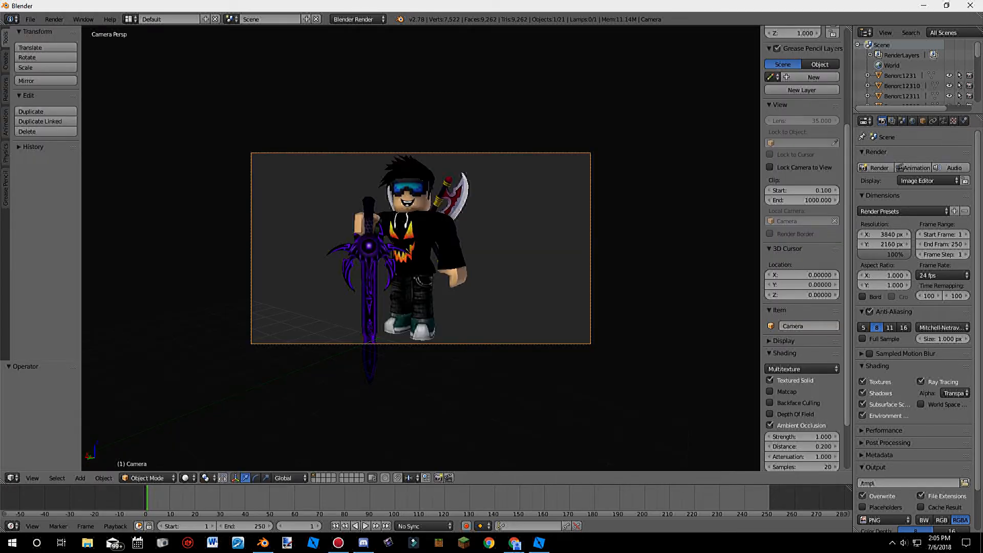
left_click(30, 19)
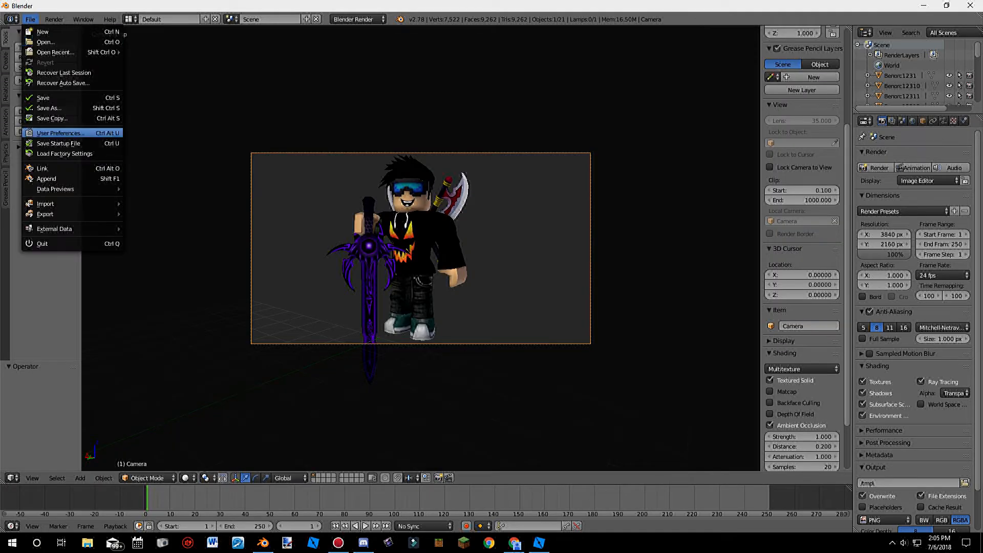
mouse_move(83, 19)
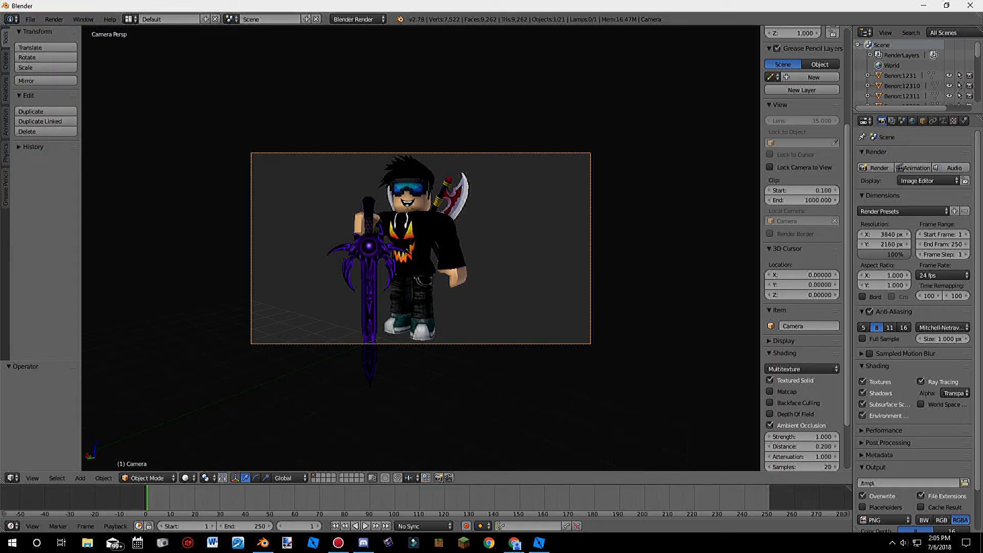
key("ctrl+n")
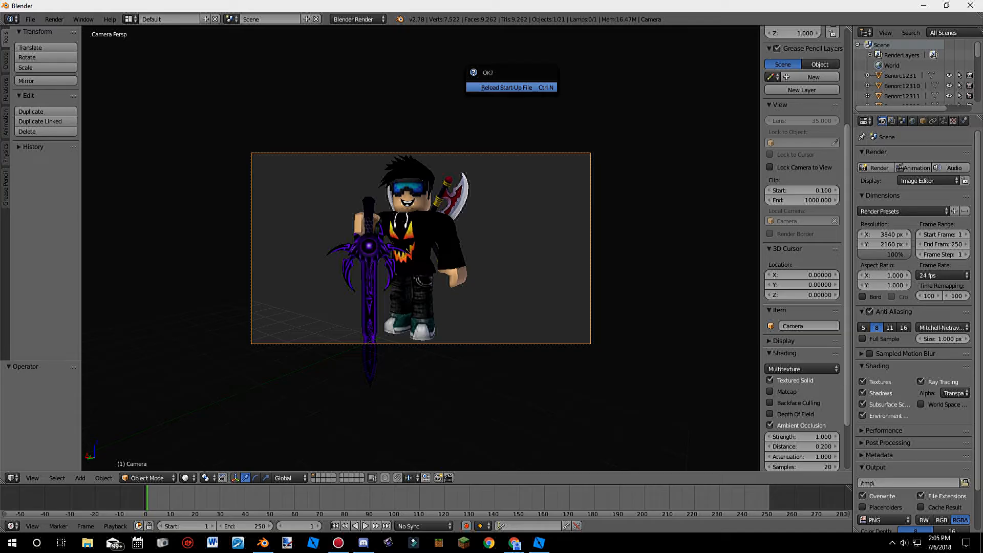
key("Return")
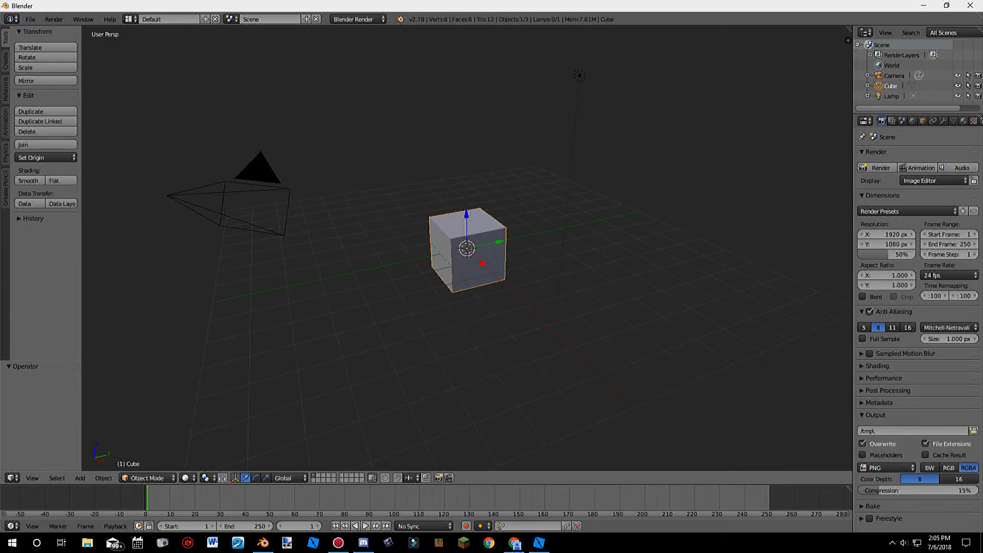
Step: Delete the default cube from the new scene
key("x")
key("x")
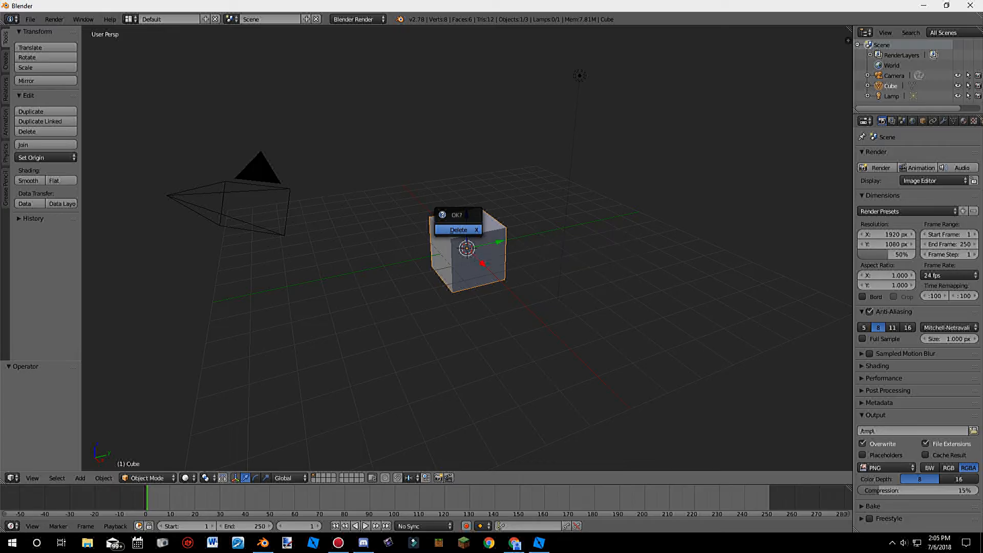
key("Return")
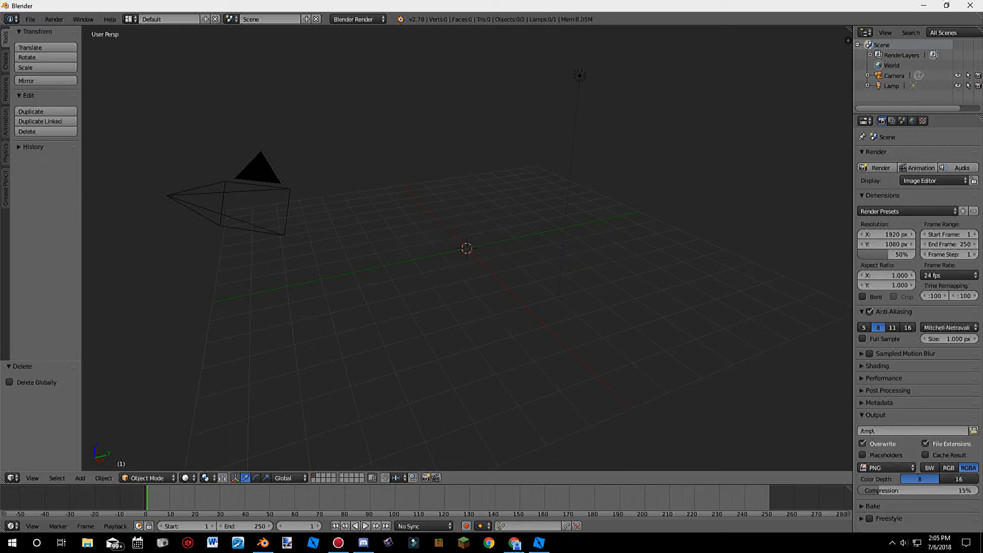
Step: Start importing a Wavefront (.obj) file into the empty scene
left_click(30, 19)
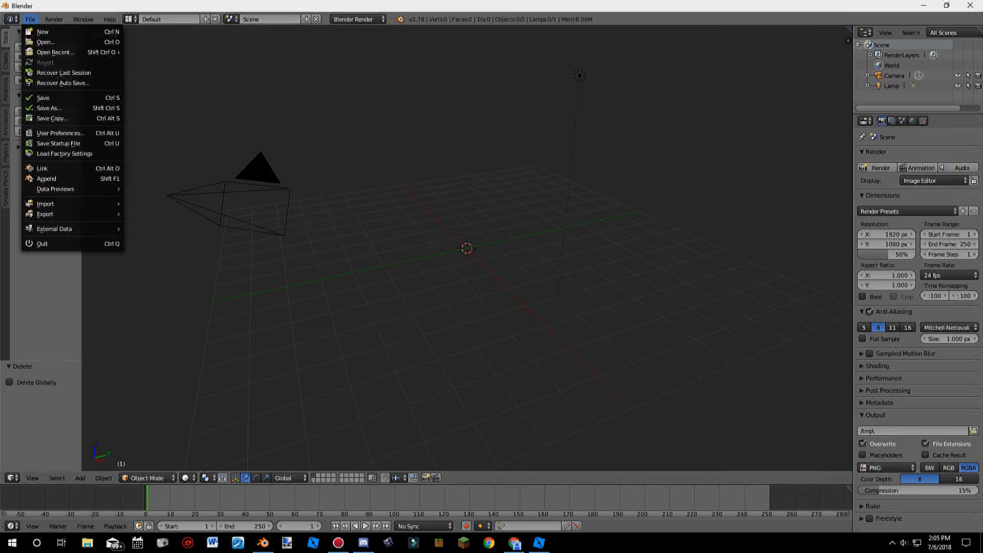
mouse_move(71, 214)
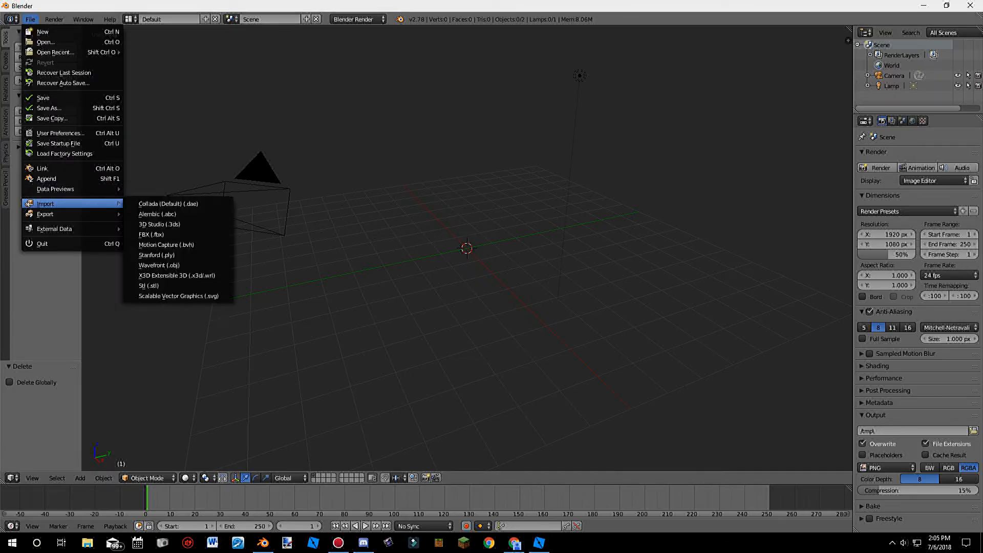
left_click(30, 19)
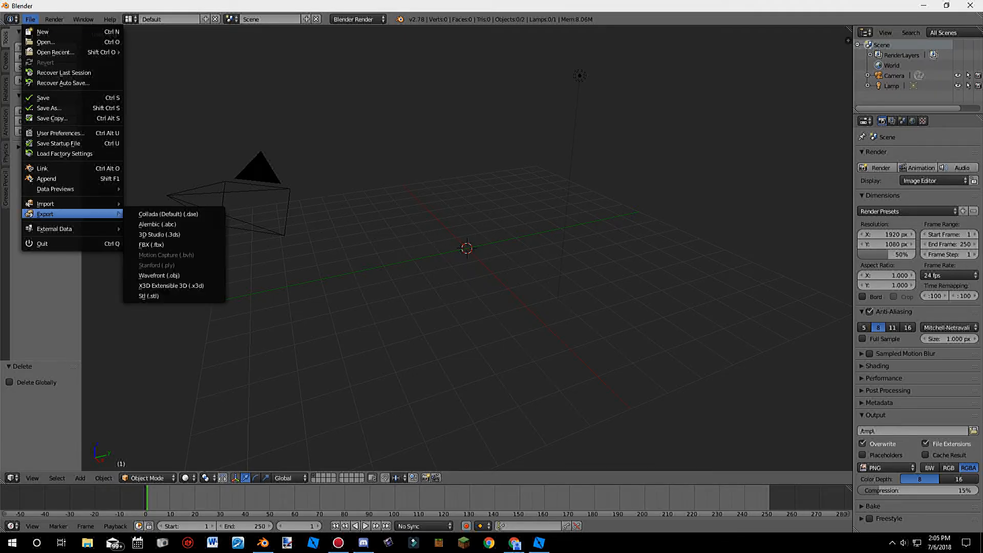
mouse_move(72, 203)
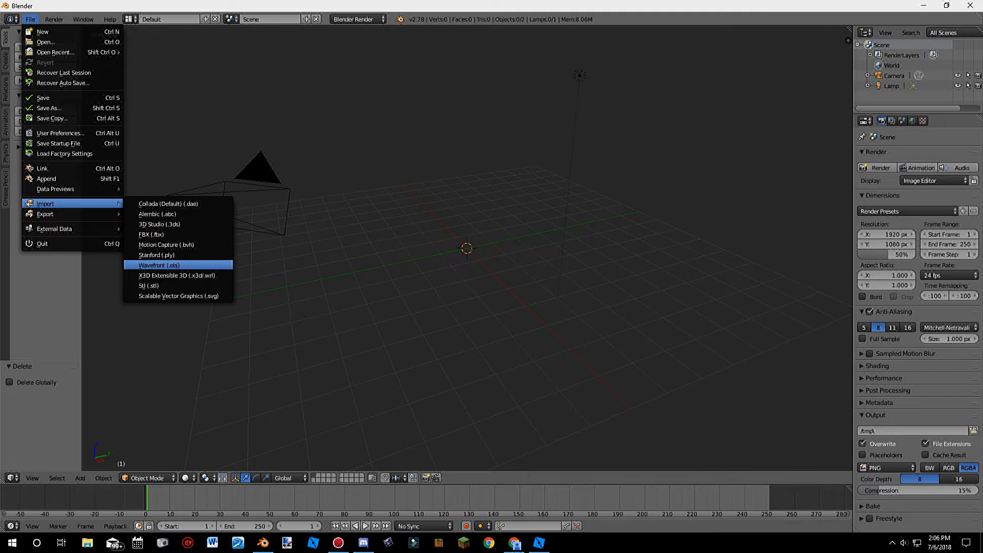
left_click(159, 265)
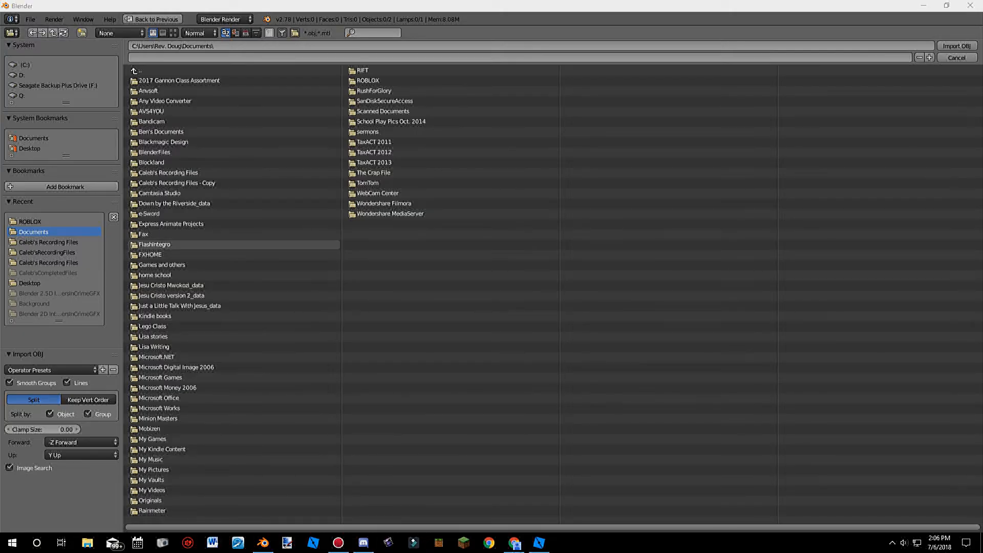
Step: Copy the full path of the ROBLOX documents folder from File Explorer, and return to Blender's import browser
key("super+e")
left_click_drag(383, 146, 521, 89)
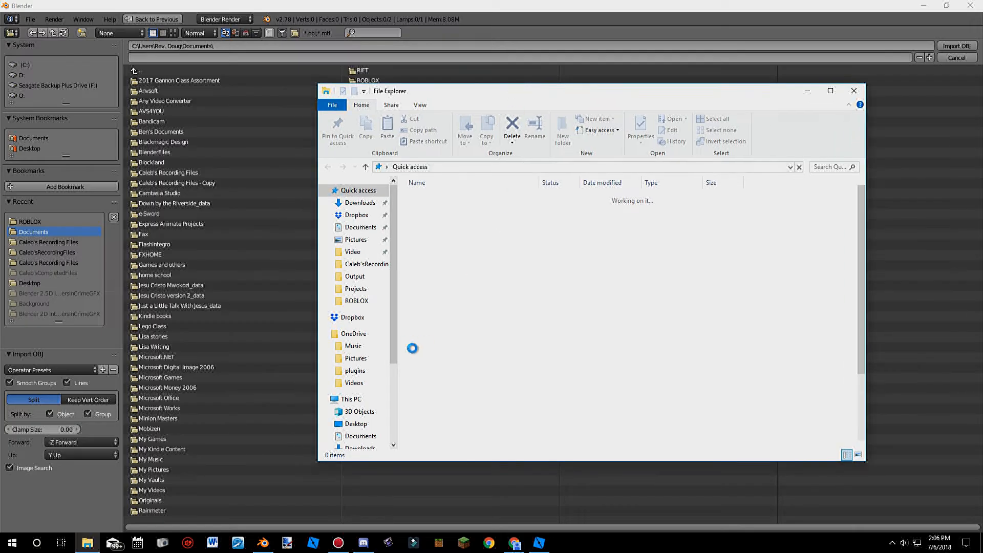
left_click(355, 299)
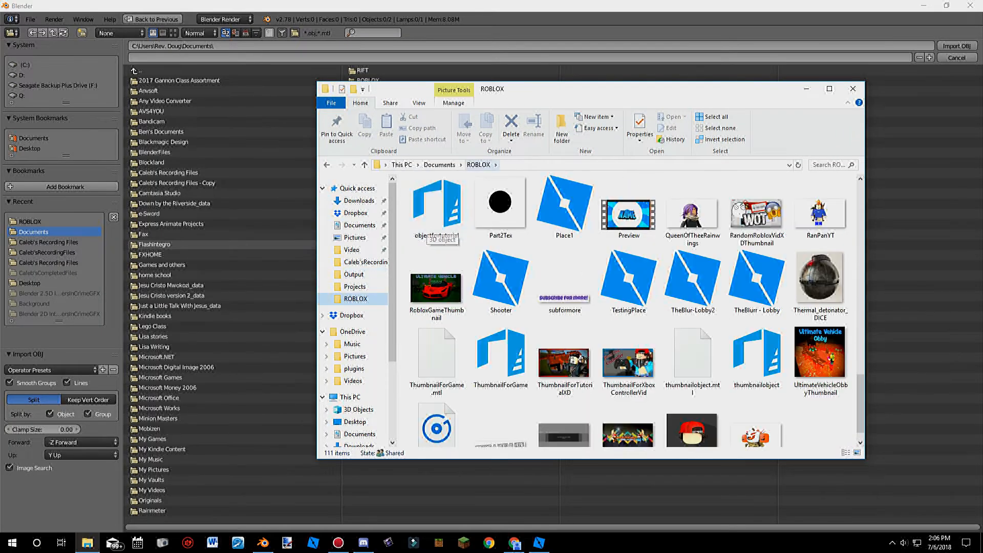
left_click(538, 165)
key("ctrl+c")
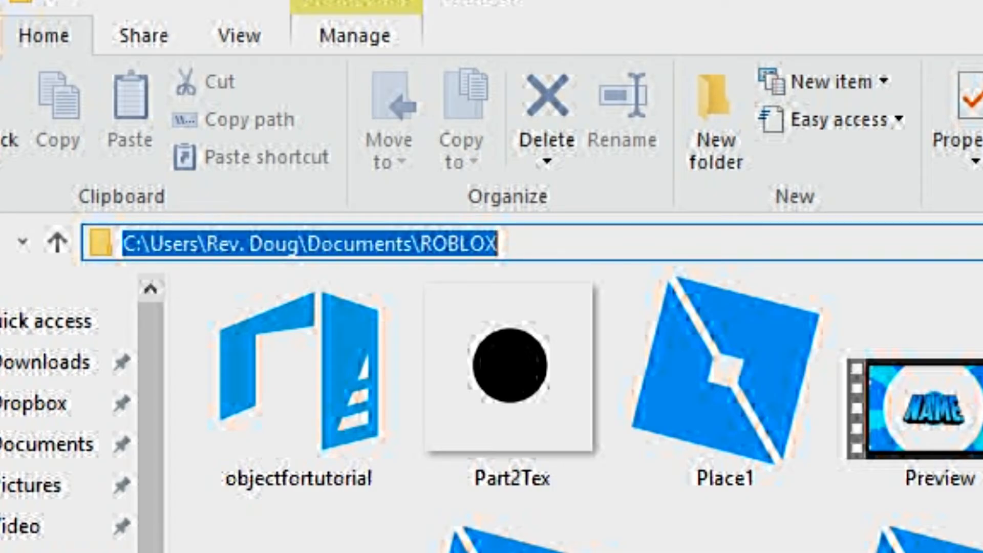
right_click(460, 244)
left_click(538, 355)
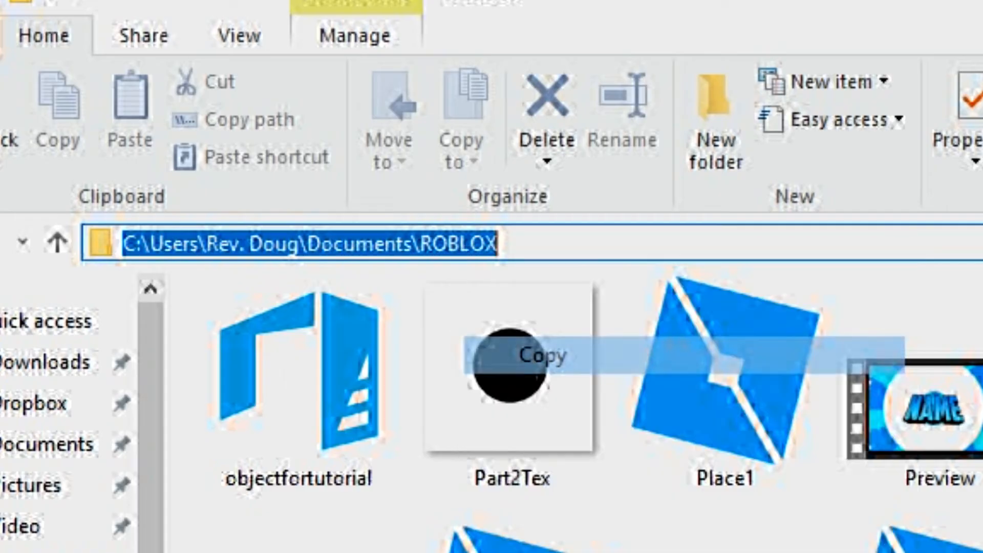
left_click(263, 542)
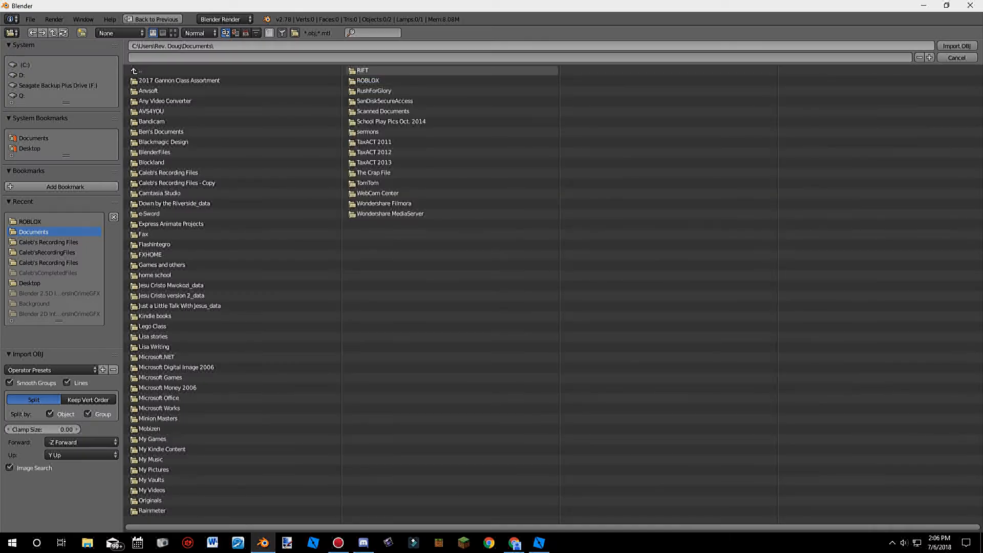
Step: Go to the copied ROBLOX folder path in the import browser and import objectfortutorial.obj
left_click(389, 46)
key("ctrl+v")
key("Return")
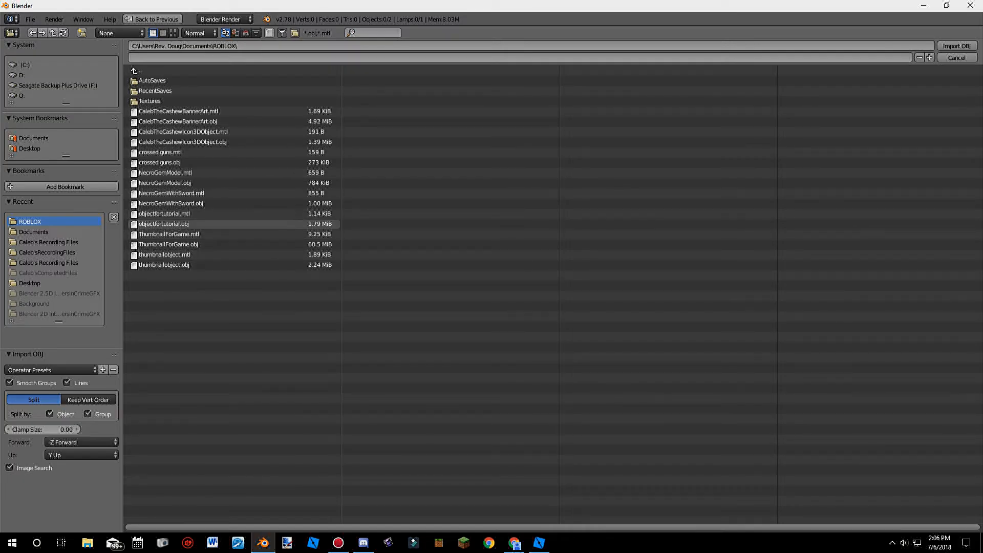
left_click(163, 224)
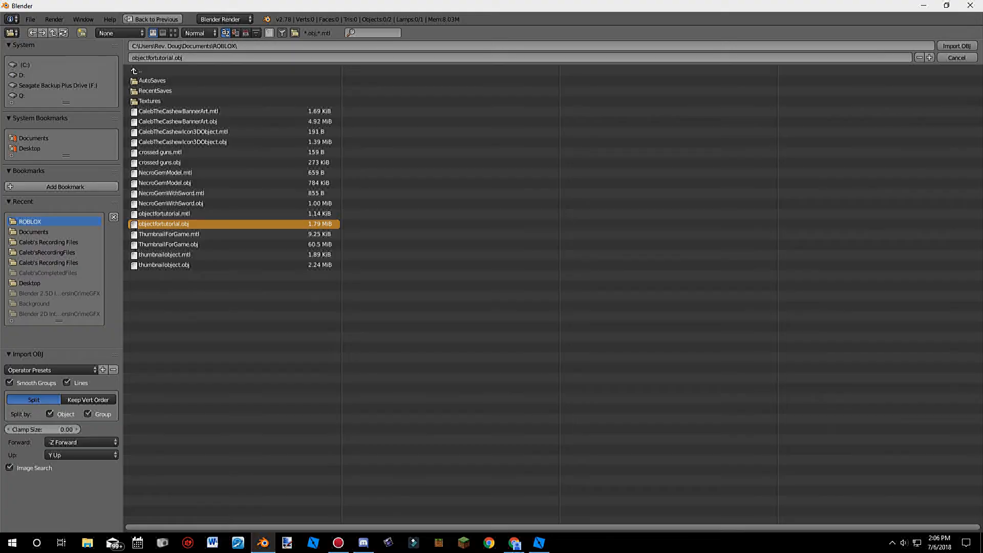
Step: Walk the viewport around the imported avatar to inspect it, ending with its front side and rifle in full view
key("shift+f")
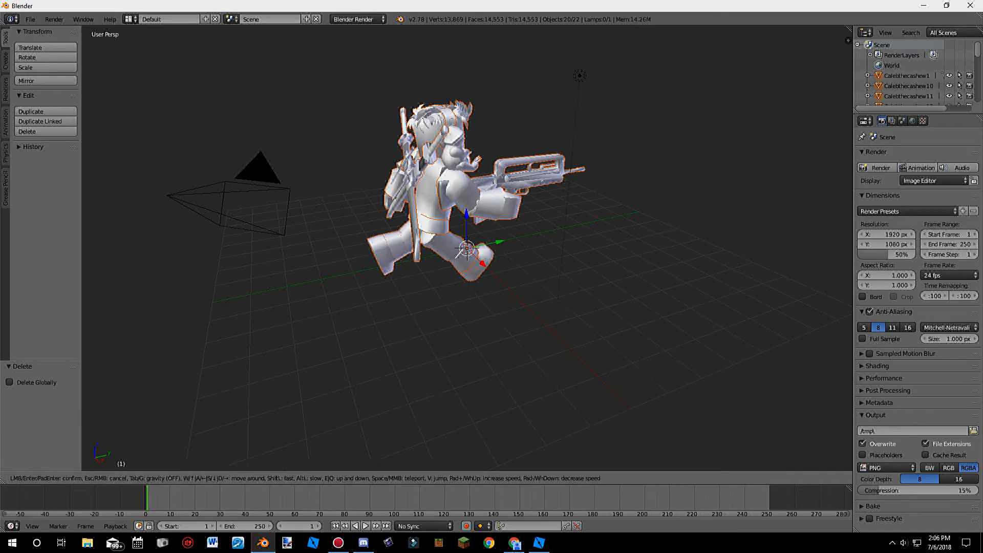
key("w")
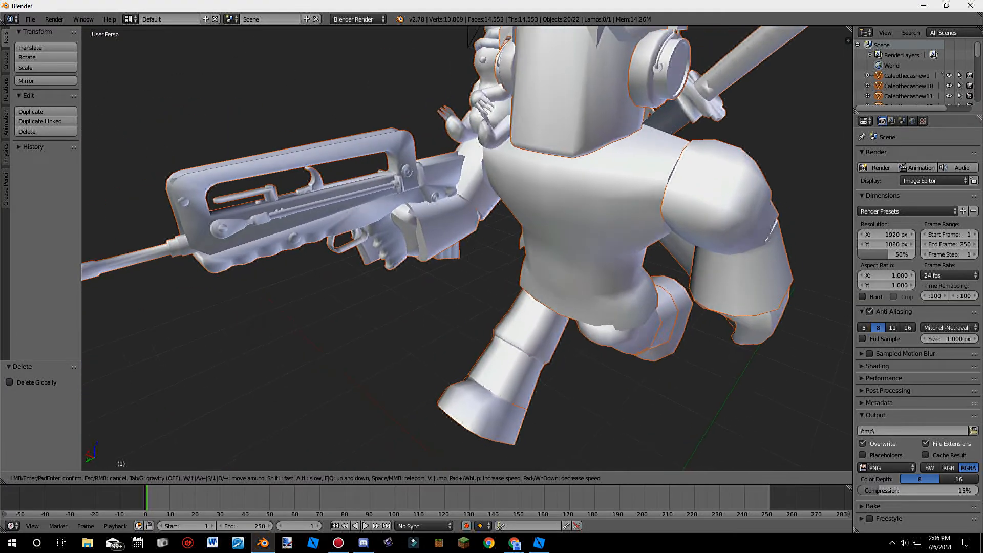
key("s")
key("a")
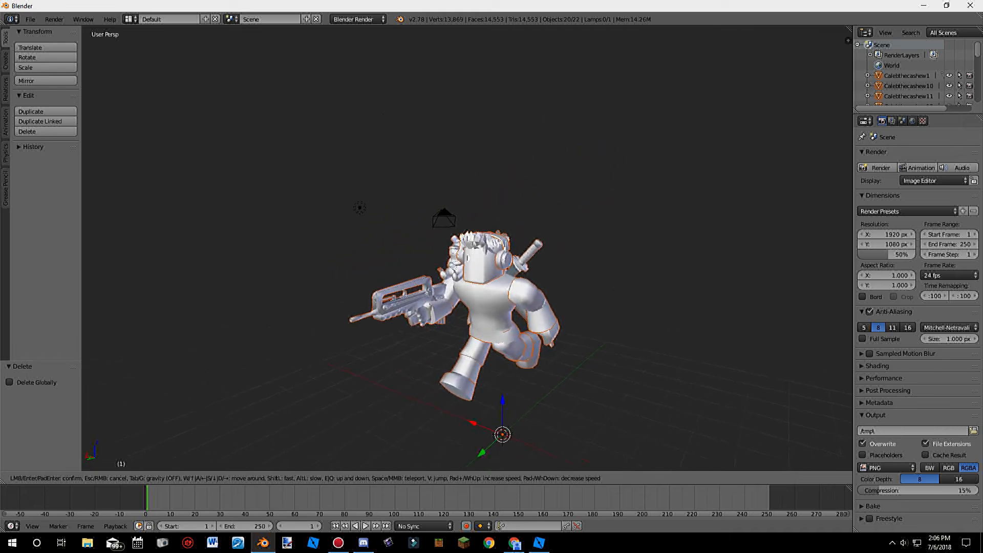
key("w")
key("s")
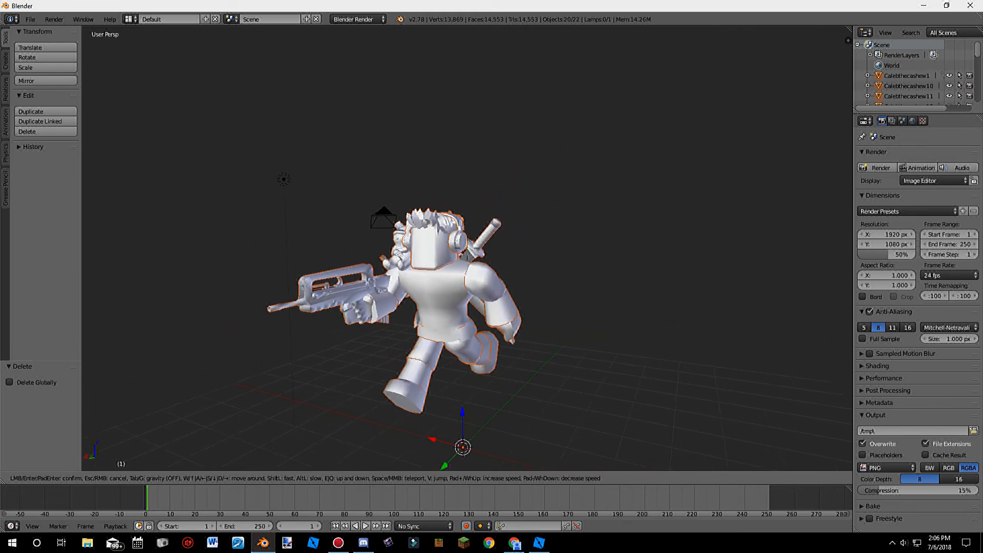
left_click(467, 249)
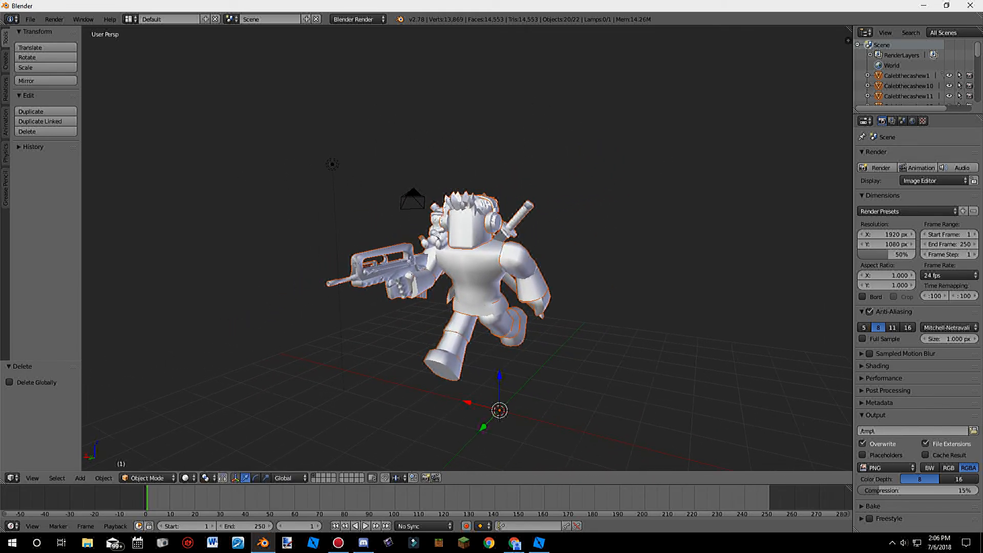
Step: Select the camera and enable Textured Solid and Ambient Occlusion in the viewport shading settings
right_click(412, 200)
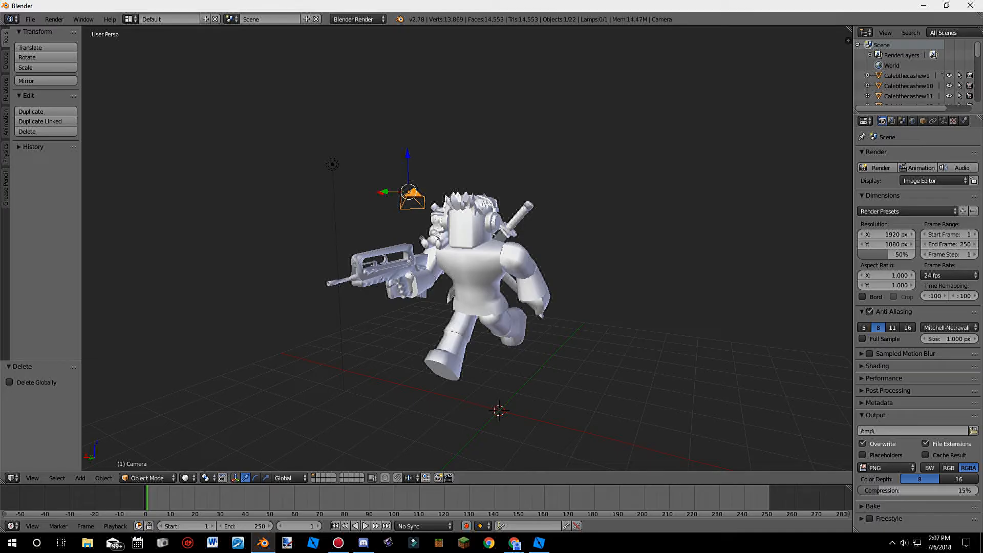
key("n")
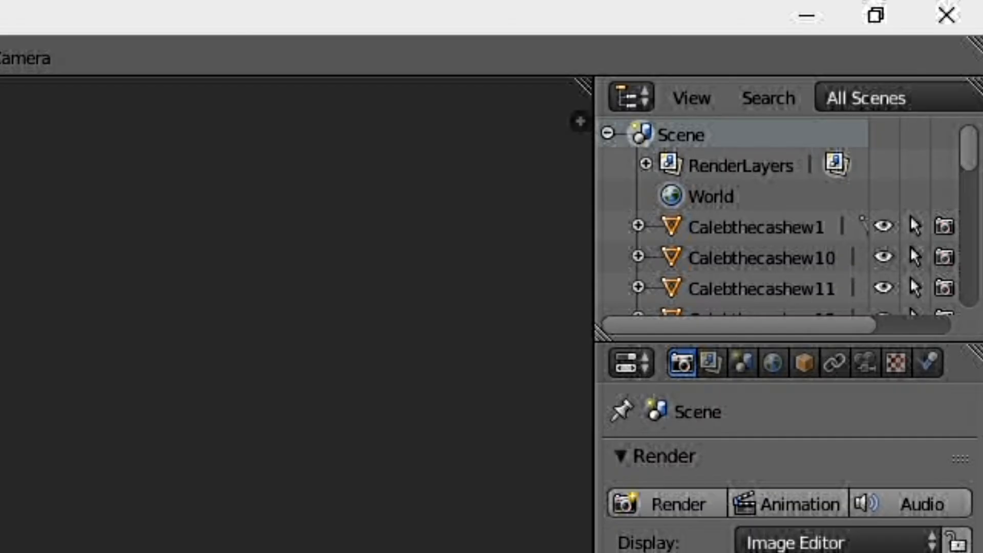
key("n")
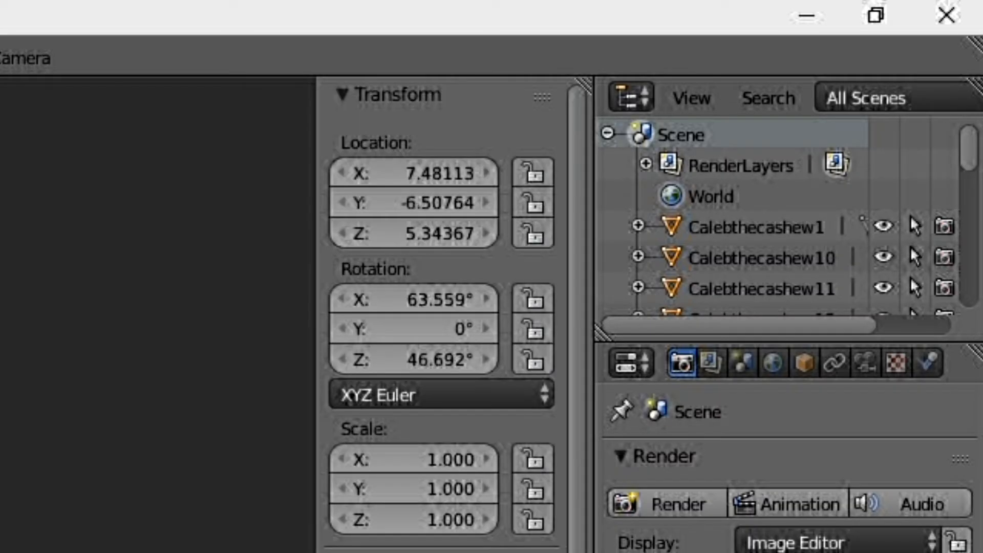
scroll(414, 298, "down", 4)
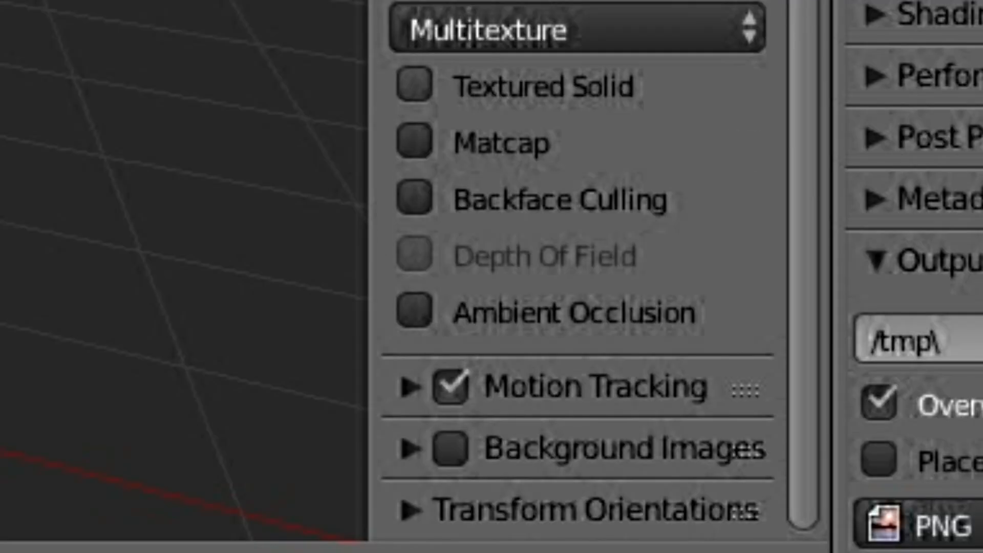
left_click(415, 84)
left_click(415, 311)
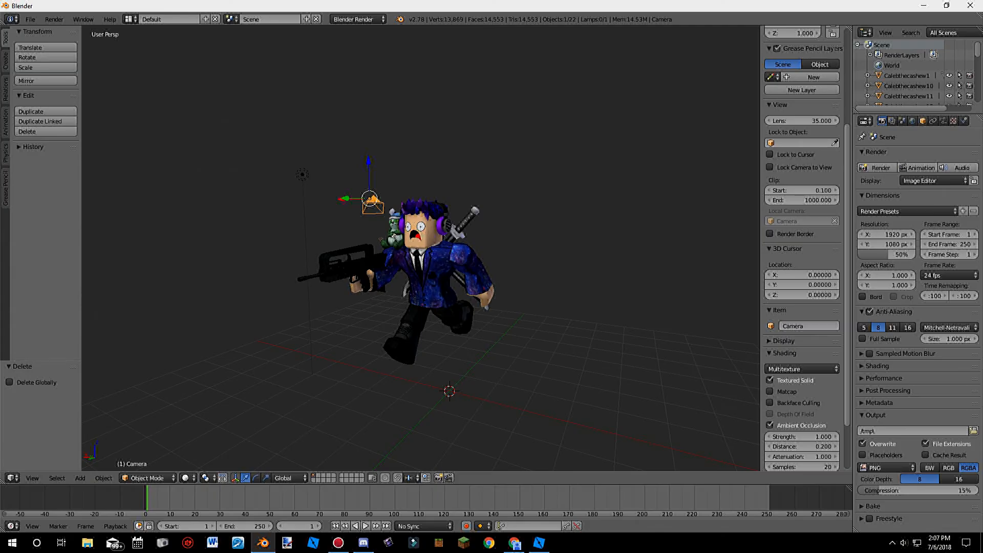
Step: Enable Ambient Occlusion, Environment Lighting and Indirect Lighting in the world settings
left_click(923, 121)
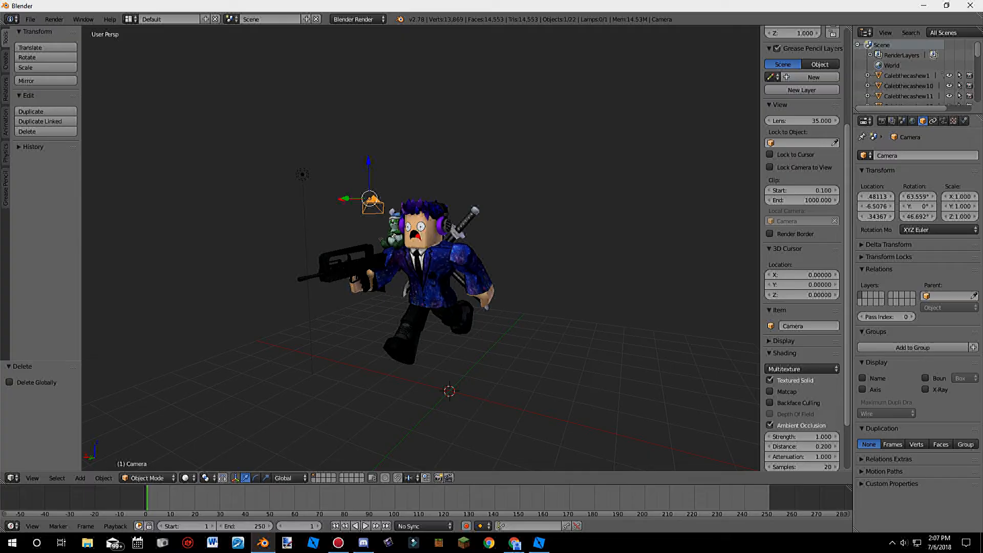
left_click(913, 121)
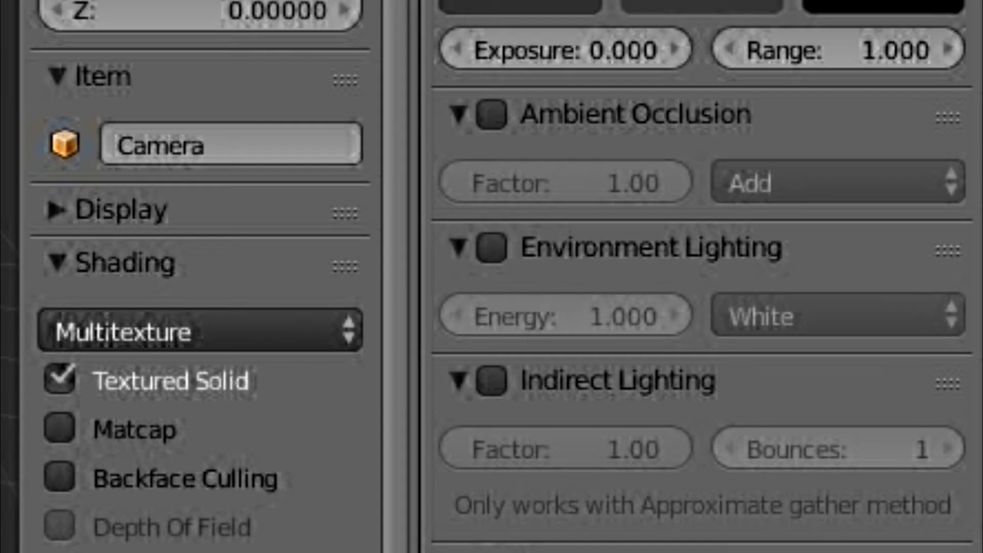
left_click(492, 114)
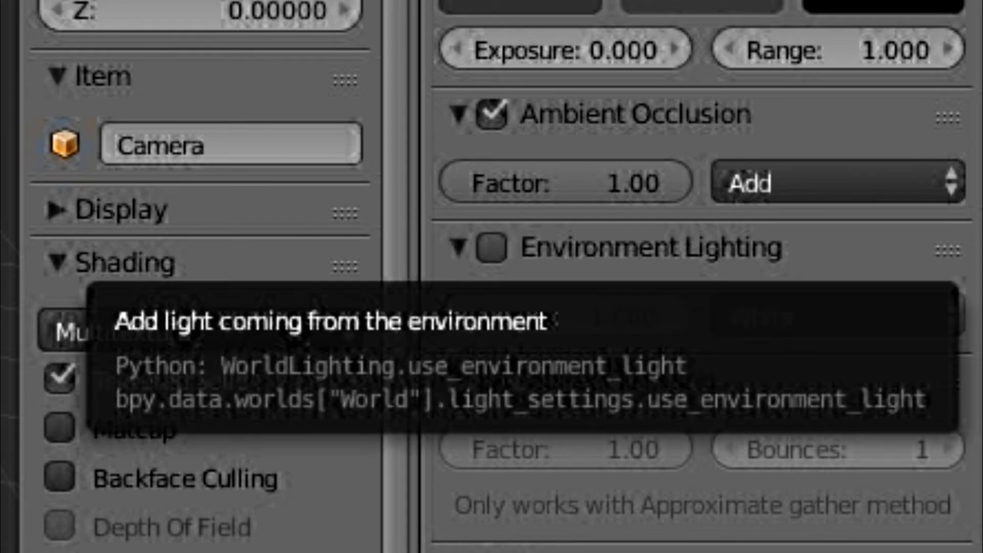
left_click(492, 248)
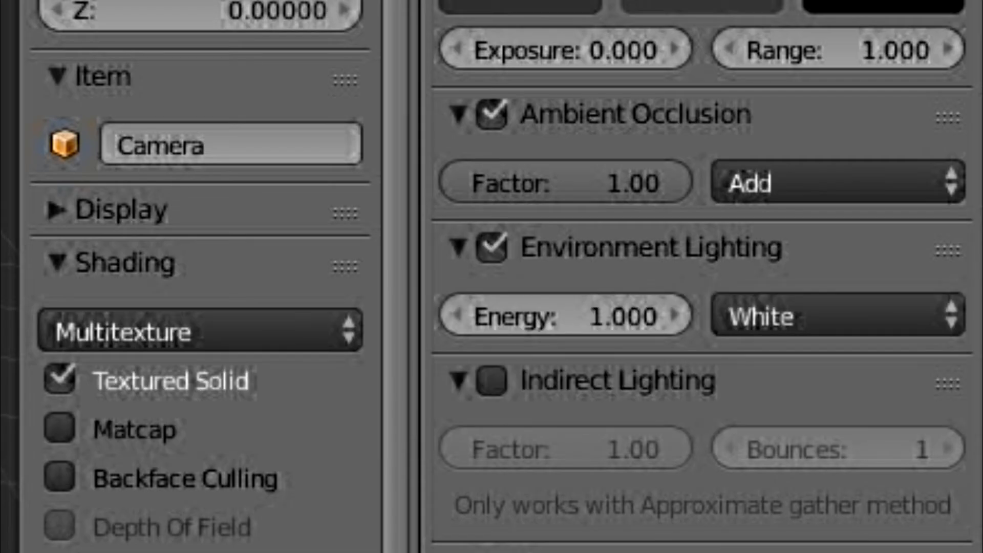
left_click(491, 380)
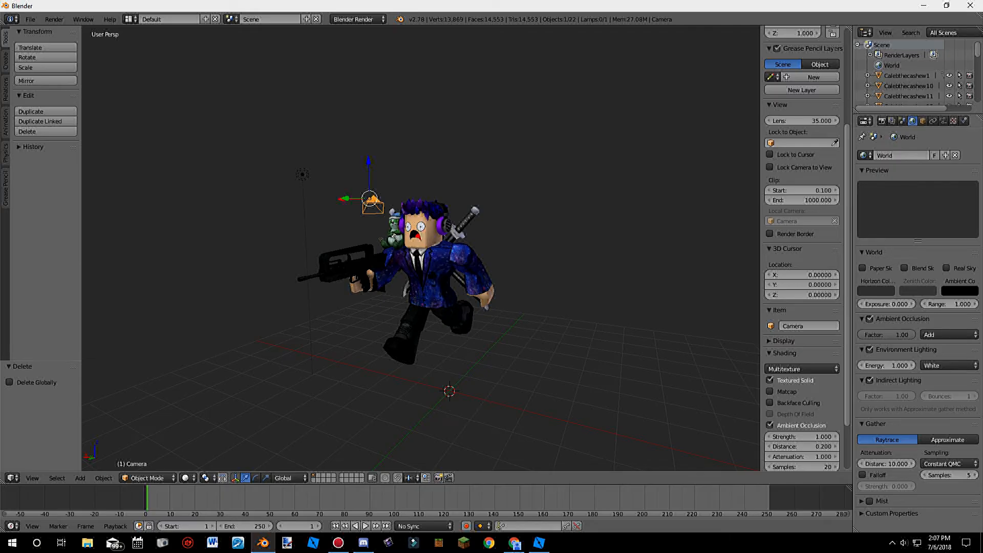
Step: Apply the 4K render preset to the scene's output dimensions
left_click(882, 121)
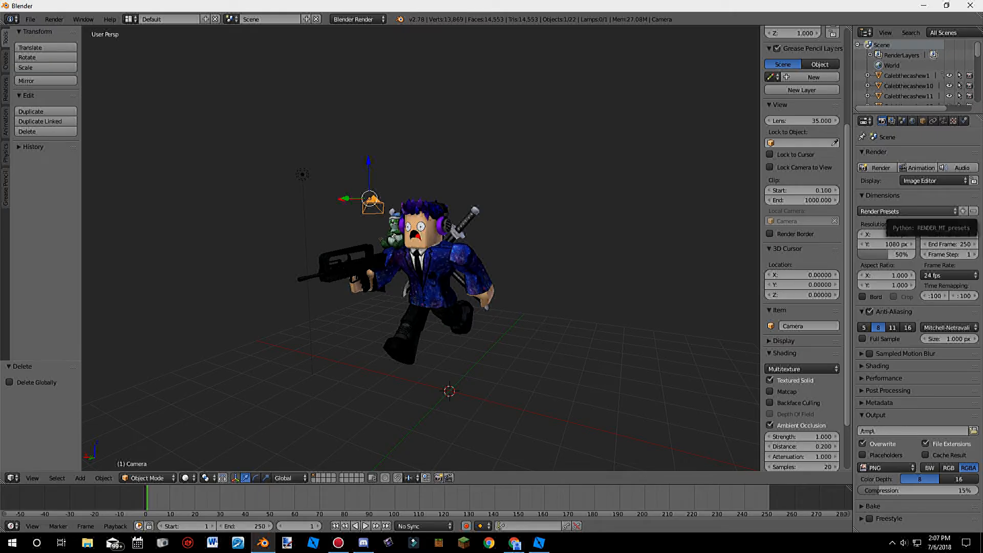
left_click(906, 211)
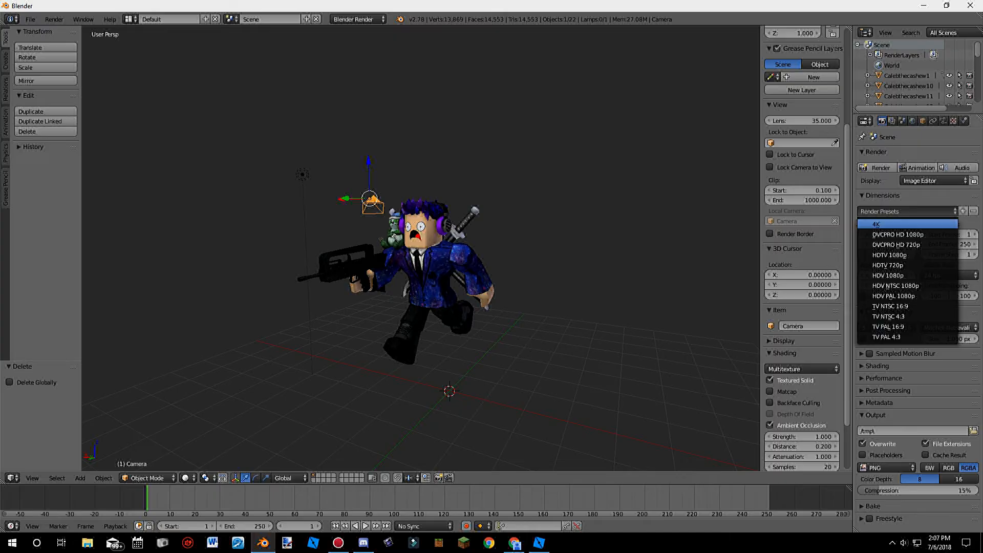
left_click(881, 228)
left_click(906, 211)
left_click(881, 224)
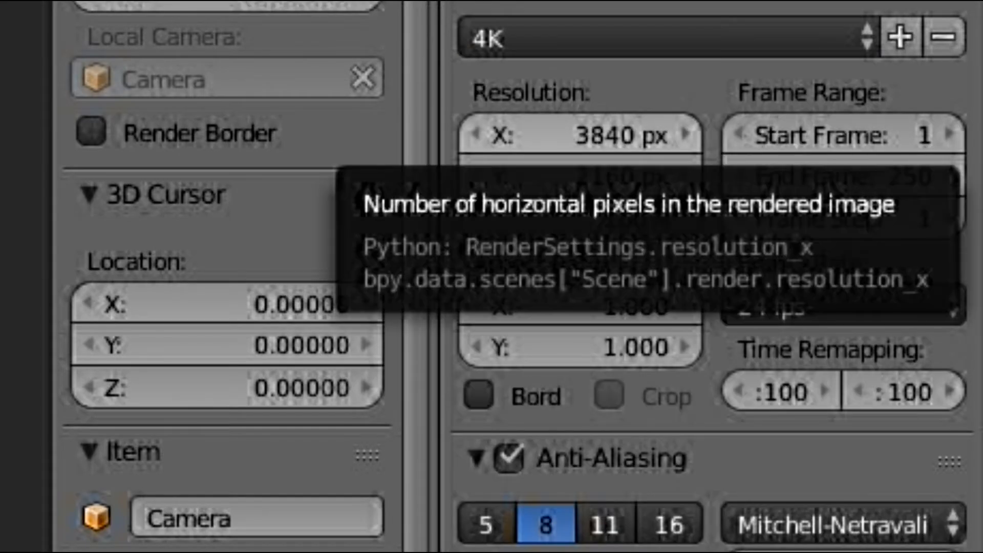
Step: Check the horizontal and vertical resolution values that the 4K preset fills in
left_click(581, 135)
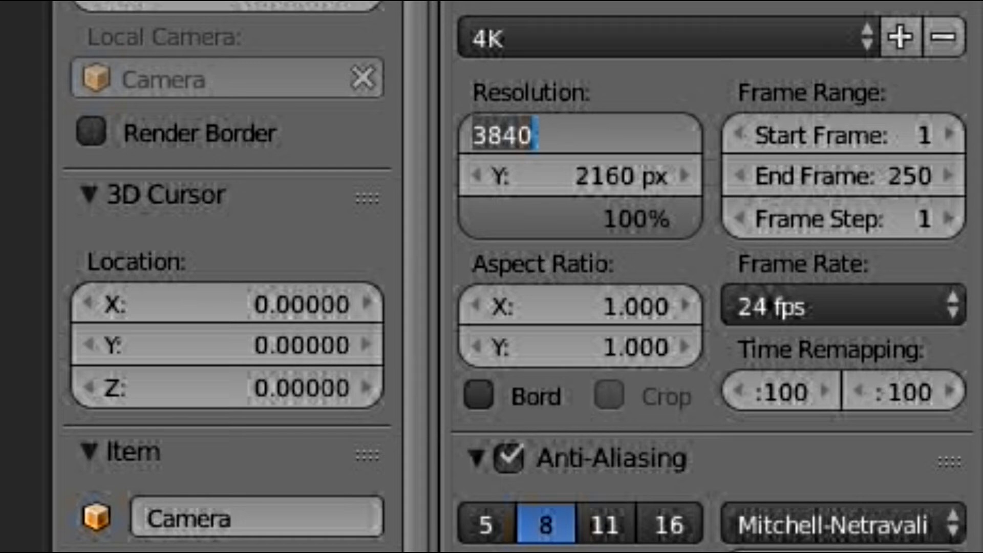
left_click(581, 177)
left_click(580, 176)
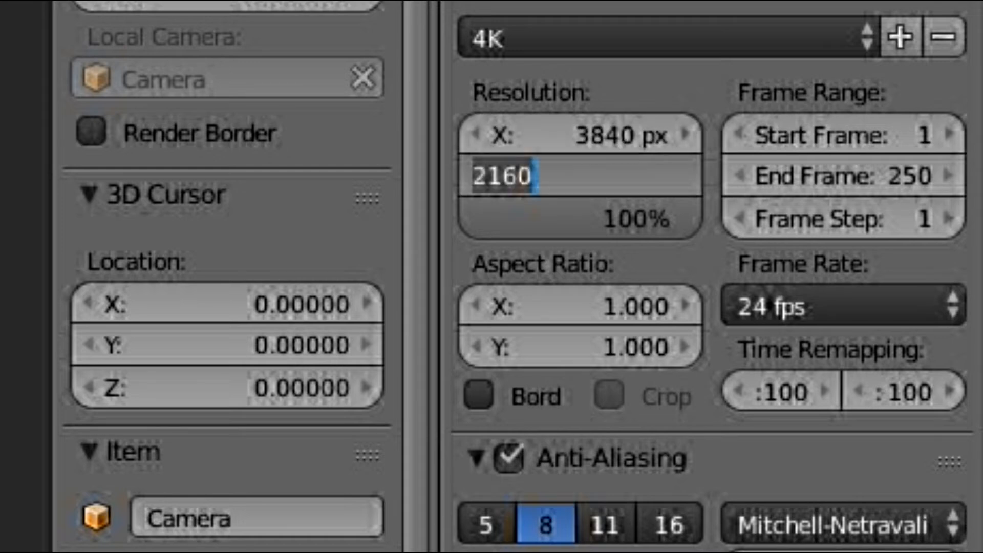
left_click(535, 176)
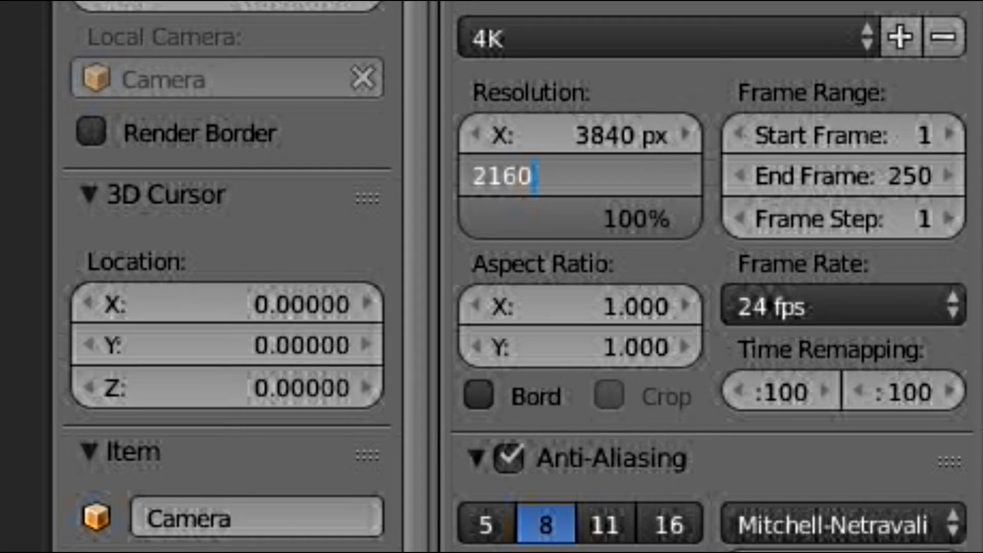
key("Return")
left_click(901, 37)
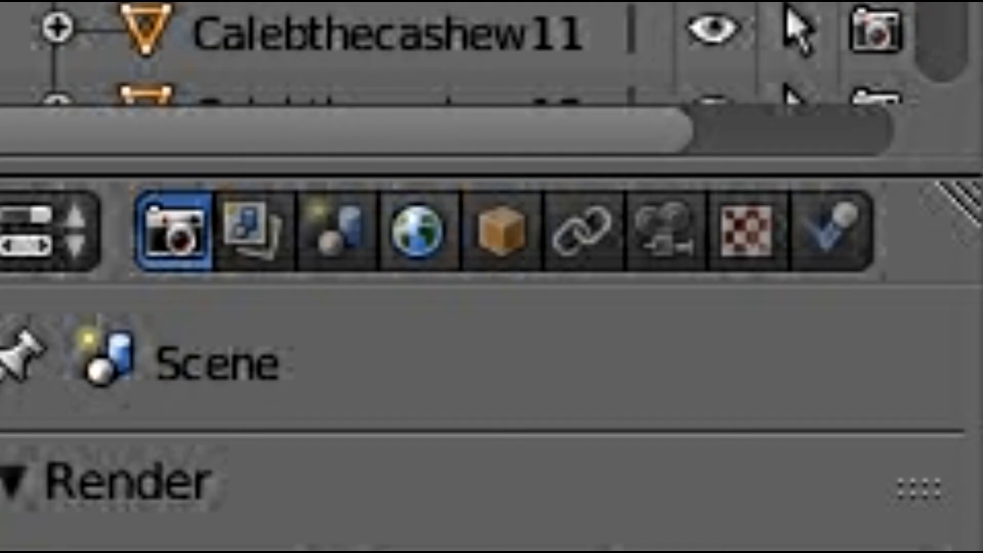
Step: Expand the render Shading settings and set Alpha to Transparent so the background is left out of the render
left_click(913, 121)
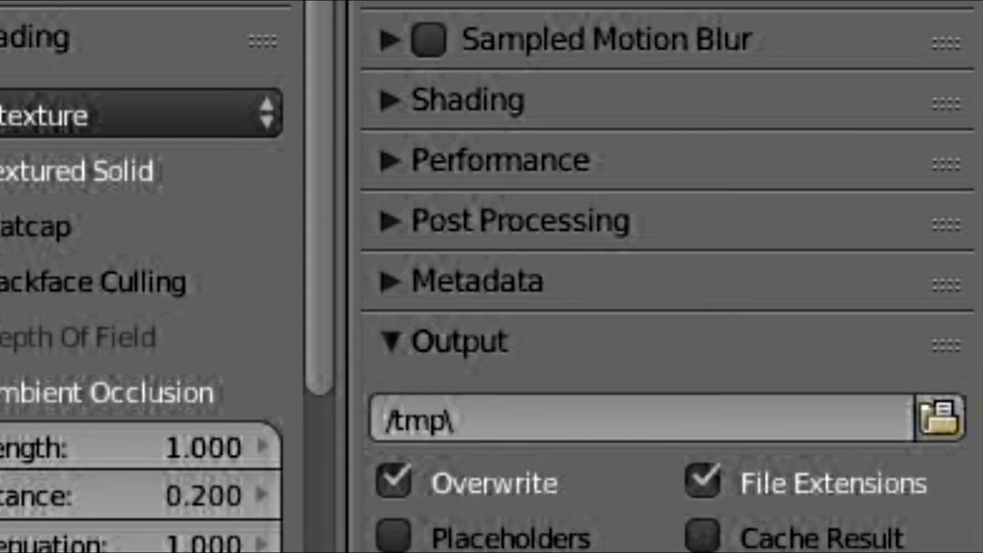
left_click(451, 100)
left_click(849, 234)
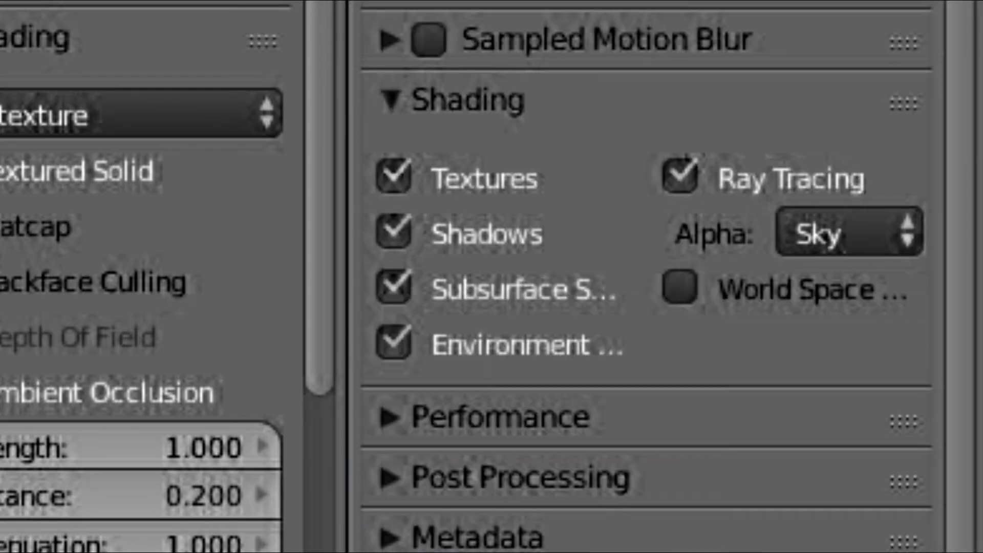
left_click(849, 235)
left_click(722, 118)
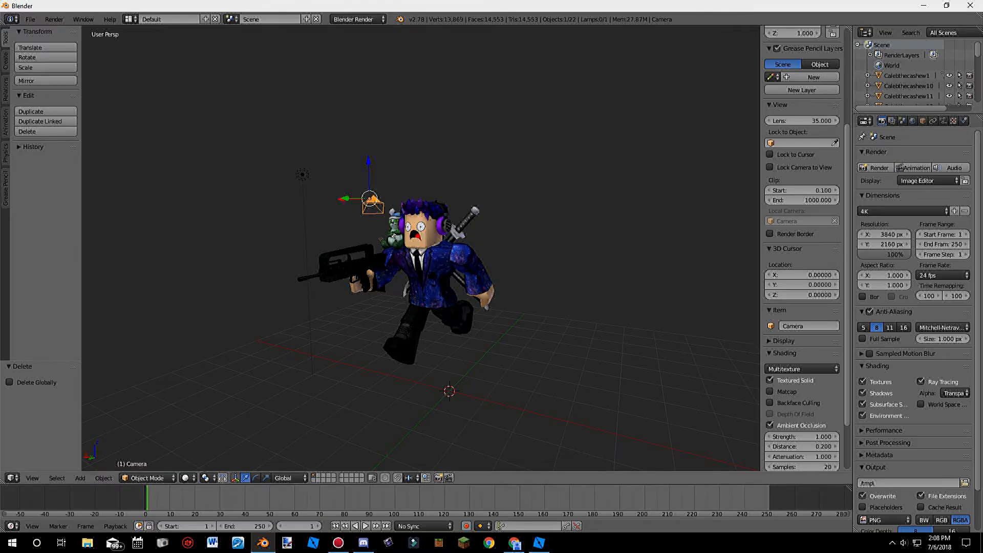
Step: Hide the viewport's properties sidebar and view the scene through the selected camera
key("n")
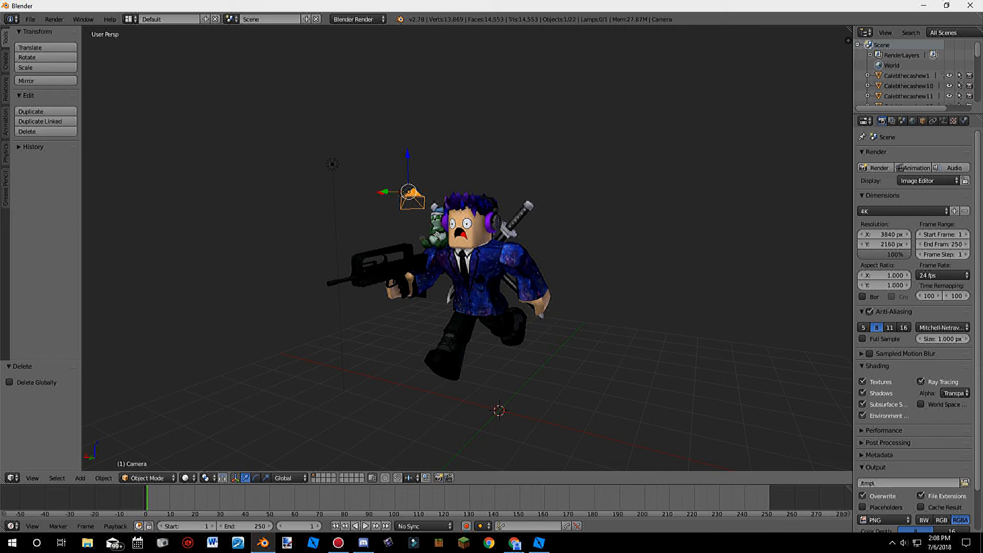
left_click(409, 192)
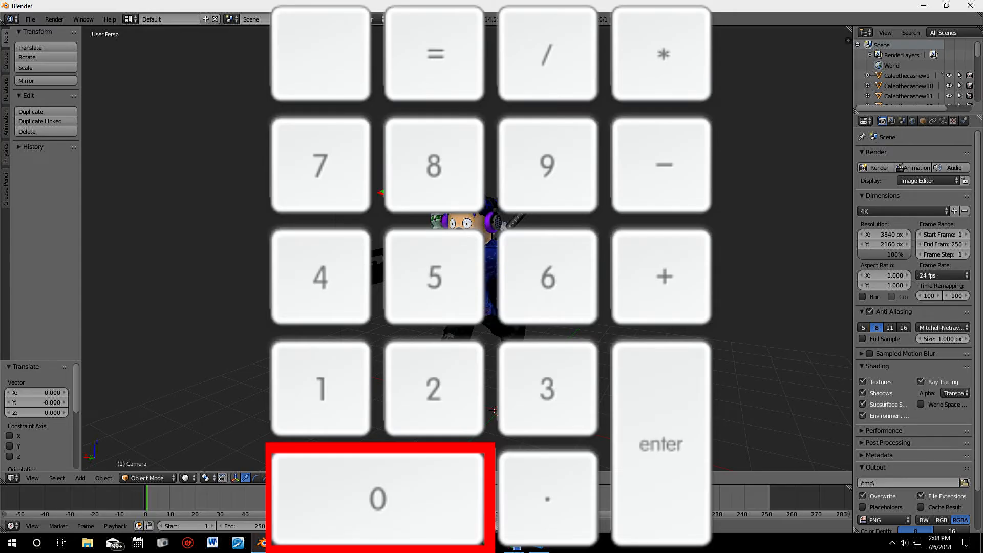
key("KP_0")
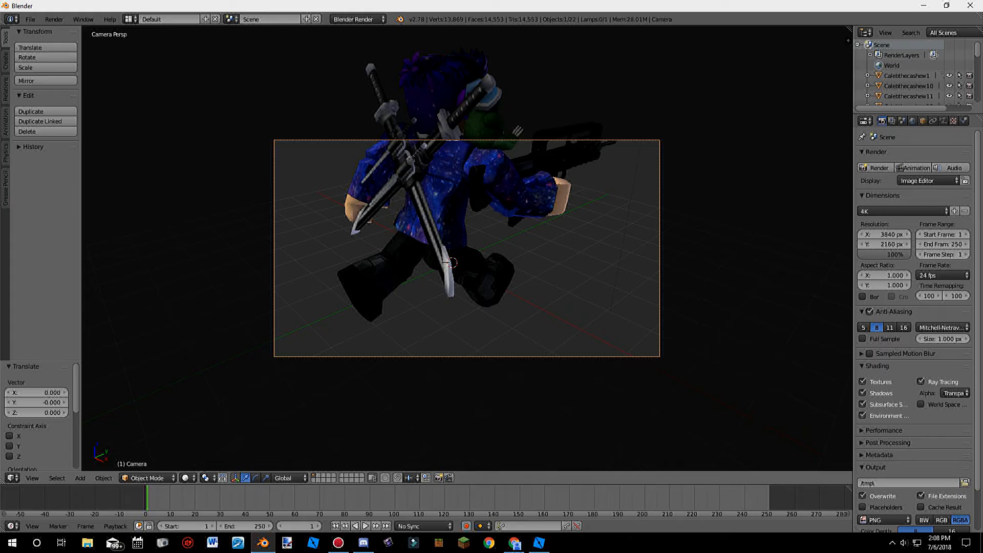
Step: Walk the camera around to the avatar's front and back it away until the whole figure and rifle fit the frame
key("shift+f")
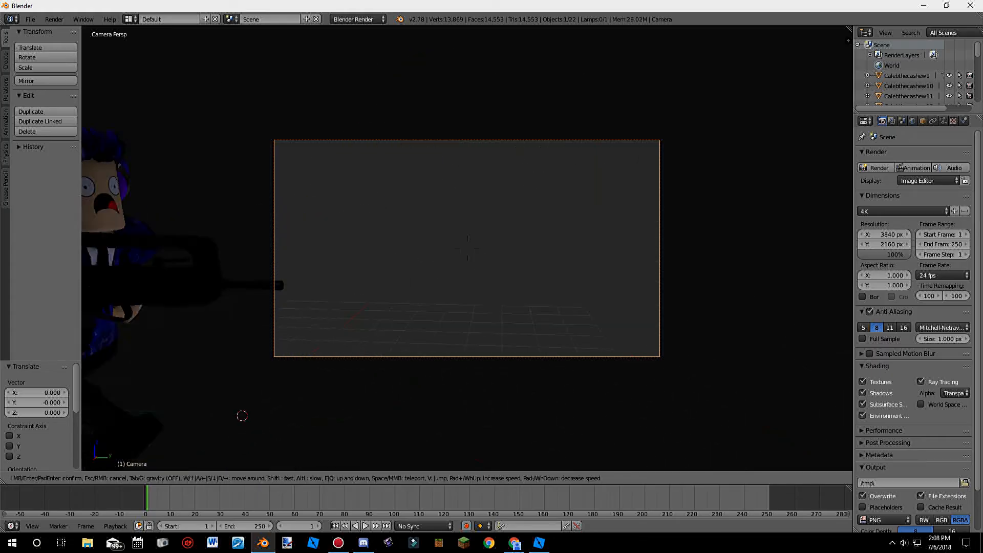
key("d")
key("s")
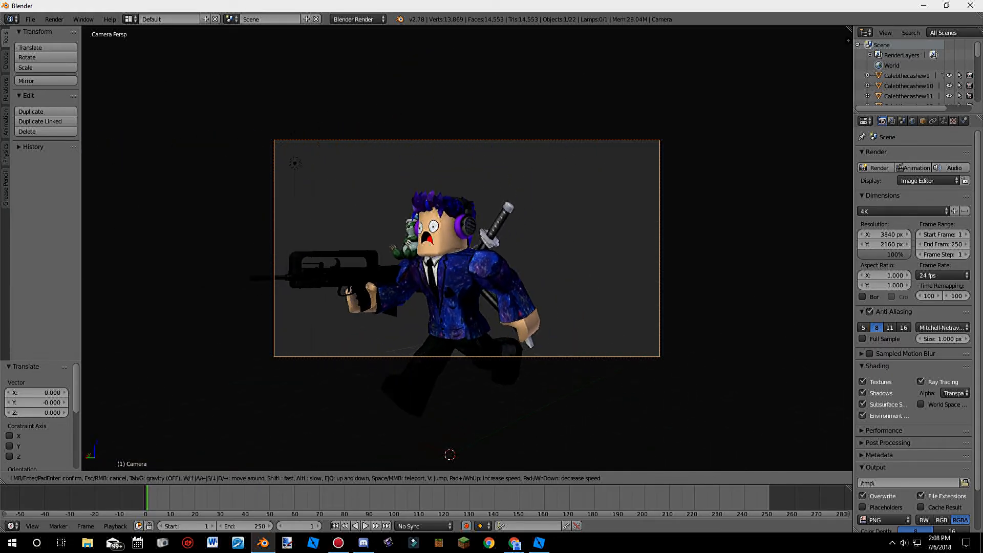
key("a")
key("s")
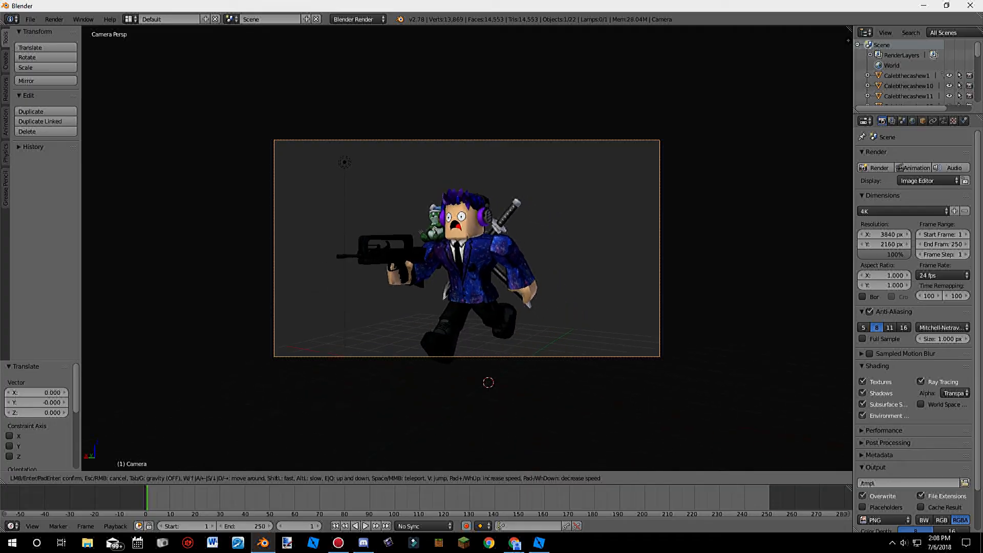
key("s")
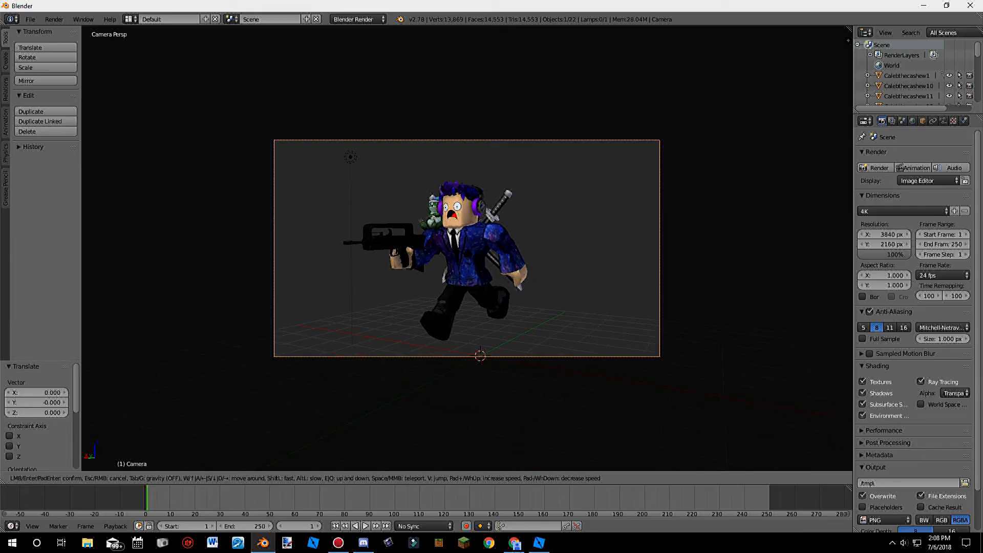
key("Return")
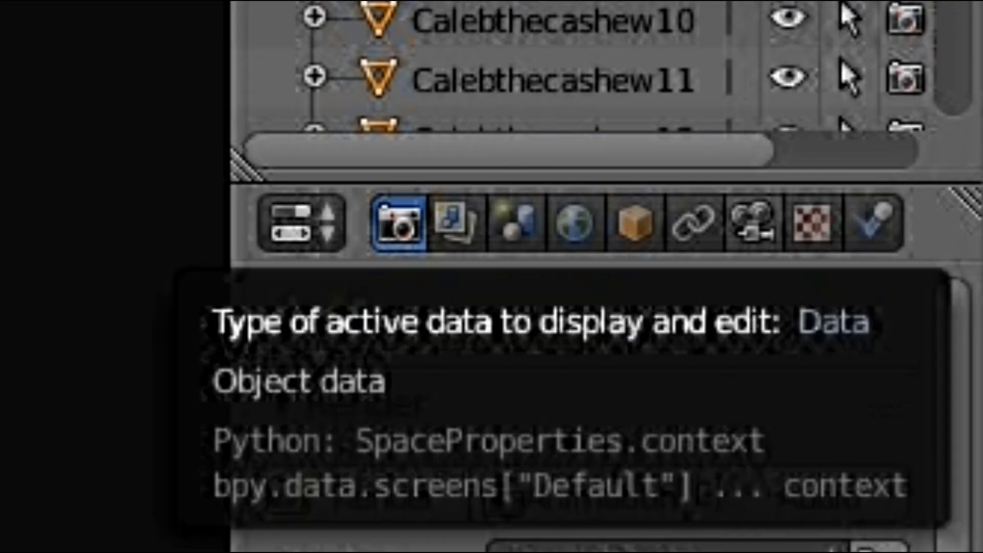
Step: Raise the camera's focal length to 80.72 mm and walk the camera back until the full avatar fits the frame again
left_click(753, 224)
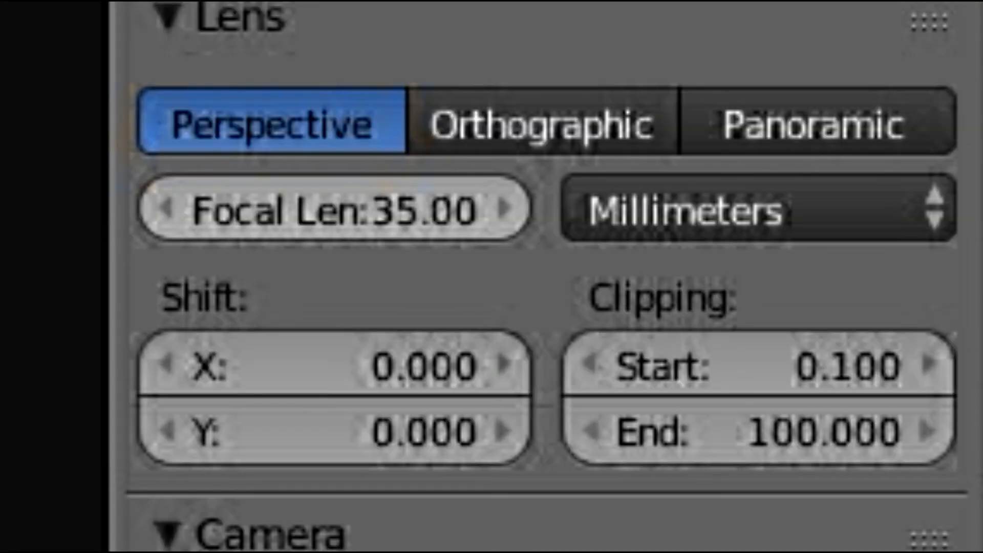
left_click_drag(333, 209, 595, 208)
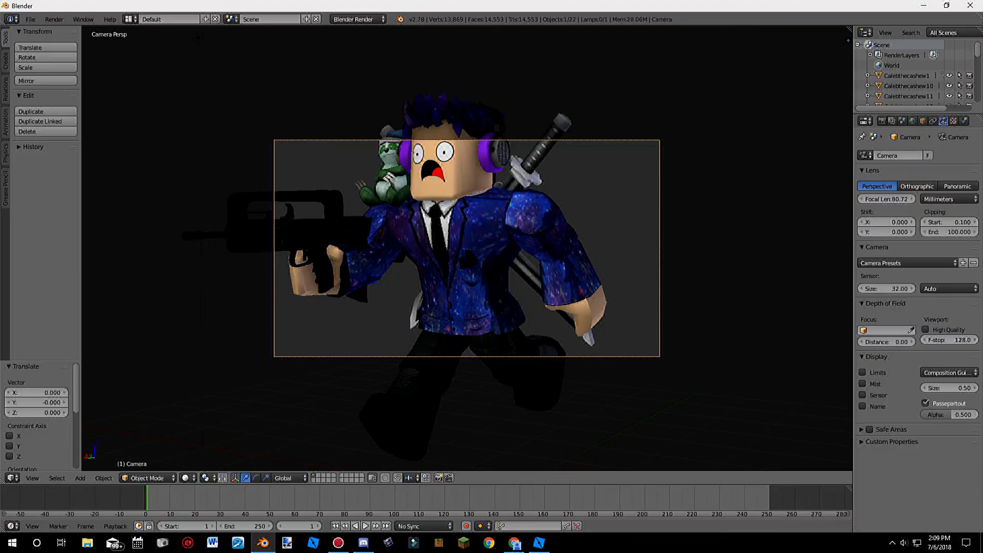
key("shift+f")
key("s")
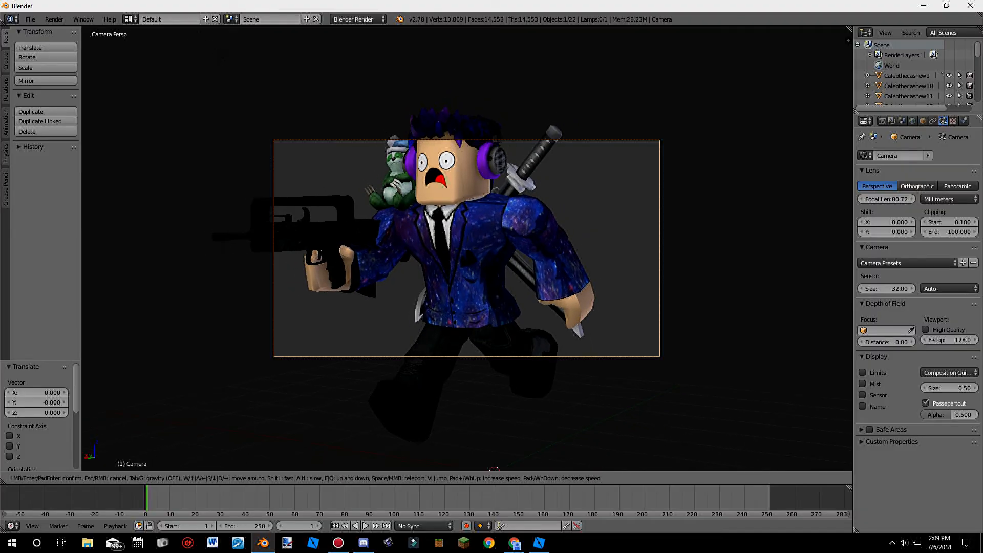
key("s")
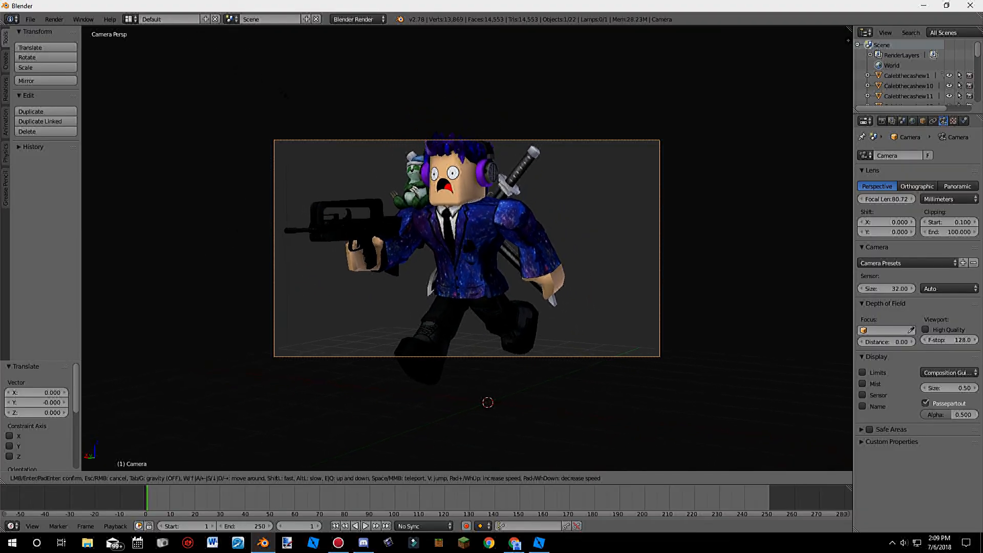
key("s")
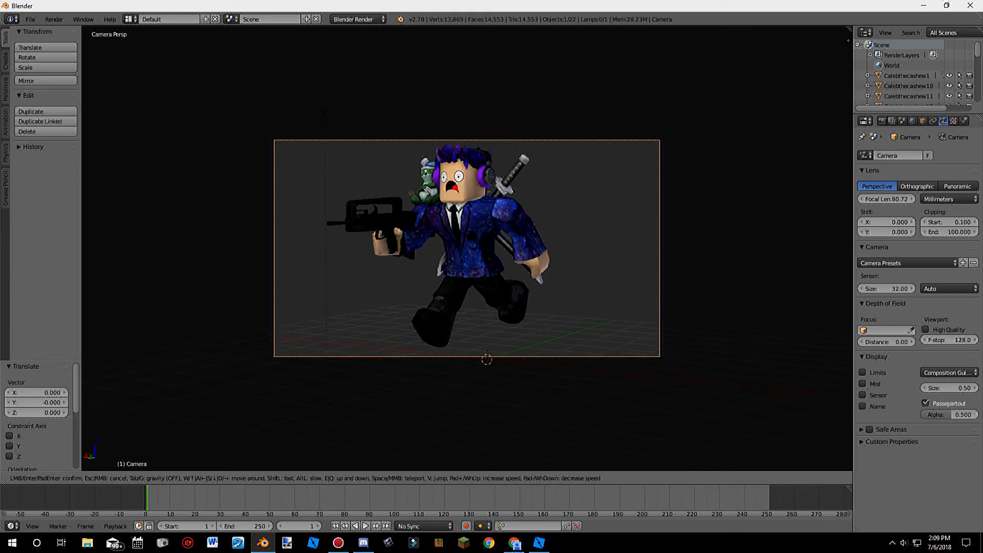
key("Return")
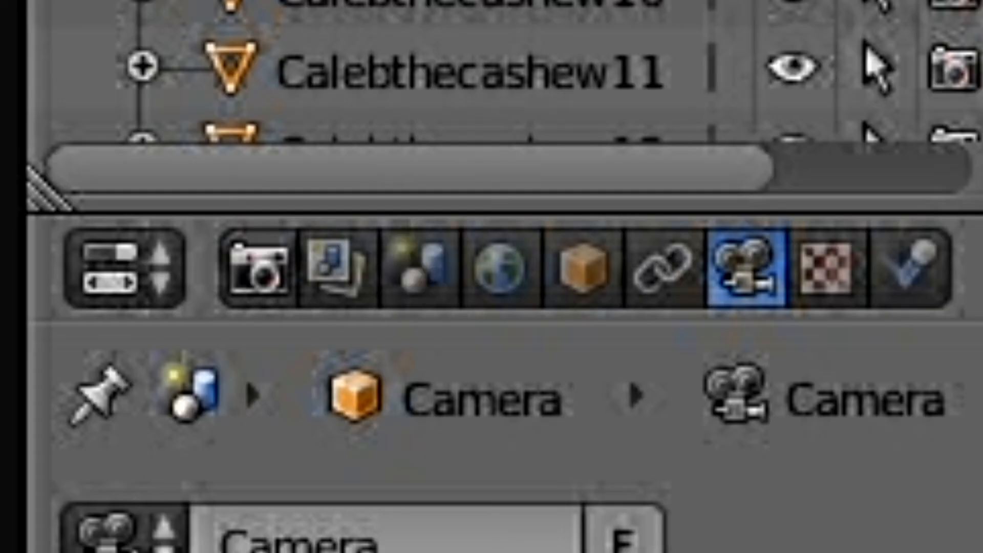
Step: Render the still image and save the result as tutorialpic.png in the Documents folder
left_click(882, 121)
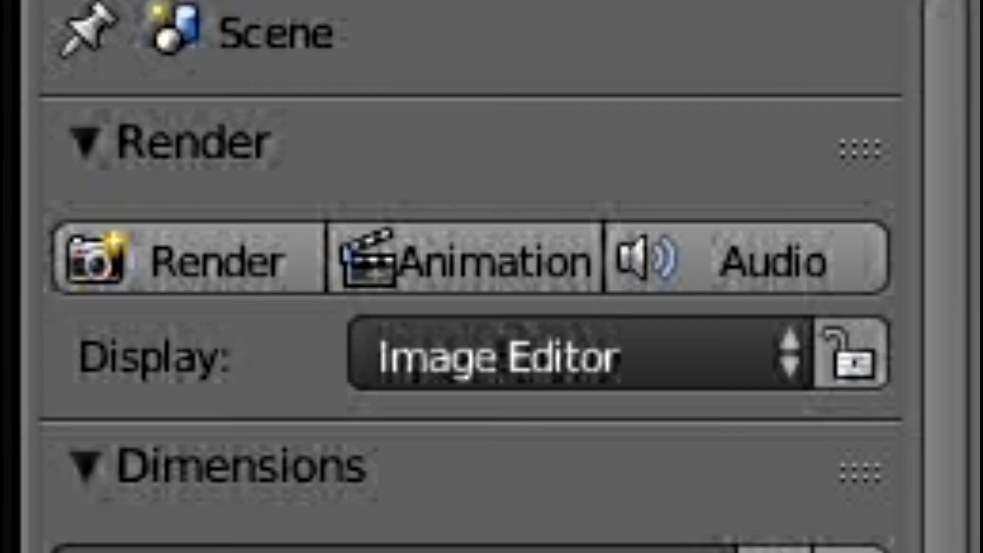
left_click(192, 262)
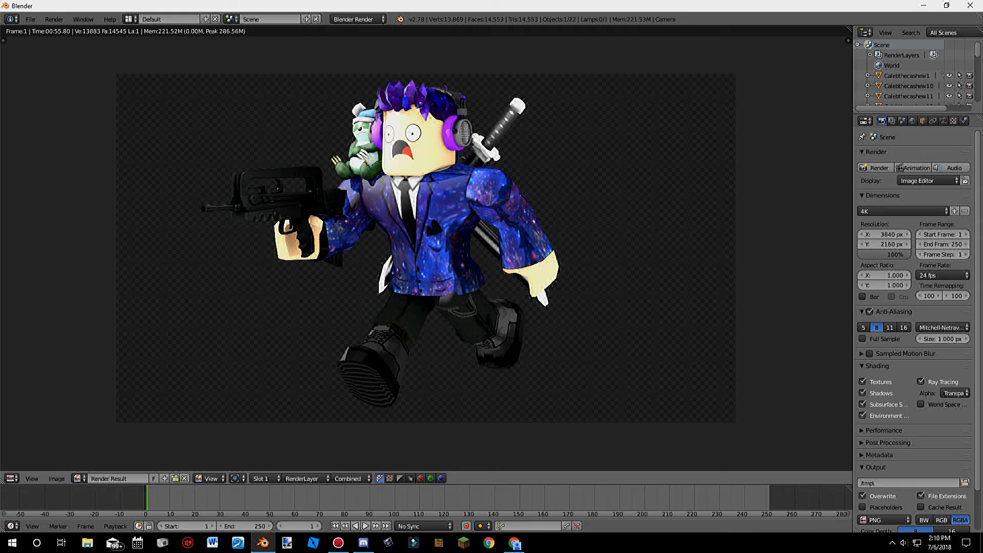
left_click(56, 479)
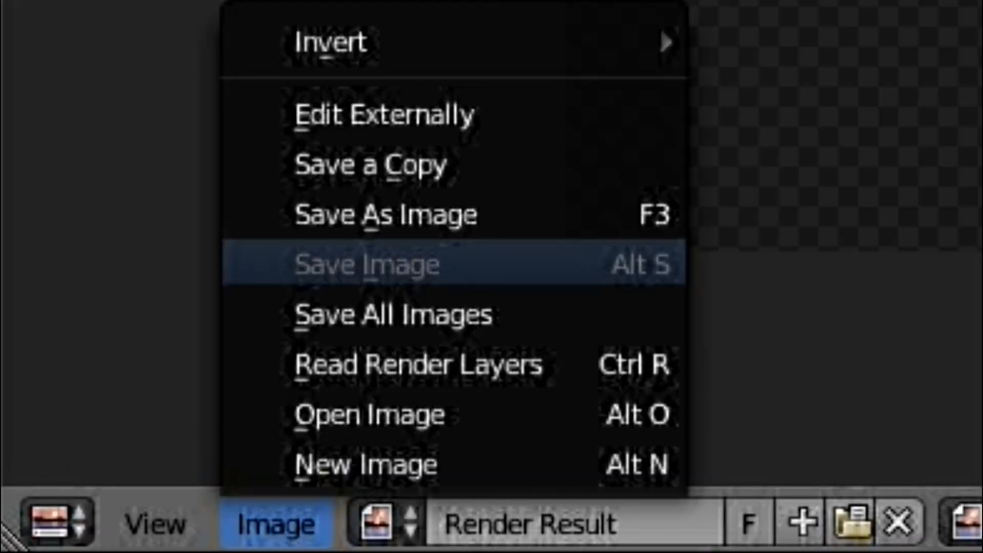
left_click(384, 215)
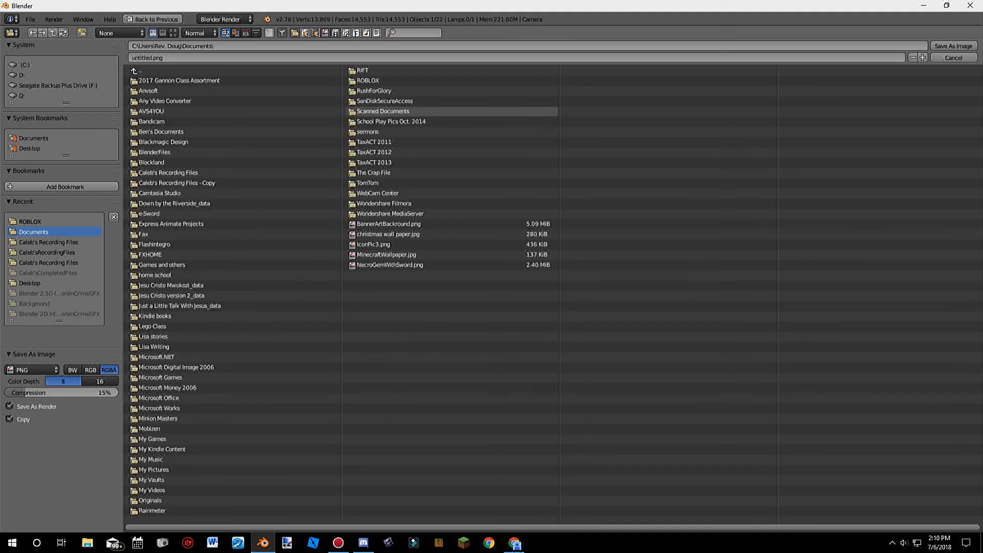
left_click(175, 58)
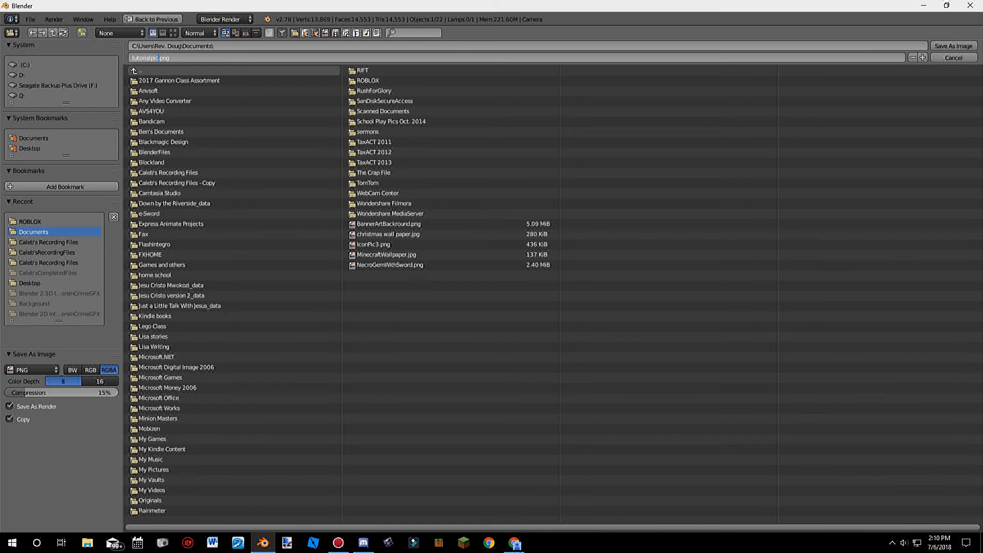
left_click(953, 46)
left_click(954, 46)
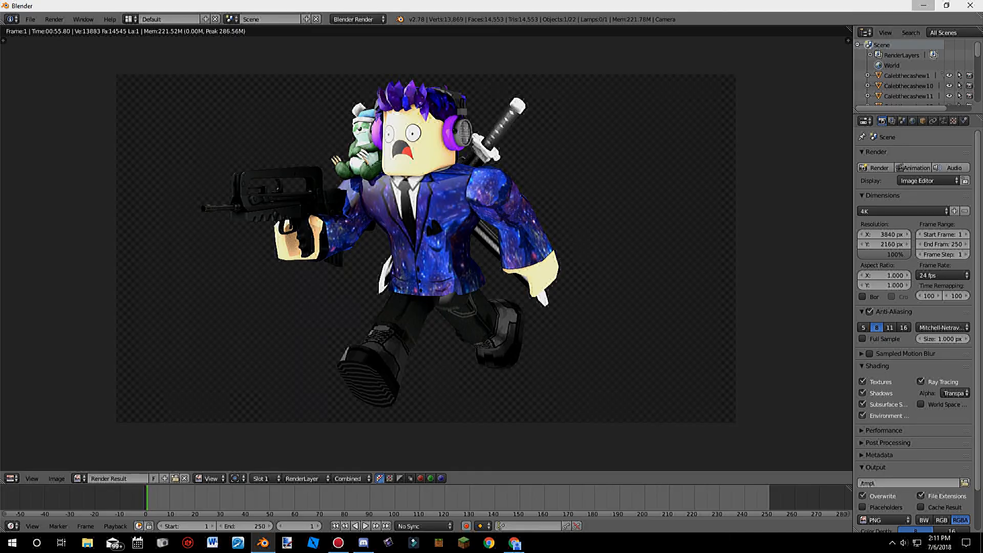
Step: Switch from Blender to Chrome and search the web in a new tab for "fortnite player transparent backroung"
left_click(924, 5)
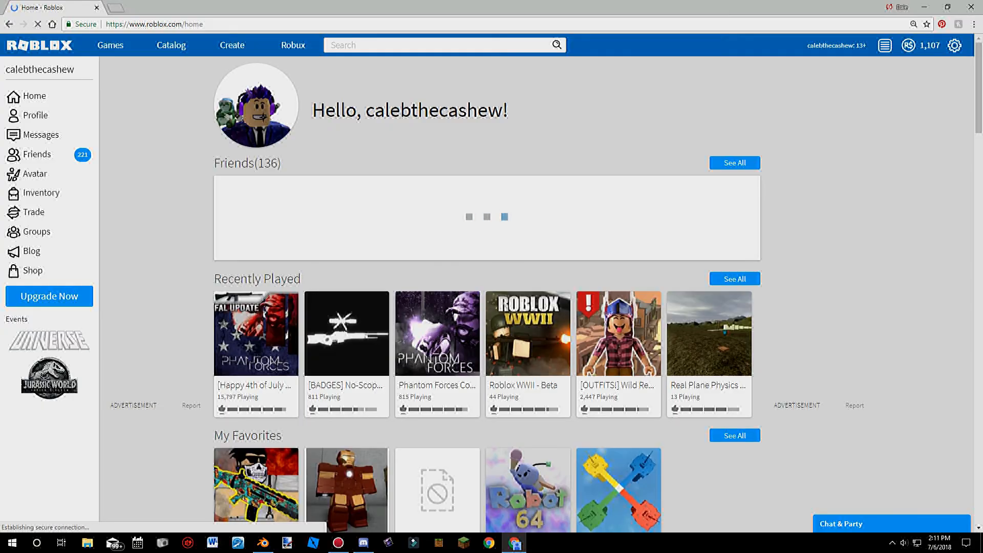
left_click(116, 7)
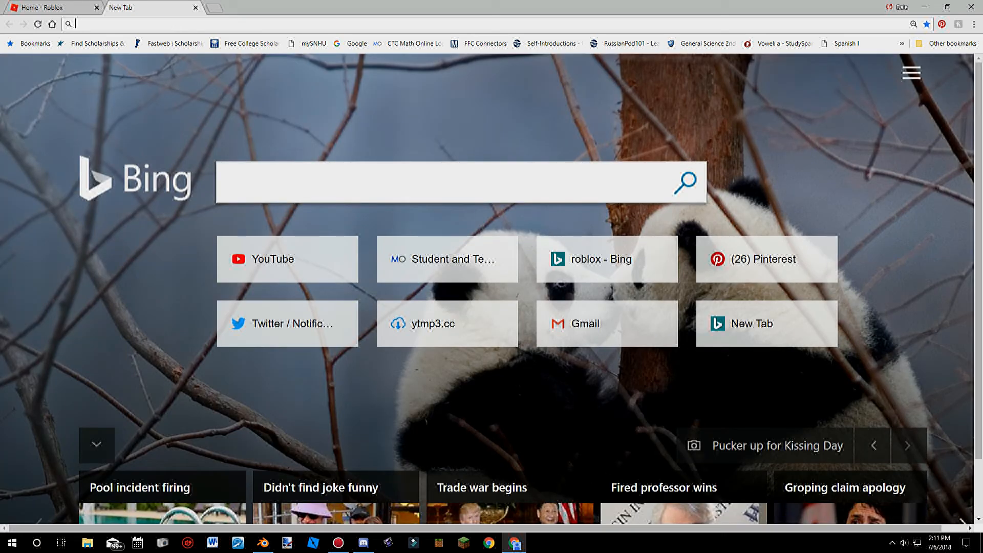
type("fortnite")
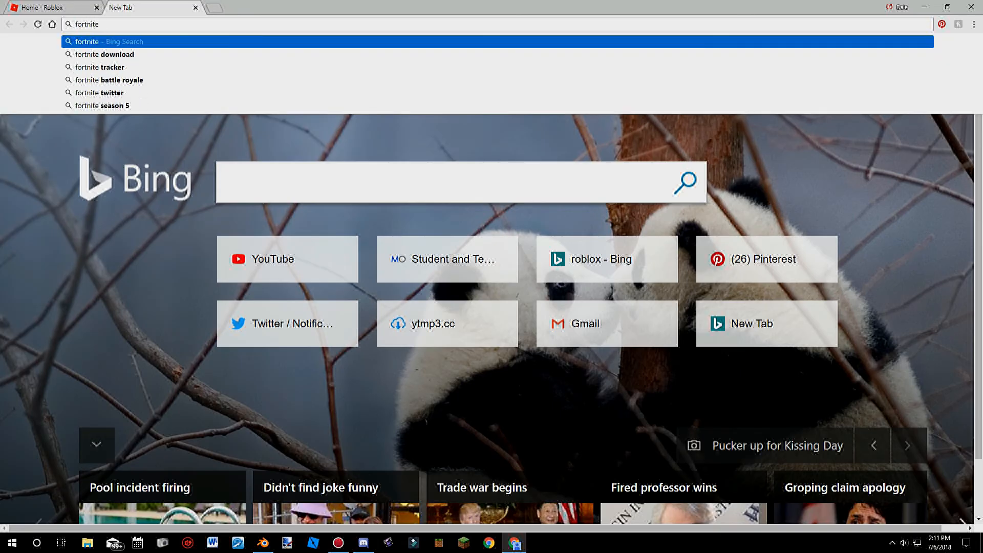
type(" player tra")
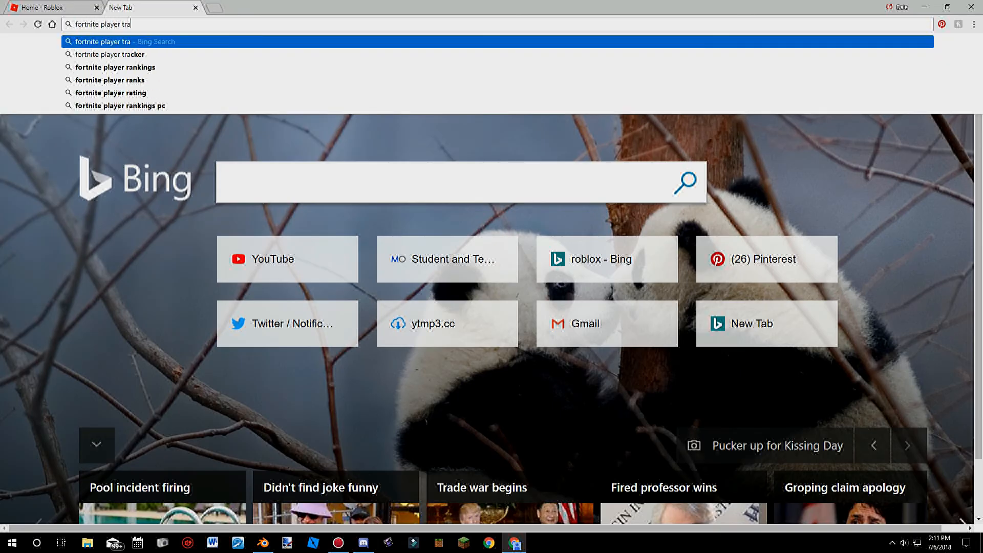
type("nspar")
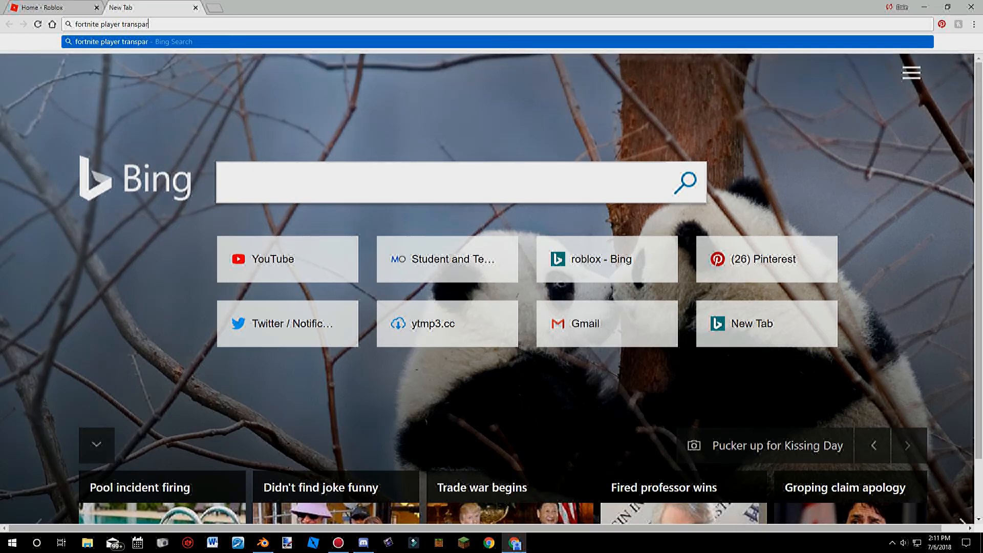
type("ent backroung")
key("Return")
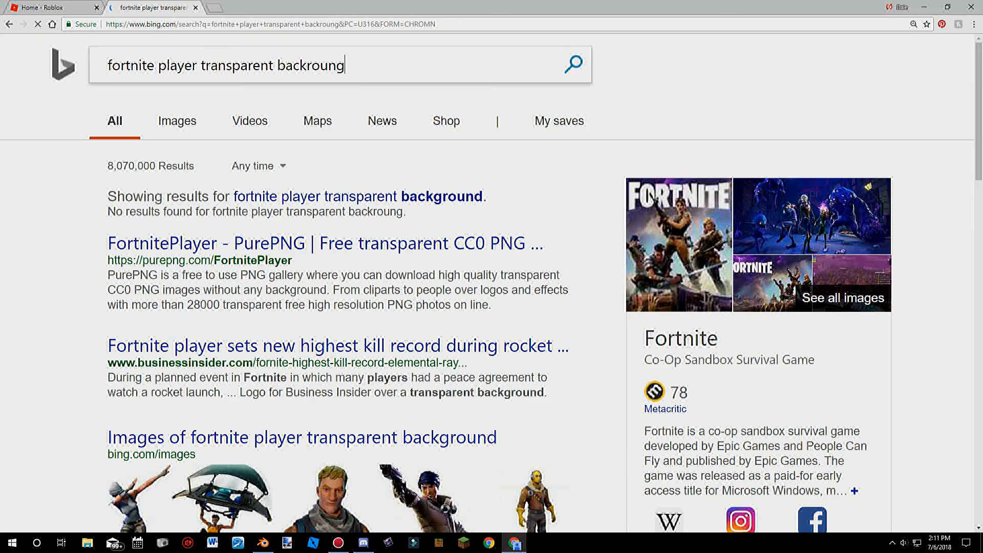
Step: Change the search to "fortnite player transparent backround" and show the image results
key("BackSpace")
type("d")
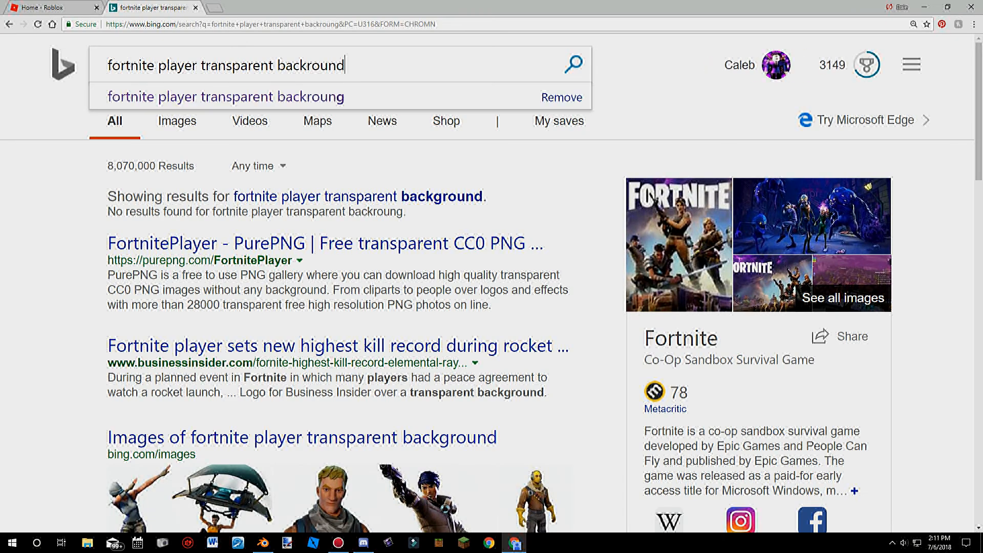
key("Return")
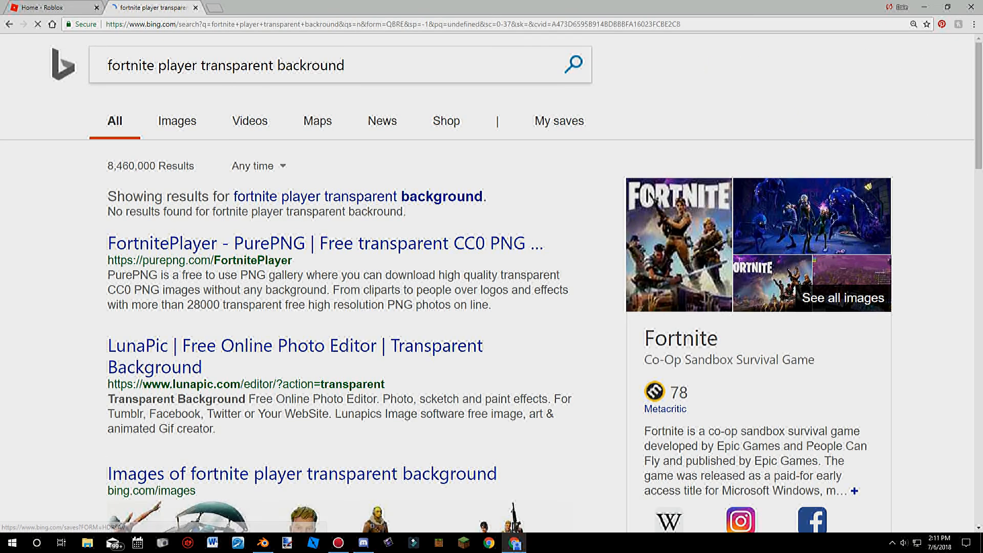
left_click(177, 121)
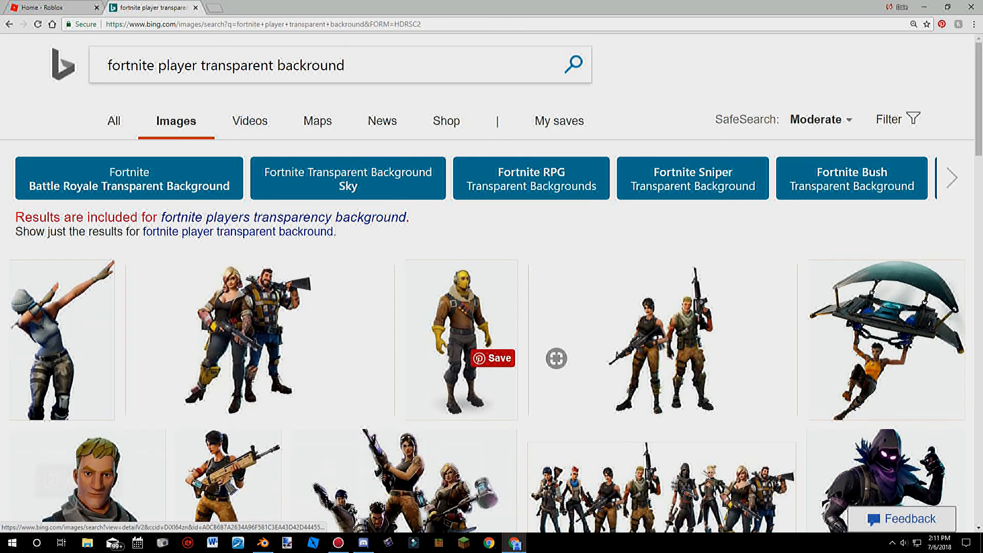
Step: Copy the Raven outfit image with the checkered background from the image results and close the search tab
left_click(62, 338)
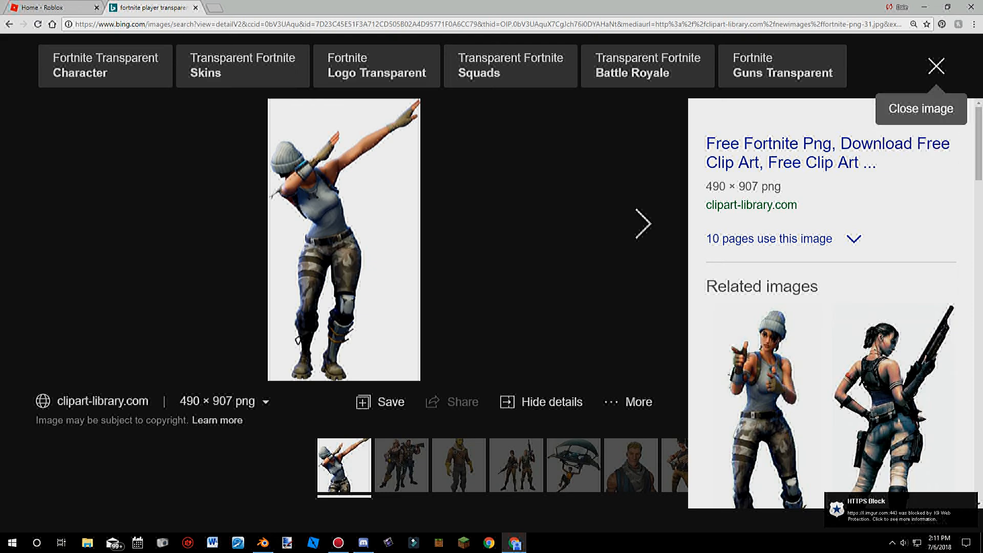
left_click(936, 65)
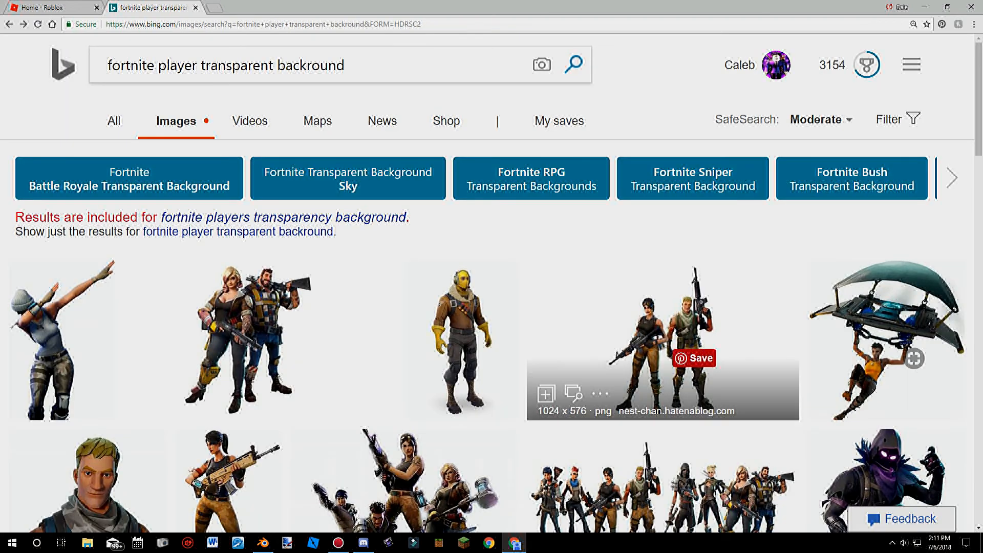
scroll(661, 353, "down", 3)
left_click(886, 359)
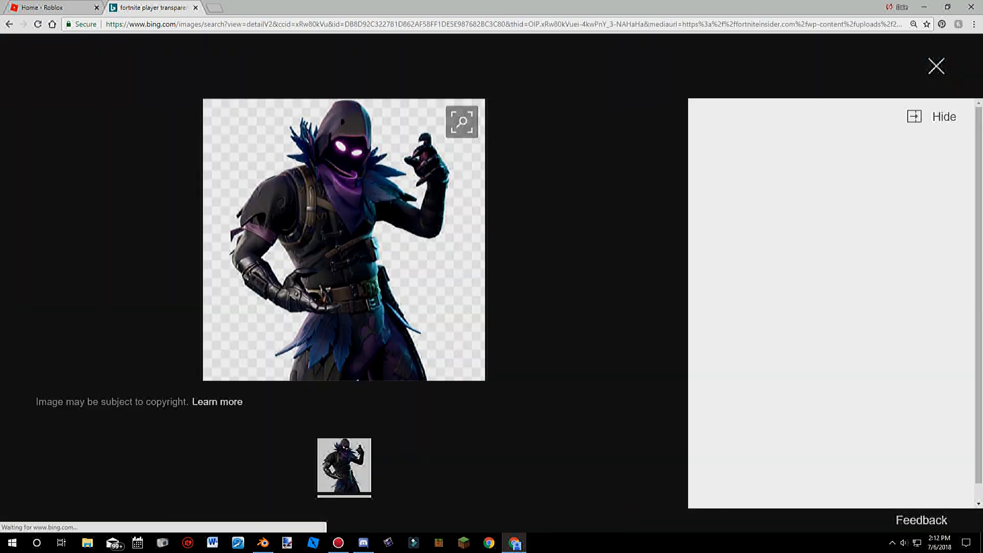
right_click(347, 194)
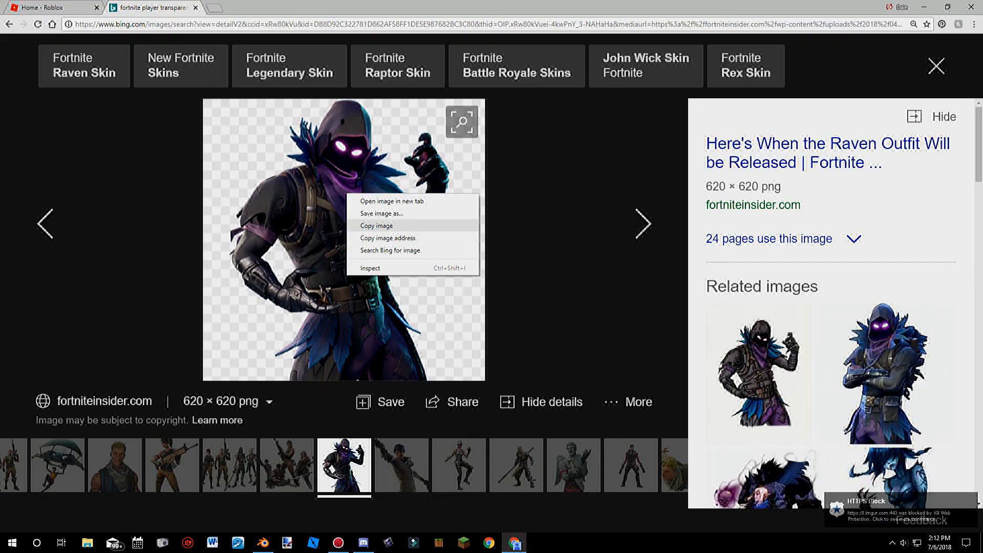
left_click(377, 226)
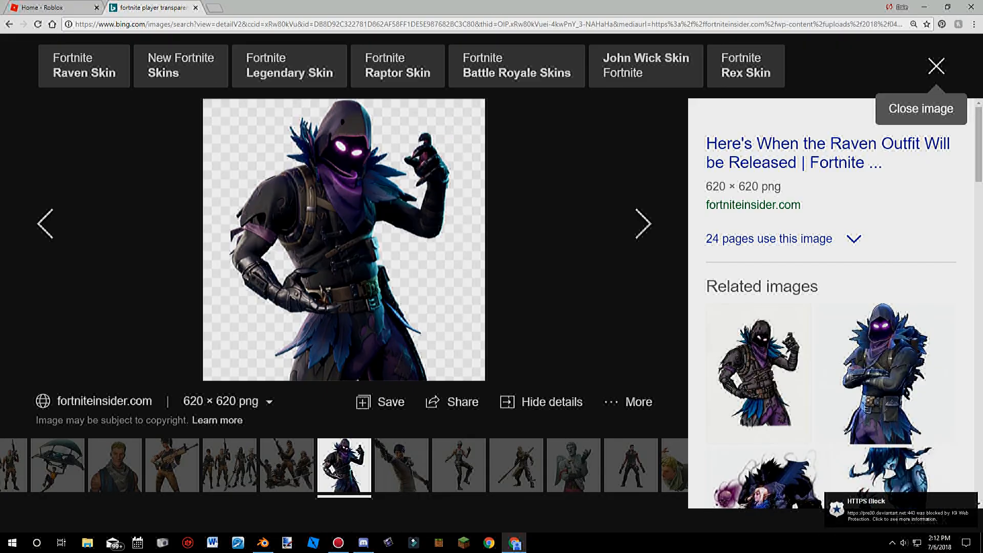
key("ctrl+w")
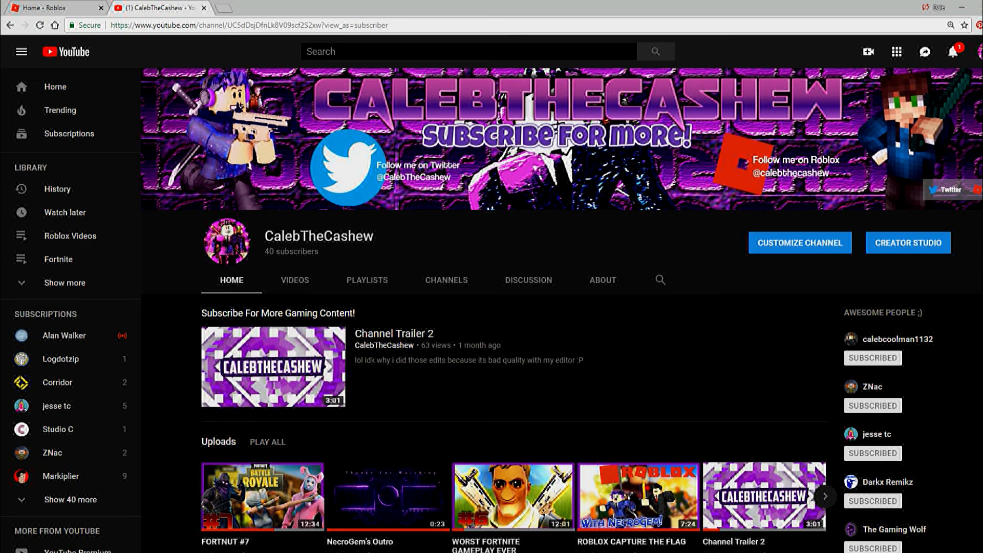
Step: Look over the YouTube channel's home page, from its banner down through the uploads and playlists
scroll(512, 230, "down", 5)
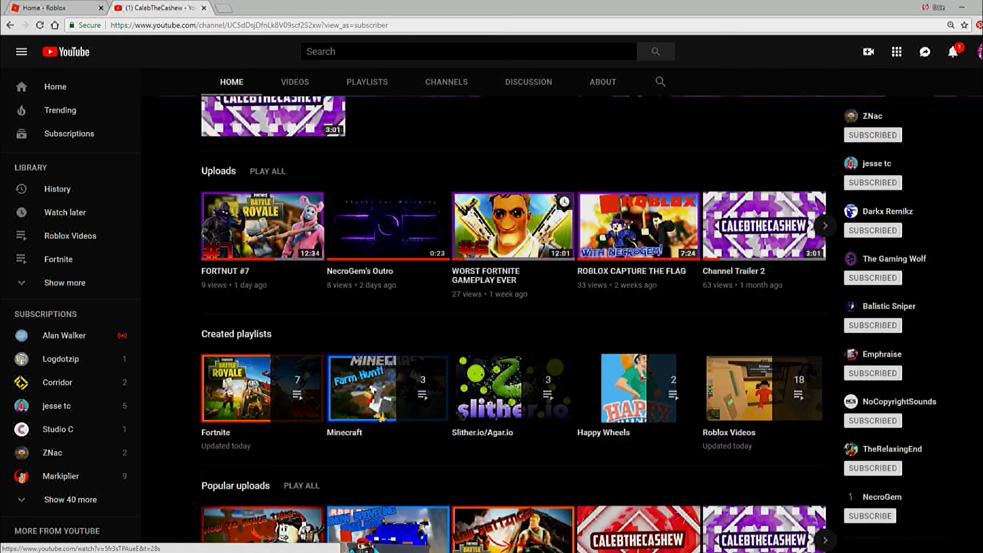
scroll(512, 231, "down", 2)
scroll(307, 286, "up", 6)
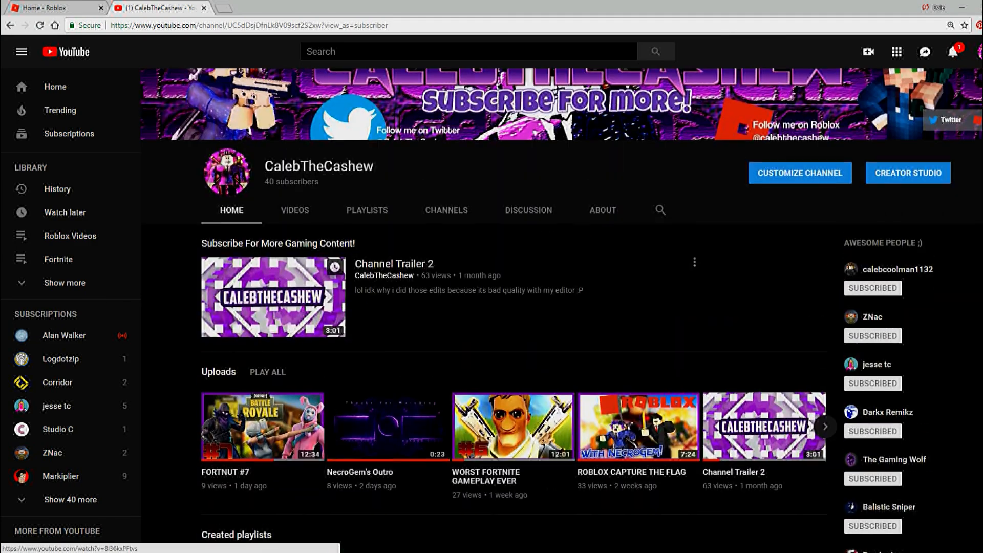
scroll(277, 297, "up", 2)
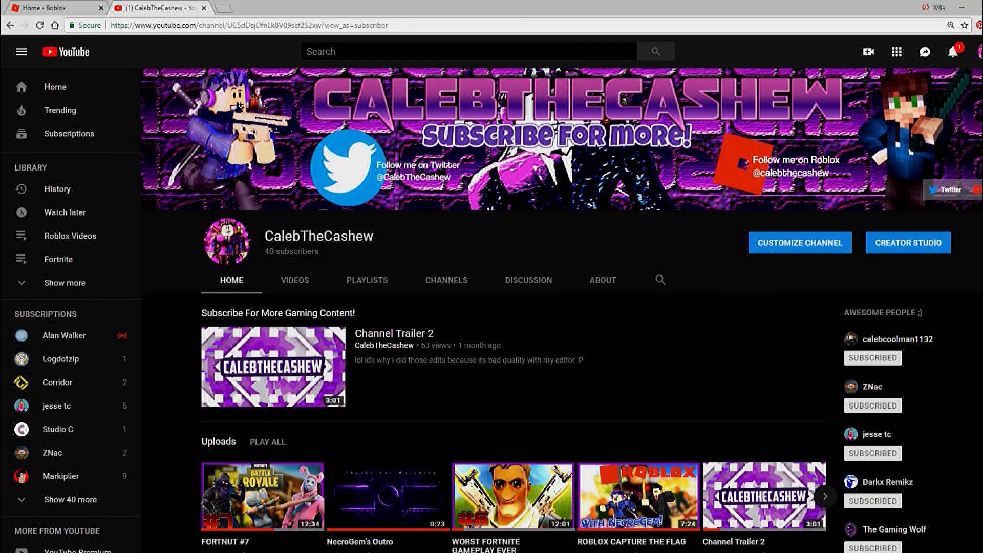
scroll(512, 307, "down", 4)
scroll(512, 307, "up", 4)
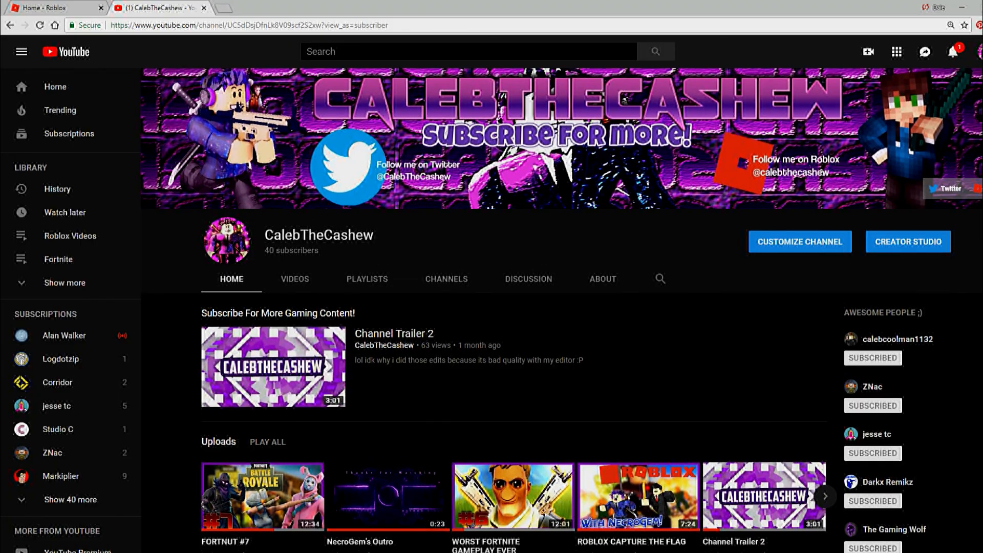